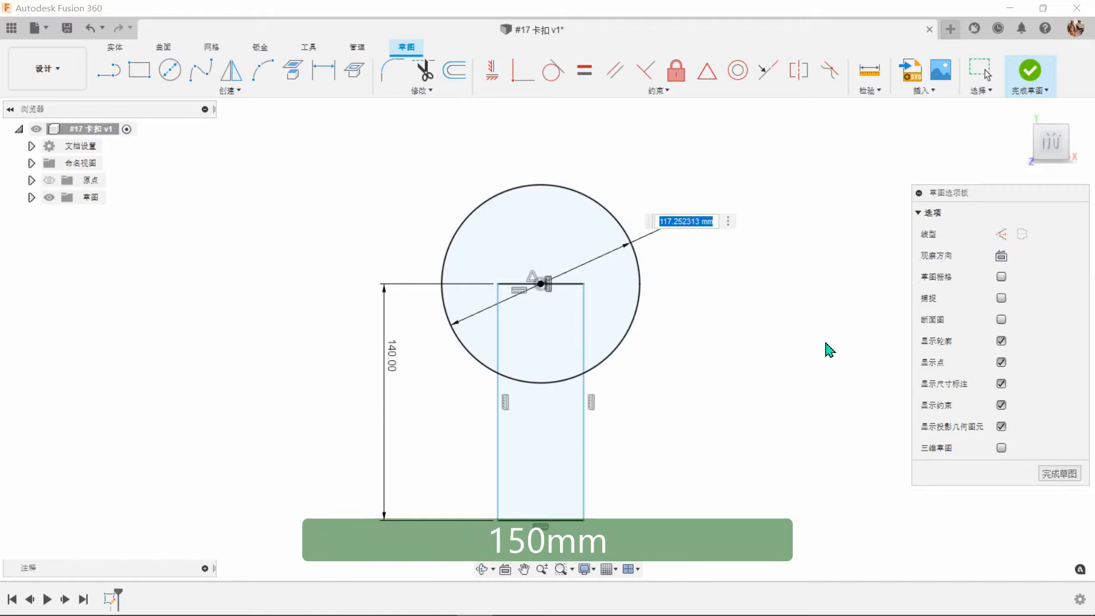
# Set the circle's diameter to 150 mm and dimension the rectangle's width at 60 mm.
pyautogui.write('150')
pyautogui.press('Return')
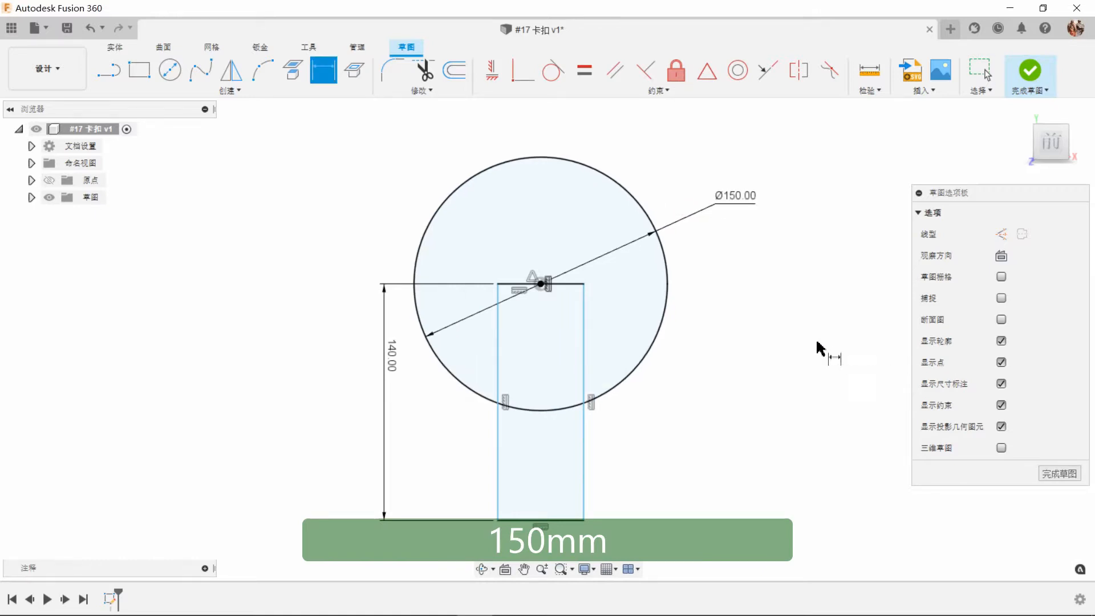
pyautogui.click(559, 283)
pyautogui.click(557, 226)
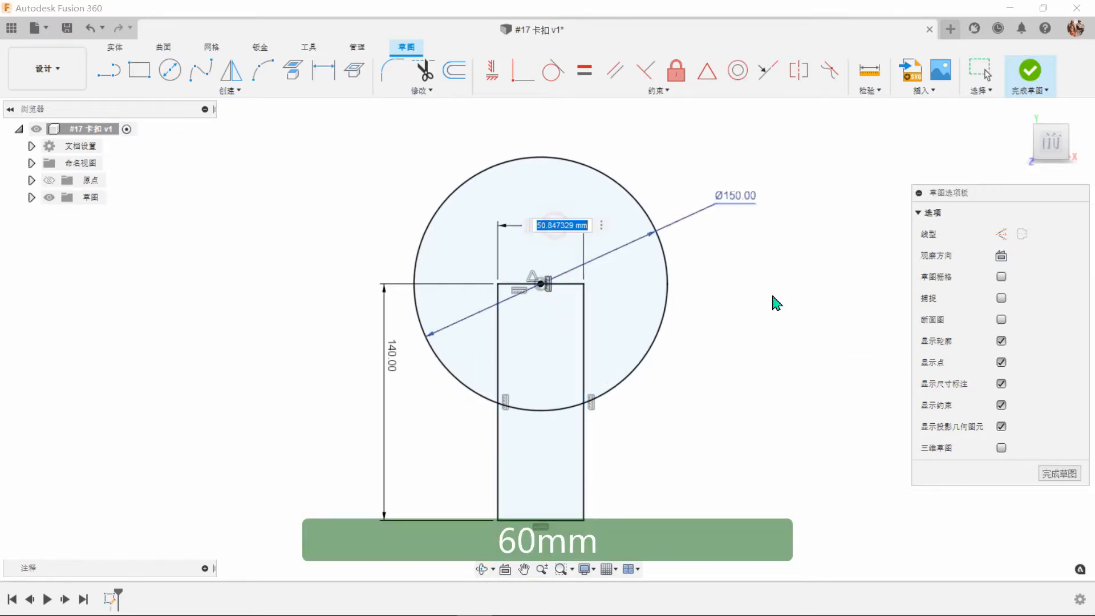
pyautogui.write('60')
pyautogui.press('Return')
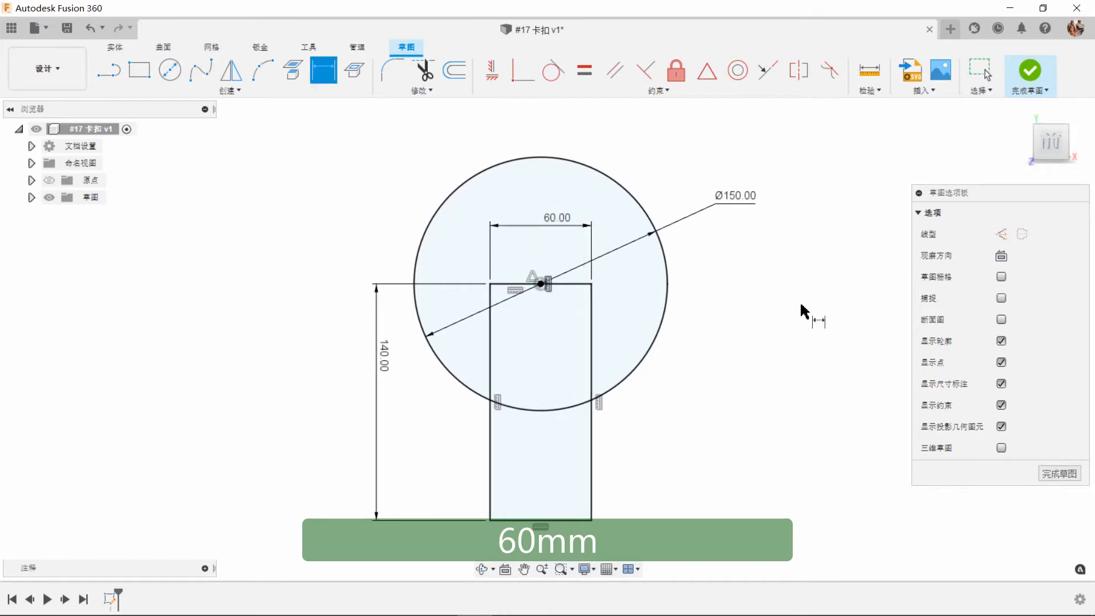
# Trim the rectangle's edges inside the circle, the arc between its sides and its bottom edge to leave an open keyhole outline.
pyautogui.click(424, 71)
pyautogui.click(479, 305)
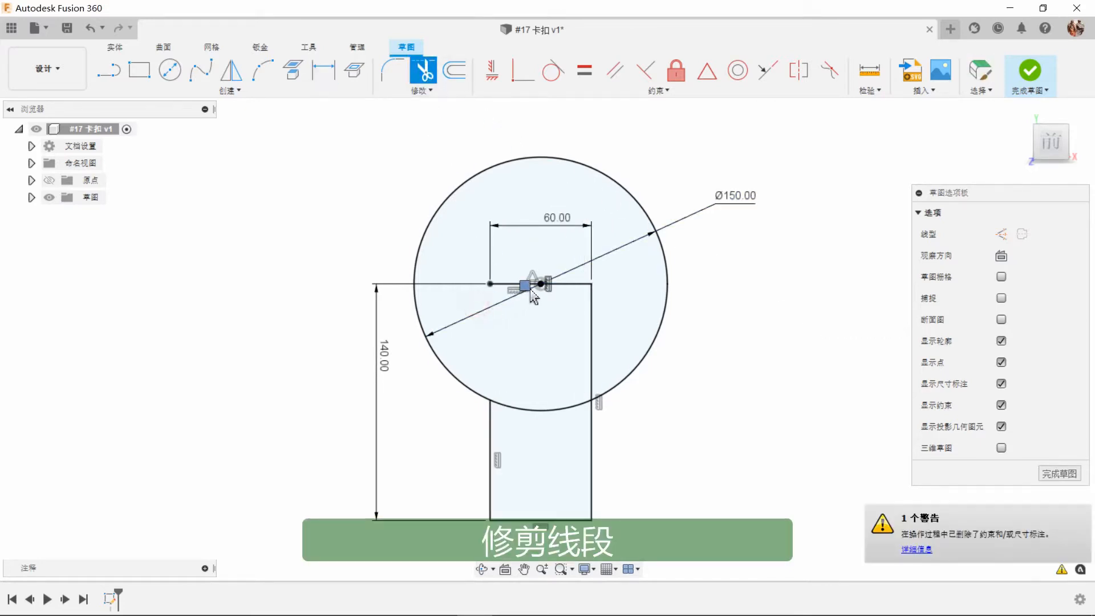
pyautogui.click(565, 284)
pyautogui.click(591, 342)
pyautogui.click(536, 522)
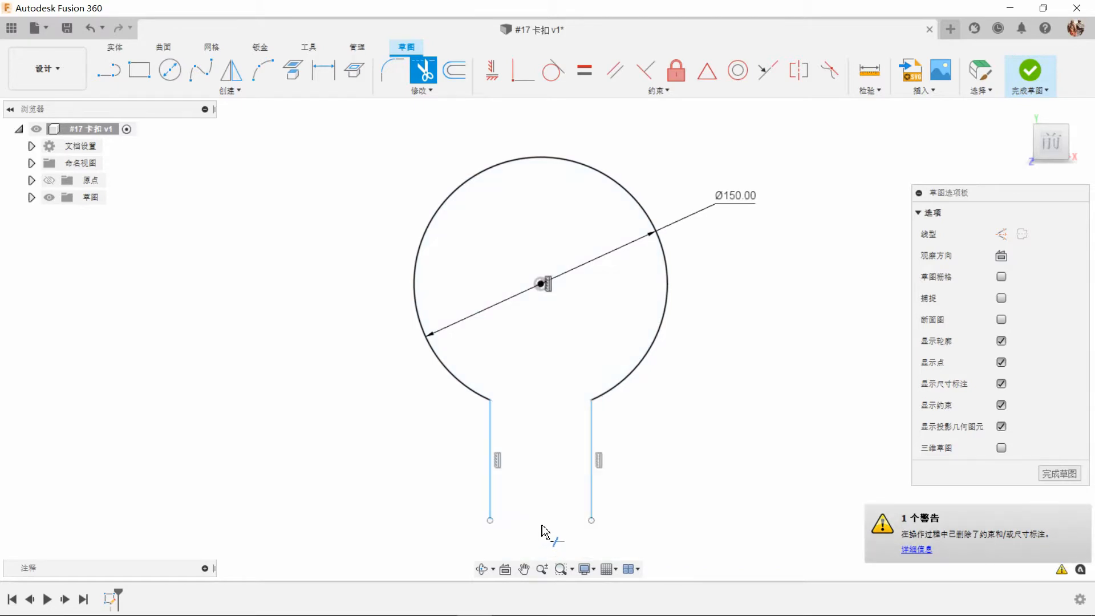
# Fillet both corners where the arc meets the vertical legs with a 20 mm radius, and finish the sketch.
pyautogui.click(392, 70)
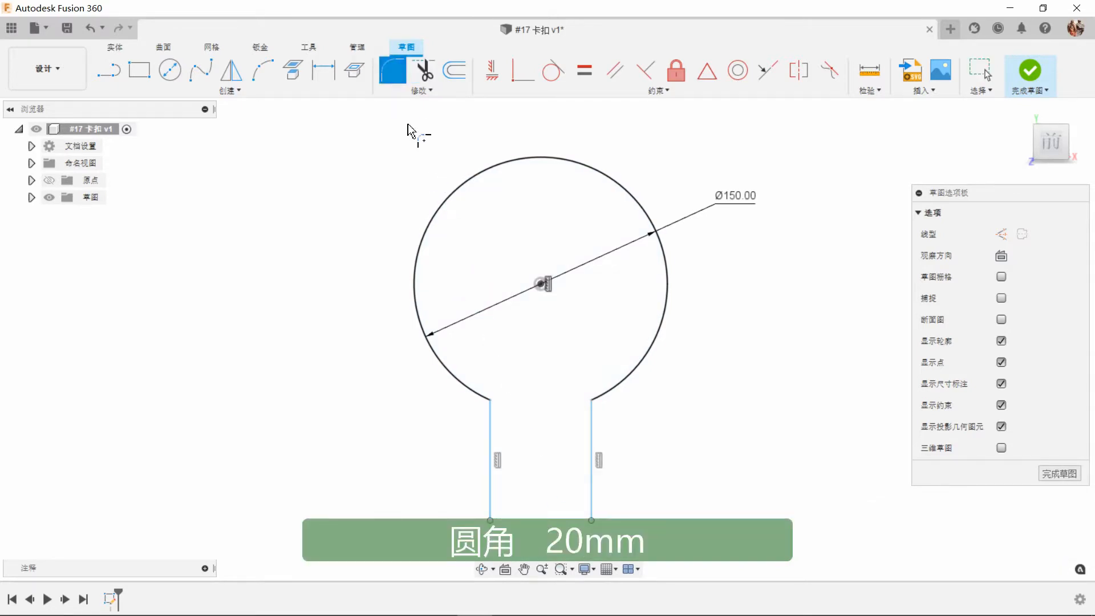
pyautogui.click(490, 401)
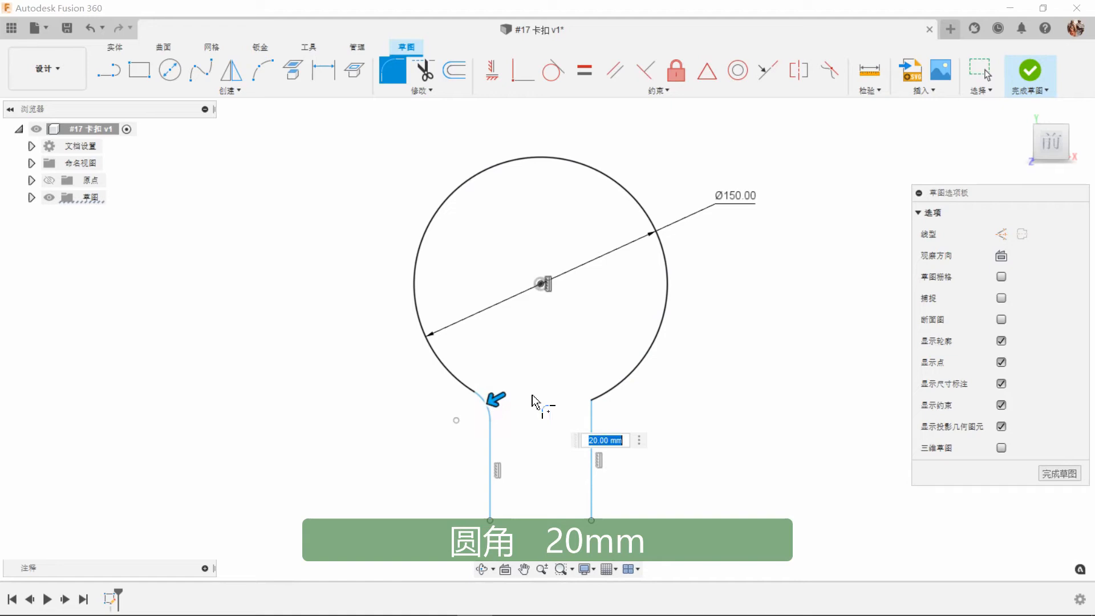
pyautogui.click(590, 401)
pyautogui.rightClick(748, 283)
pyautogui.click(793, 293)
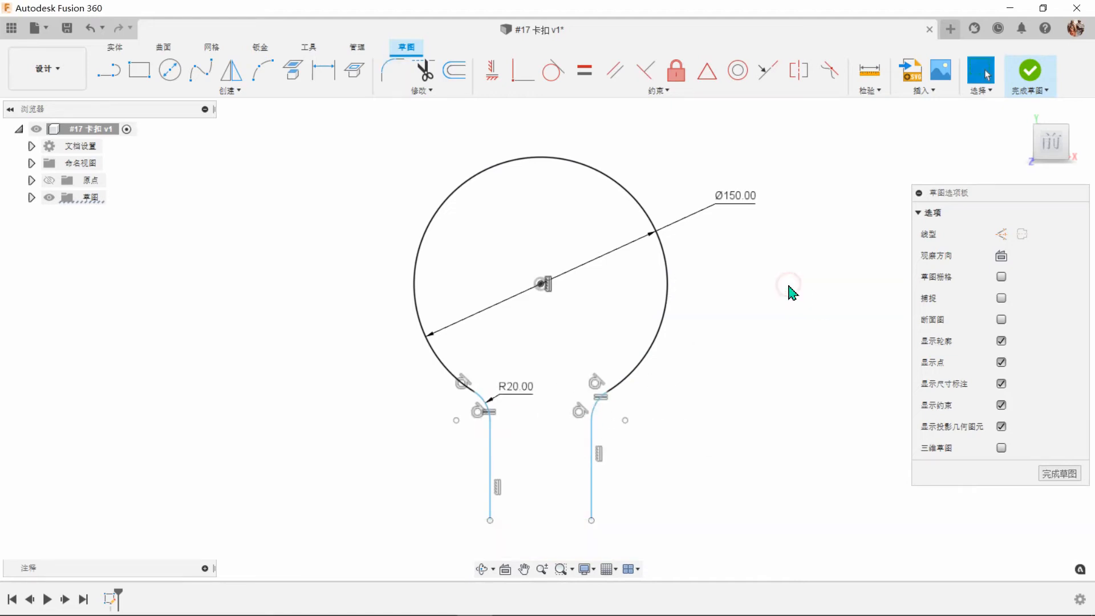
pyautogui.click(1025, 75)
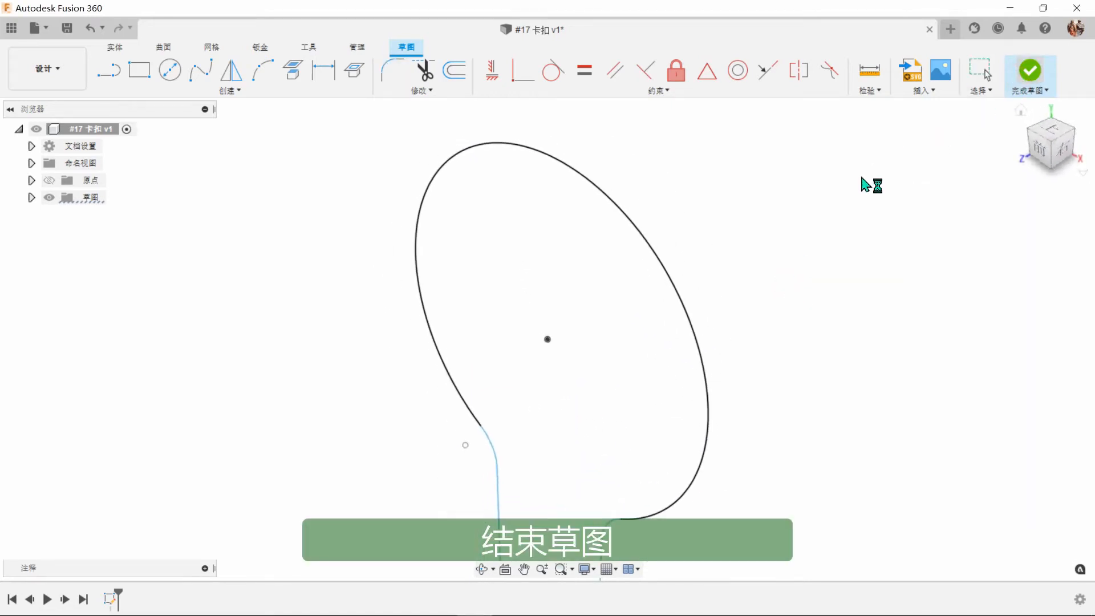
# Create a new sheet metal rule based on 不锈钢(mm) and name it 不锈钢(mm)#17.
pyautogui.scroll(-4, 849, 189)
pyautogui.keyDown('shift'); pyautogui.moveTo(816, 207); pyautogui.dragTo(631, 245, button='middle'); pyautogui.keyUp('shift')
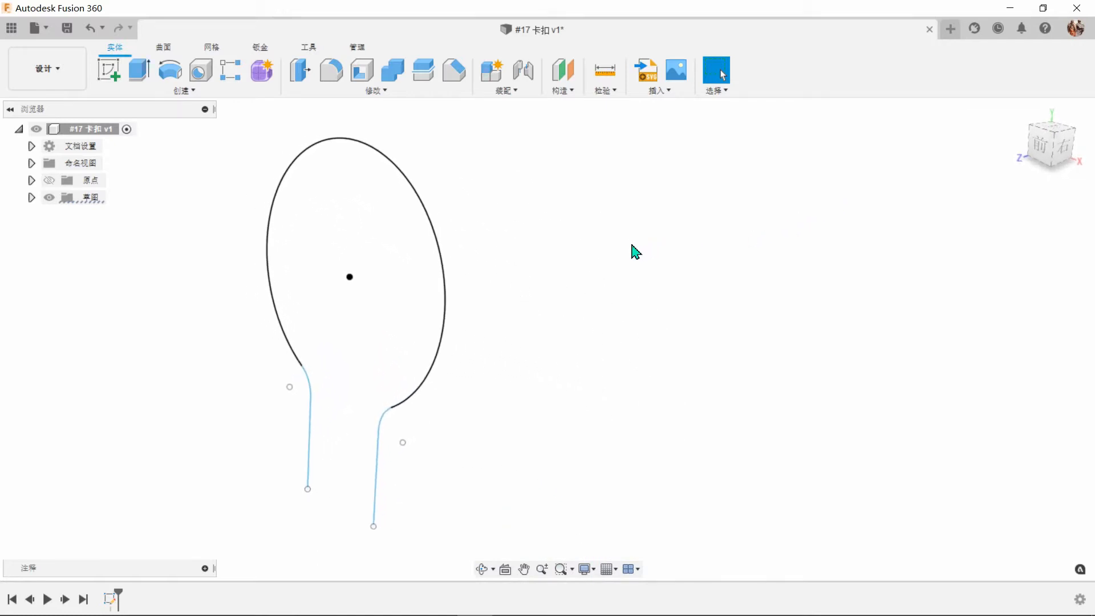
pyautogui.click(260, 49)
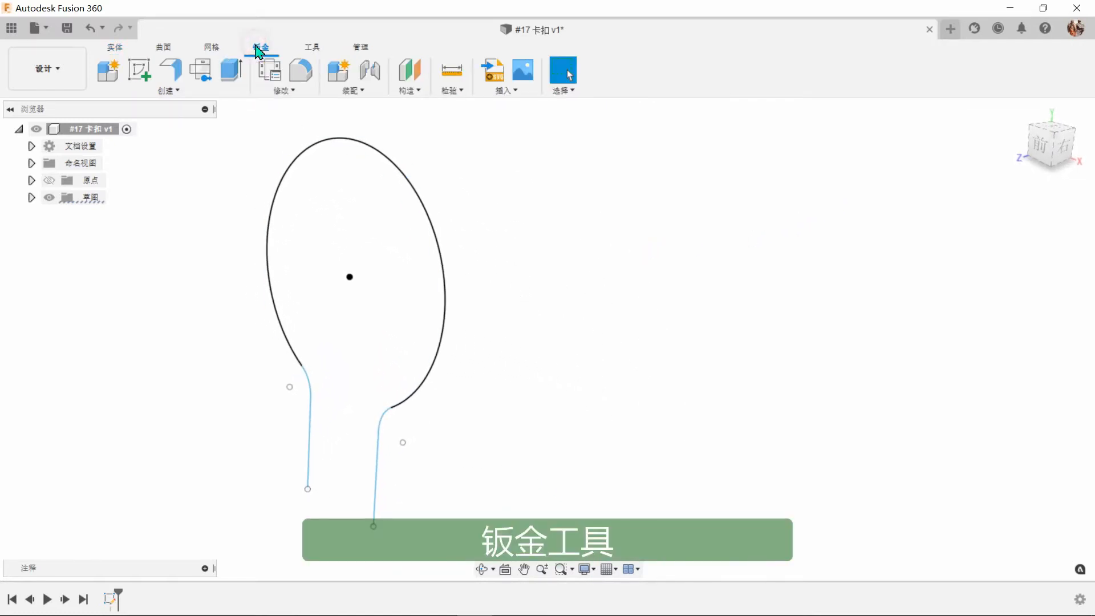
pyautogui.click(272, 70)
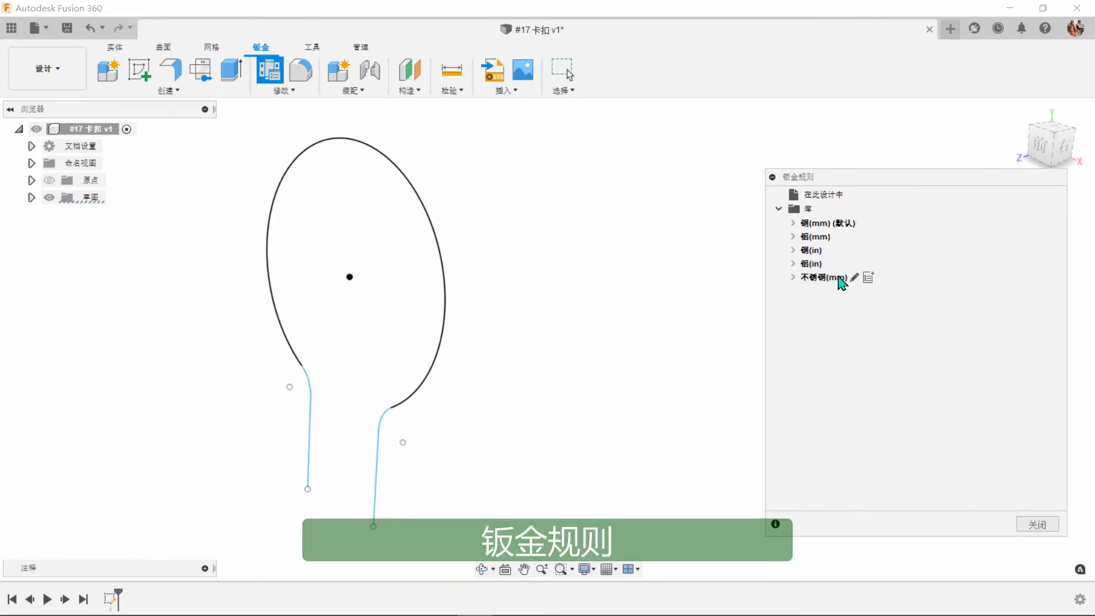
pyautogui.click(868, 277)
pyautogui.moveTo(637, 177); pyautogui.dragTo(798, 231)
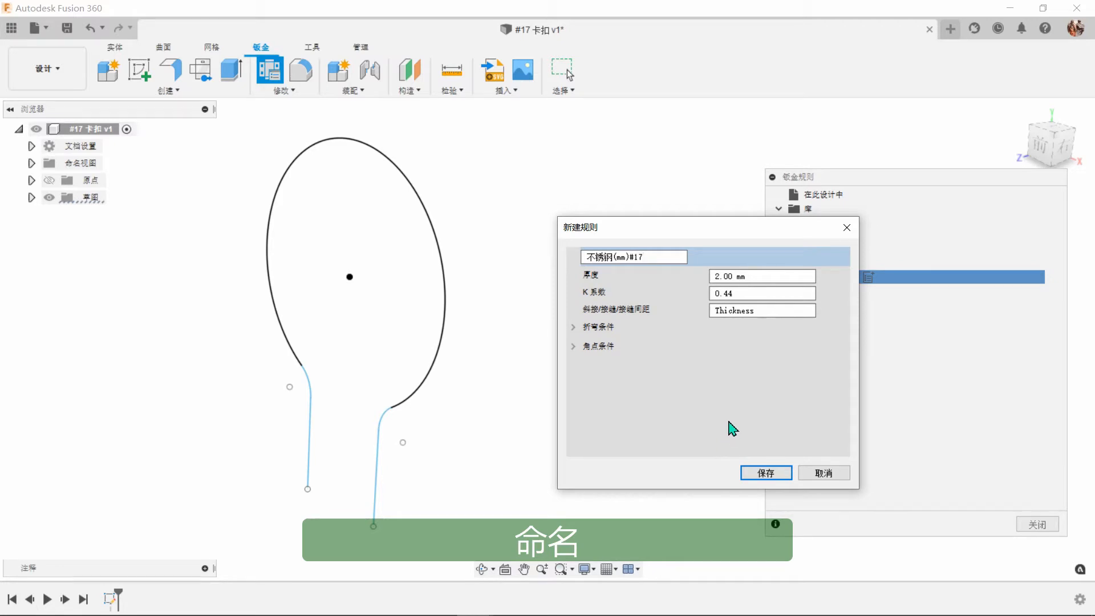
# Review the new rule's bend conditions, set its thickness to 6 mm and save it.
pyautogui.click(572, 327)
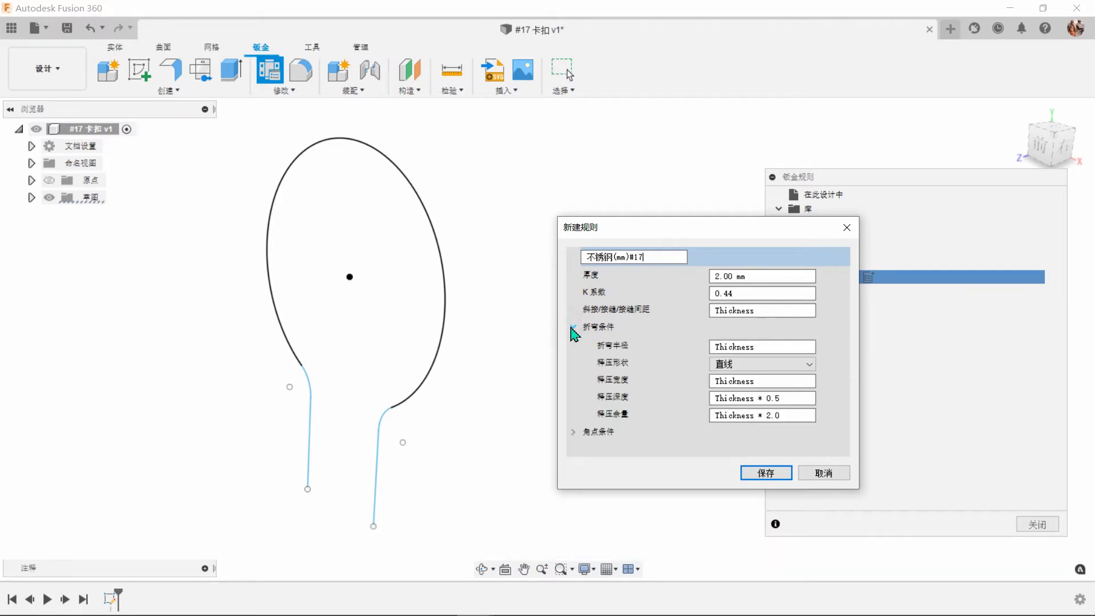
pyautogui.click(573, 327)
pyautogui.click(573, 346)
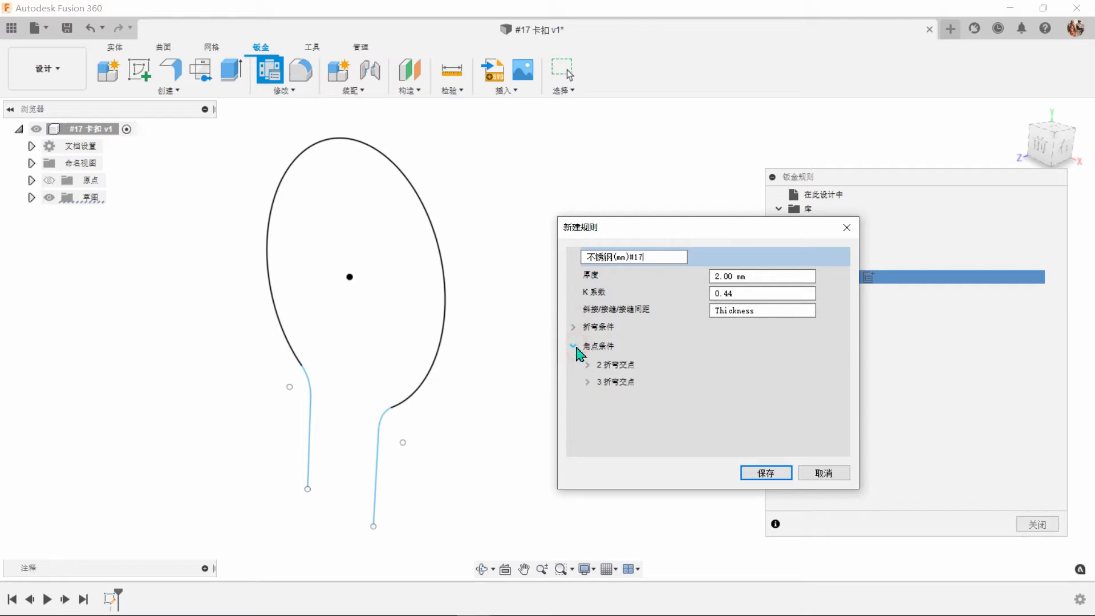
pyautogui.click(752, 276)
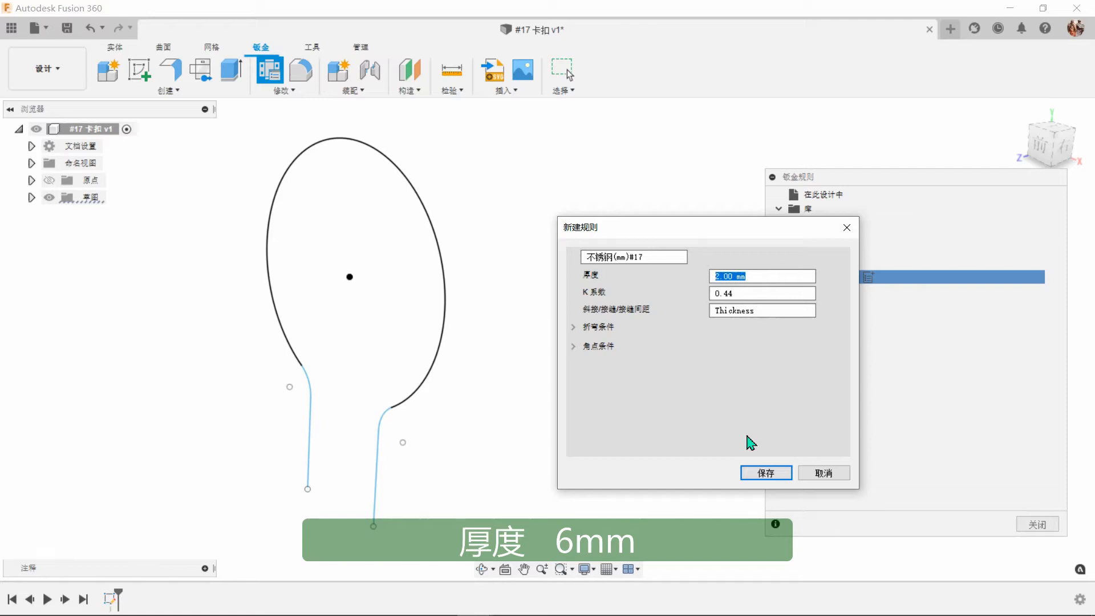
pyautogui.click(774, 472)
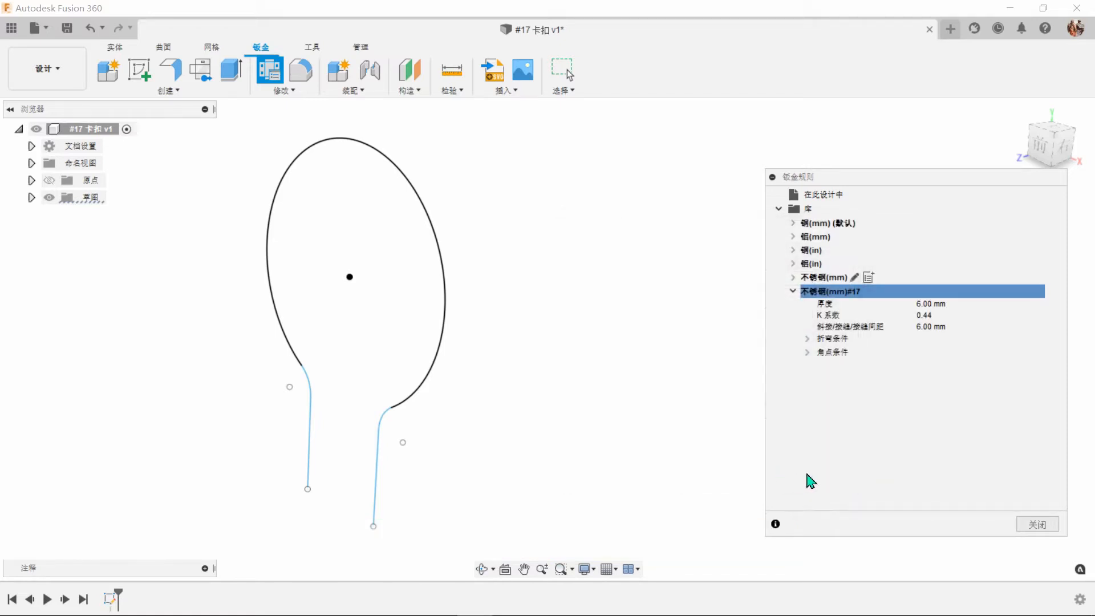
pyautogui.click(1037, 524)
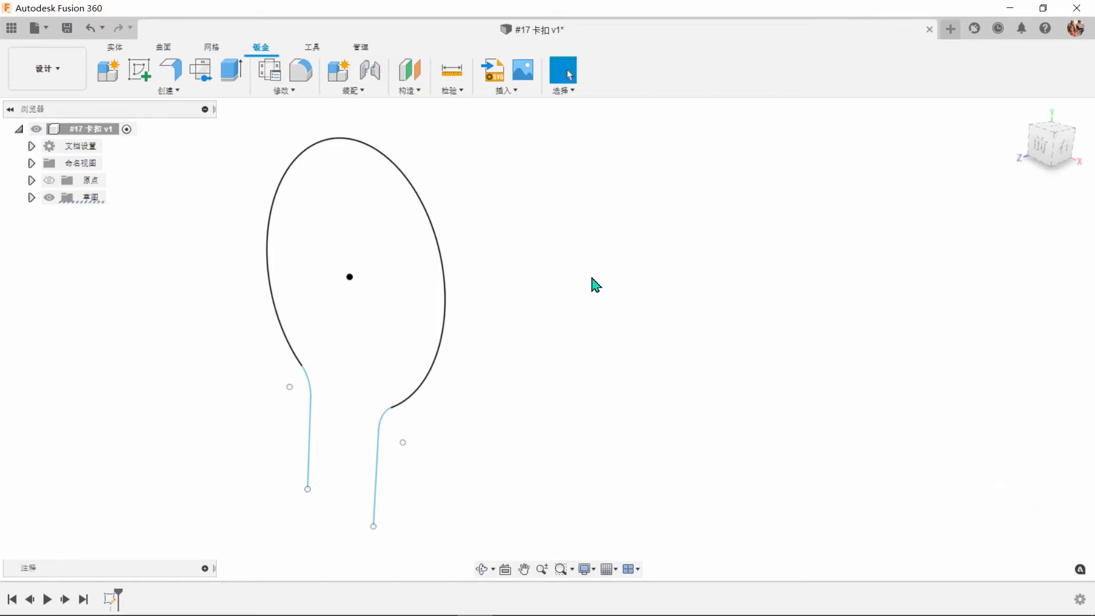
# Start a flange from the open keyhole profile using the 不锈钢(mm)#17 rule and a distance of -80 mm.
pyautogui.click(180, 76)
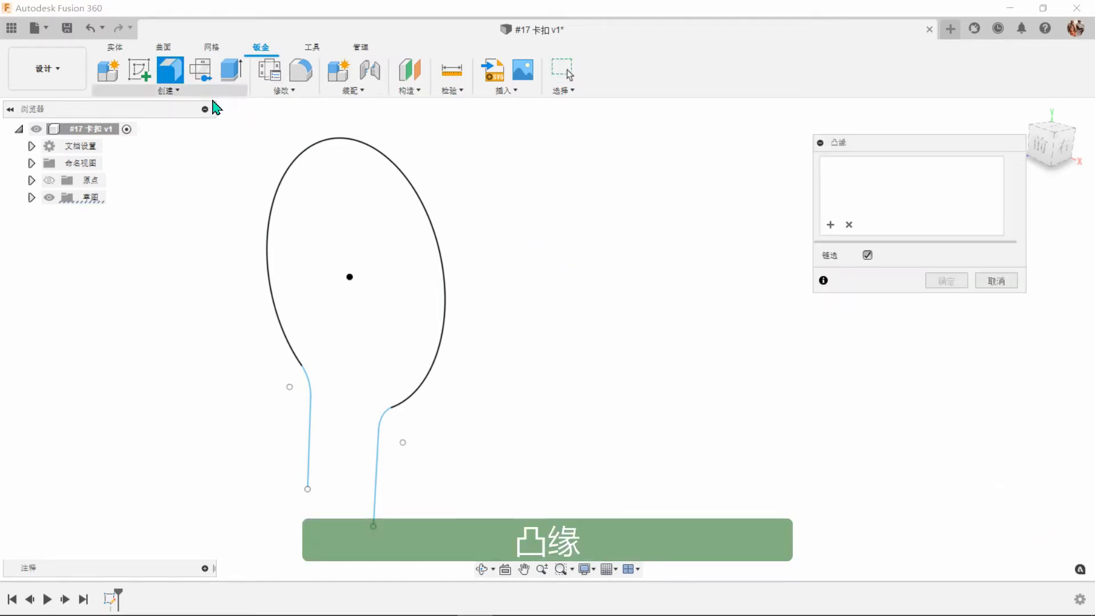
pyautogui.click(439, 259)
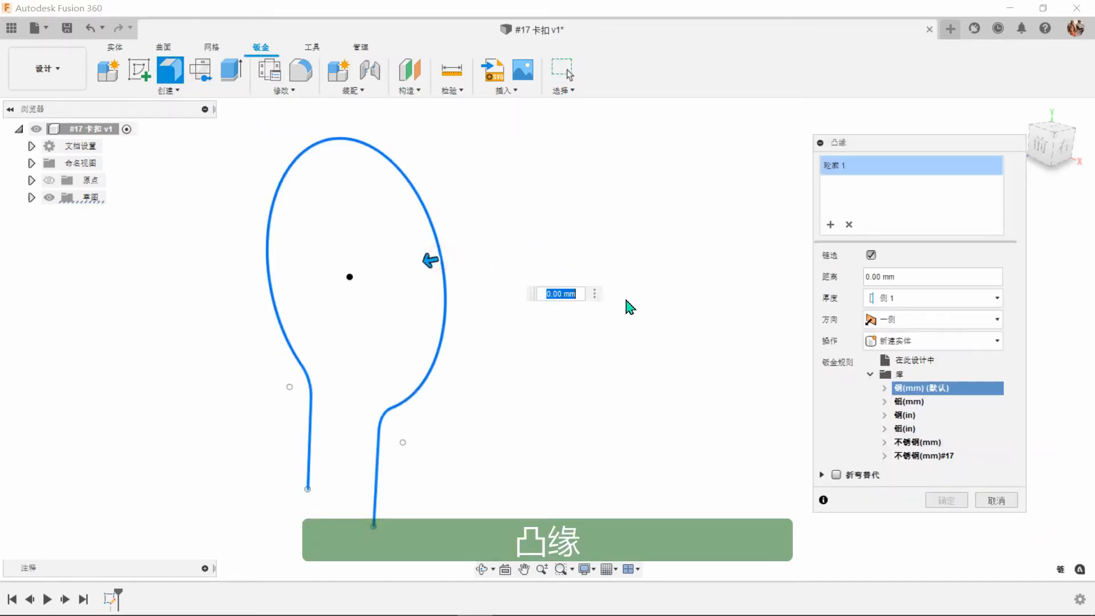
pyautogui.moveTo(423, 254); pyautogui.dragTo(558, 246)
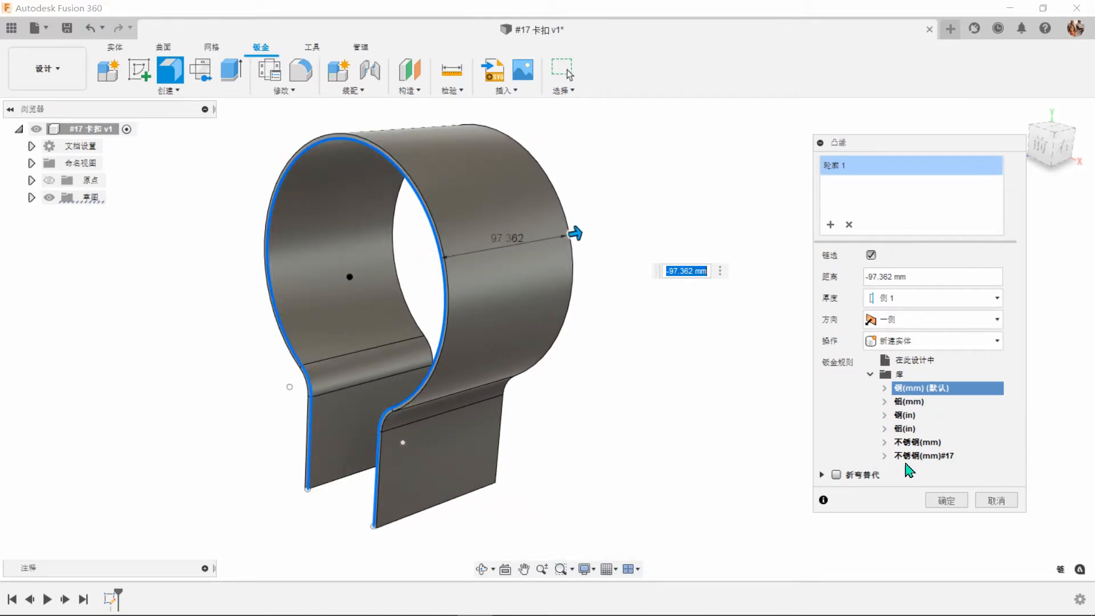
pyautogui.click(929, 456)
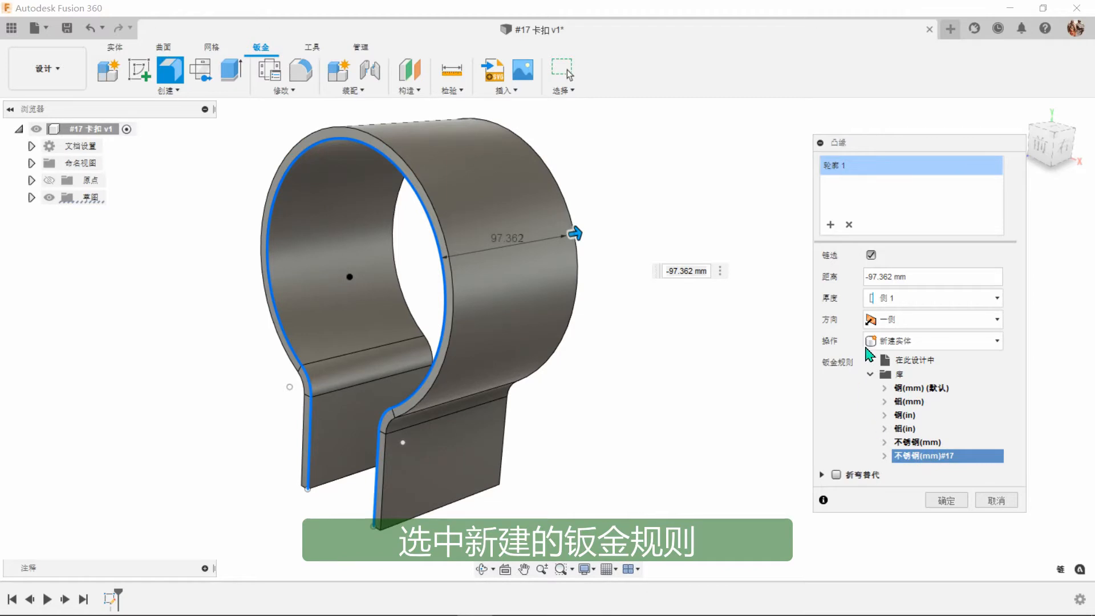
pyautogui.moveTo(915, 276); pyautogui.dragTo(861, 277)
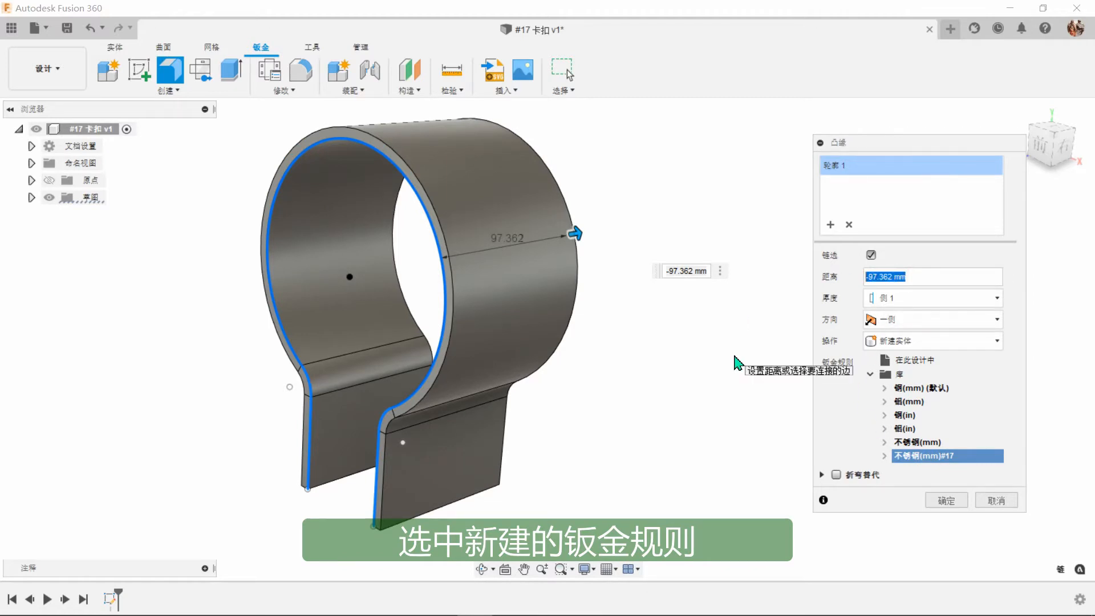
pyautogui.press('BackSpace')
pyautogui.write('-80')
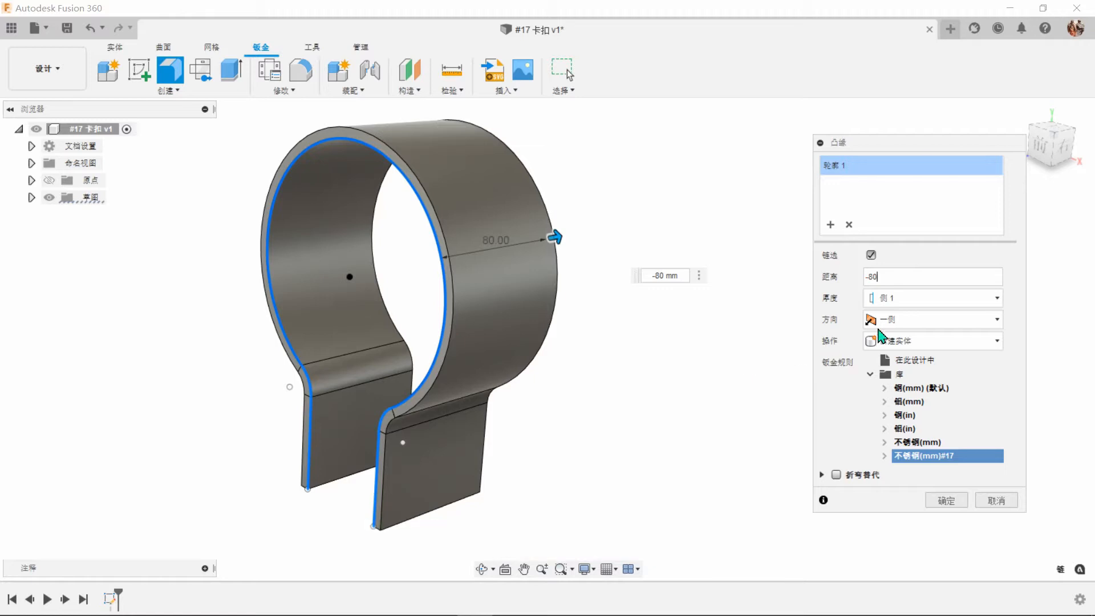
# Try the flange thickness on side 2 (侧 2) and symmetric (对称), and restore side 1 (侧 1).
pyautogui.click(906, 298)
pyautogui.click(906, 333)
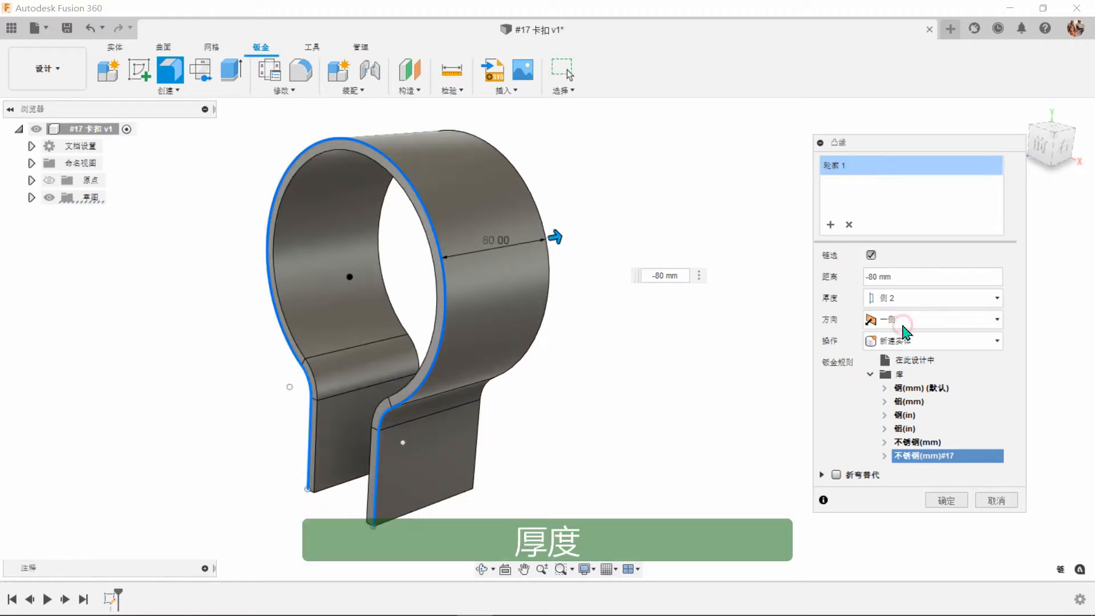
pyautogui.click(912, 298)
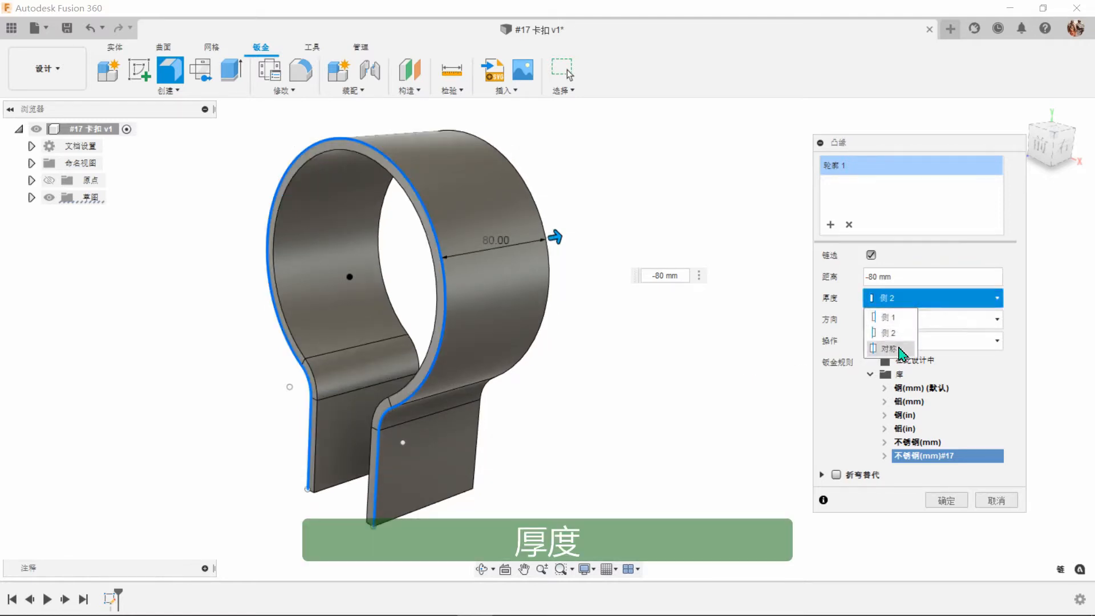
pyautogui.click(900, 347)
pyautogui.click(913, 297)
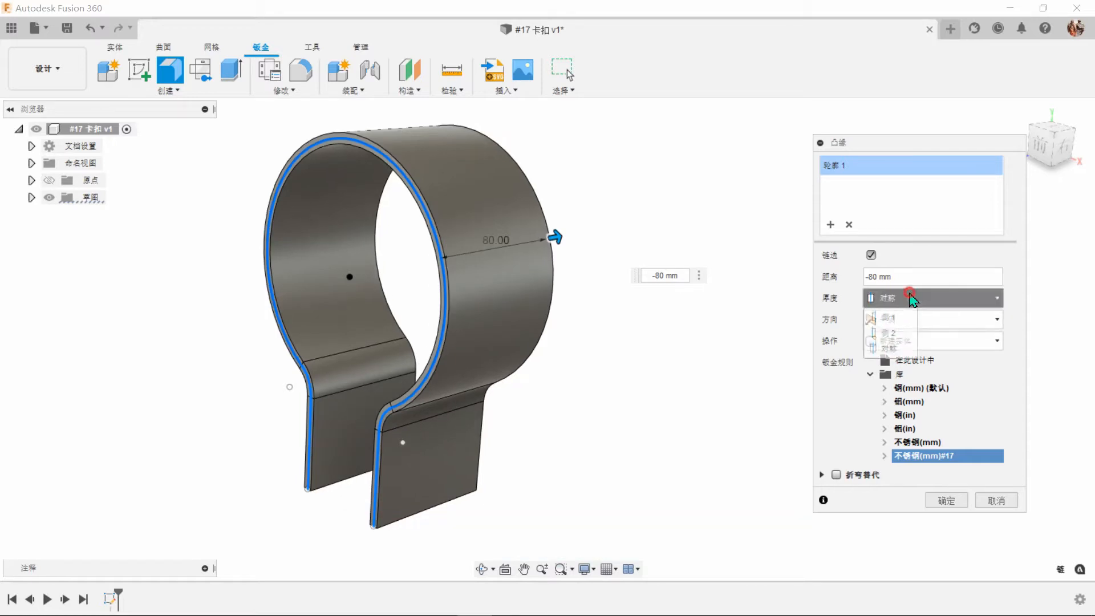
pyautogui.click(908, 318)
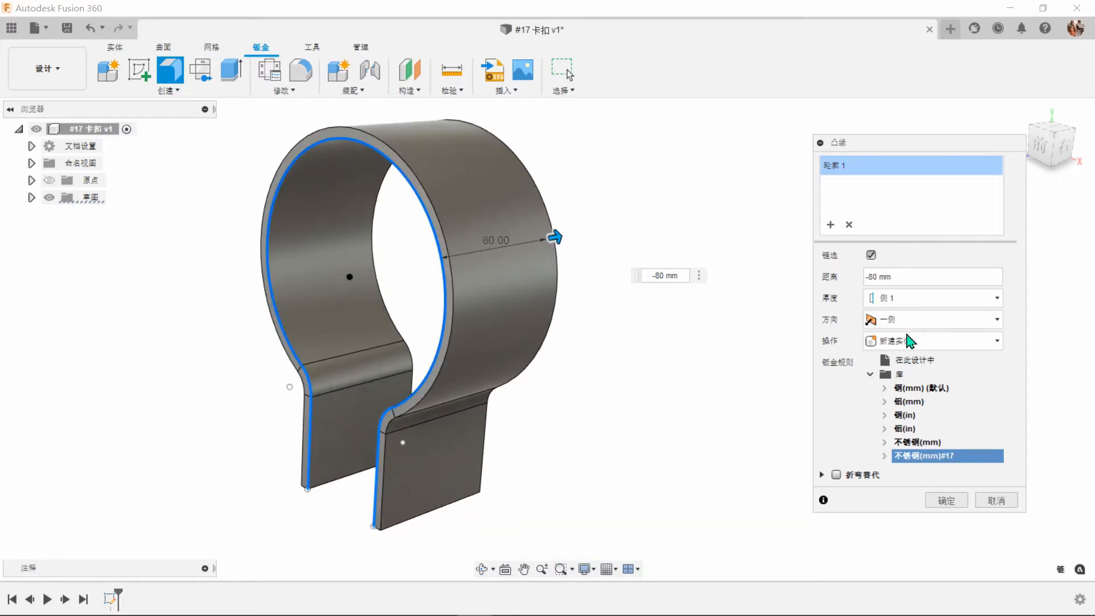
# Try the symmetric (对称) flange direction, restore one side (一侧), and keep the operation as new body (新建实体).
pyautogui.click(921, 323)
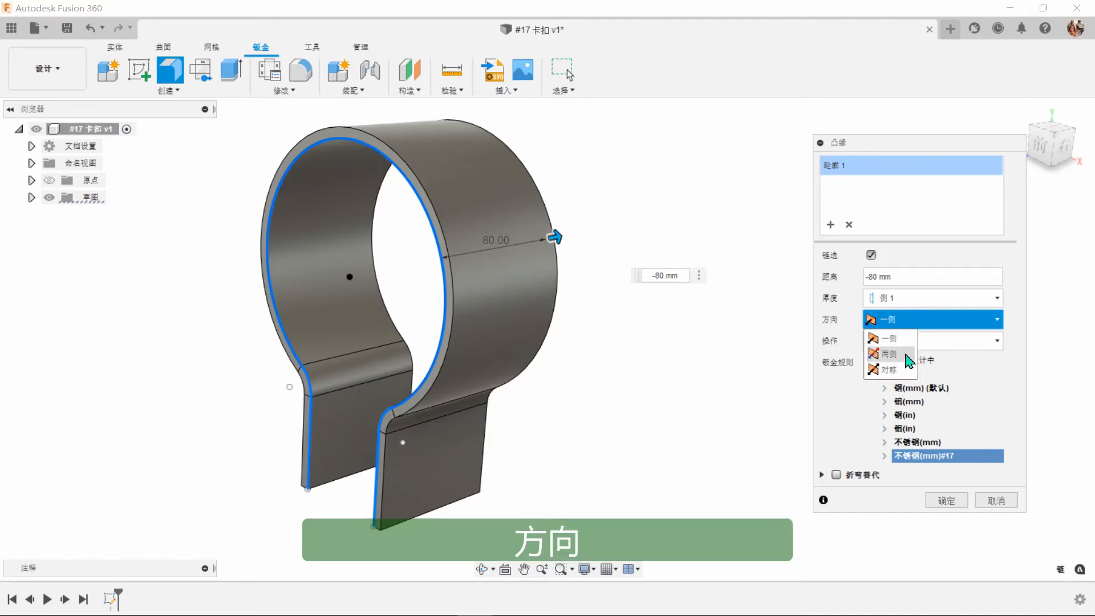
pyautogui.click(904, 369)
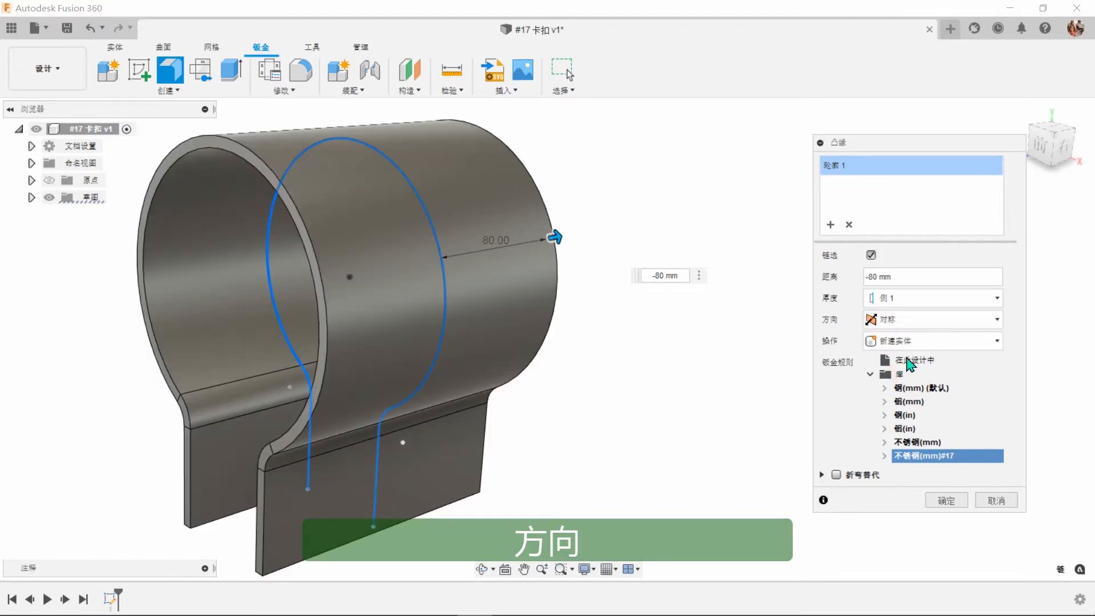
pyautogui.click(913, 320)
pyautogui.click(911, 346)
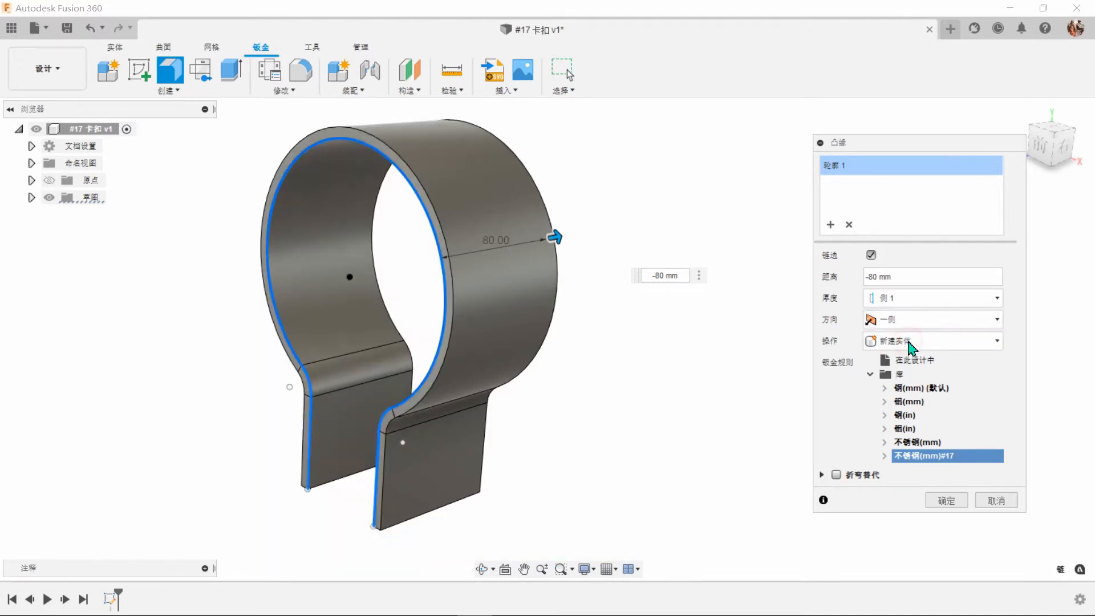
pyautogui.click(912, 345)
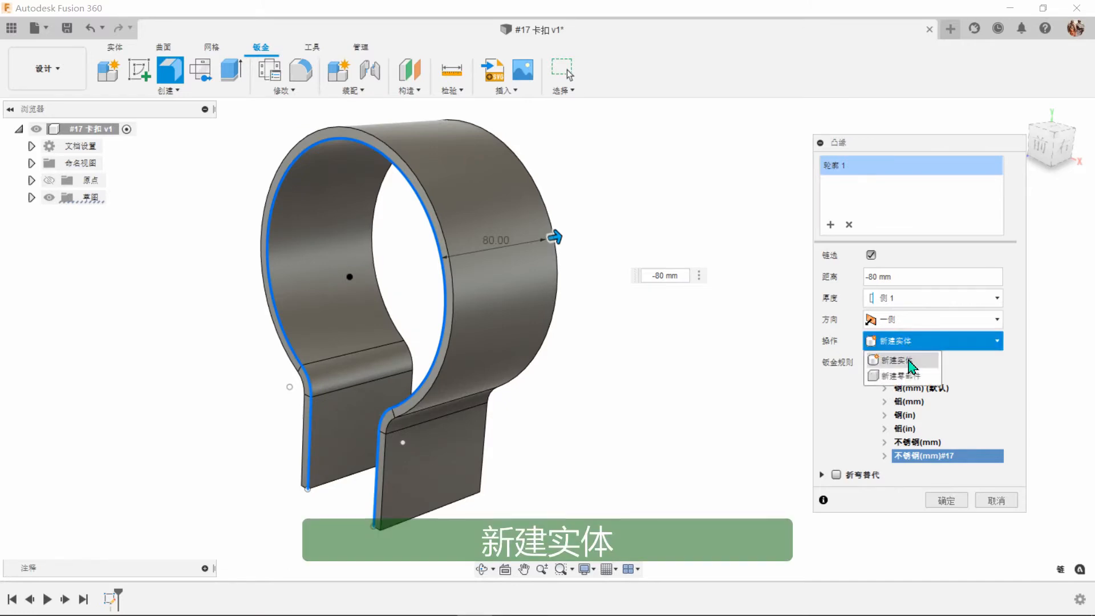
pyautogui.click(912, 366)
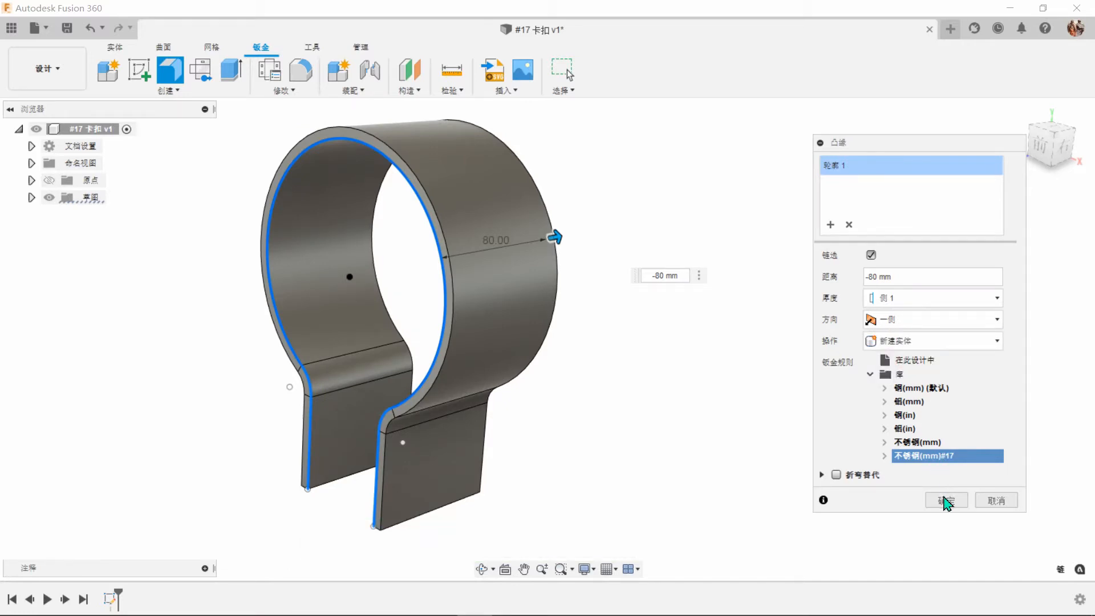
# Try the 钢(mm) and 铝(in) sheet metal rules, restore 不锈钢(mm)#17, and create the -80 mm flange.
pyautogui.click(914, 388)
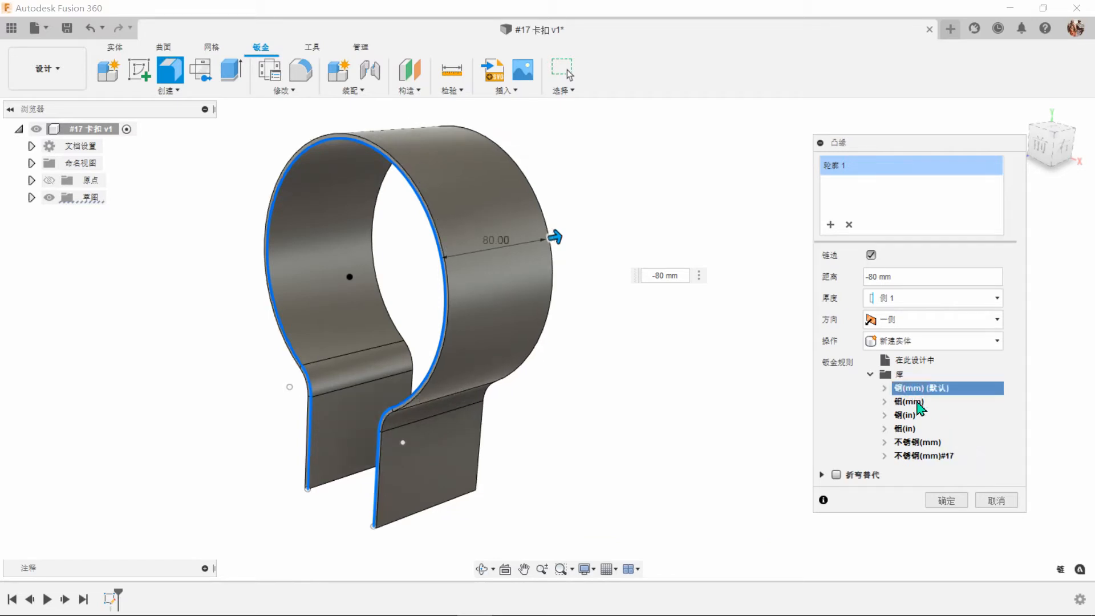
pyautogui.click(912, 429)
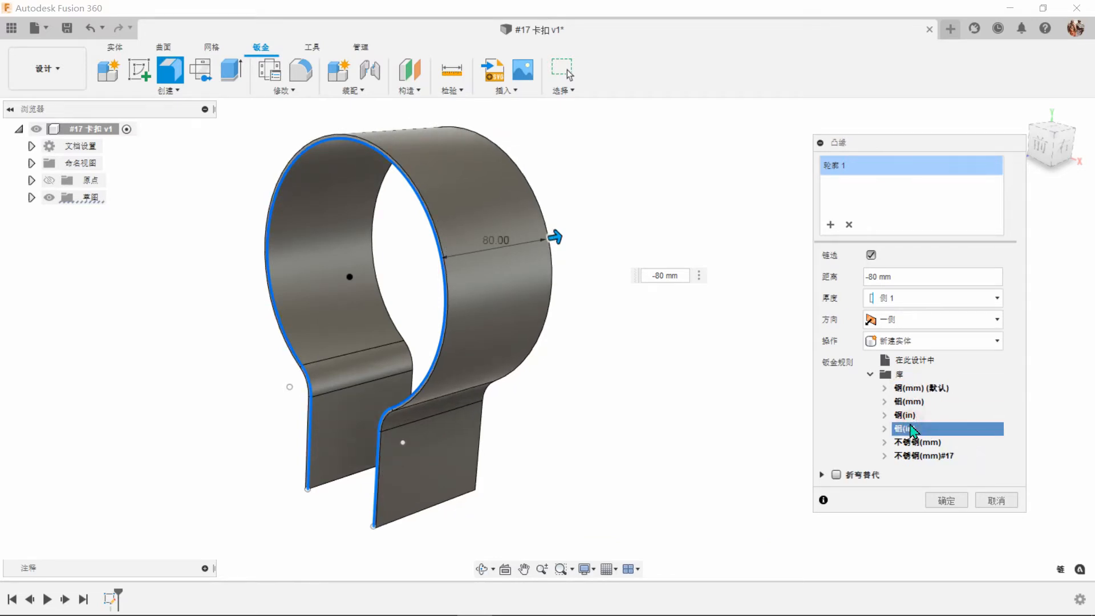
pyautogui.click(912, 456)
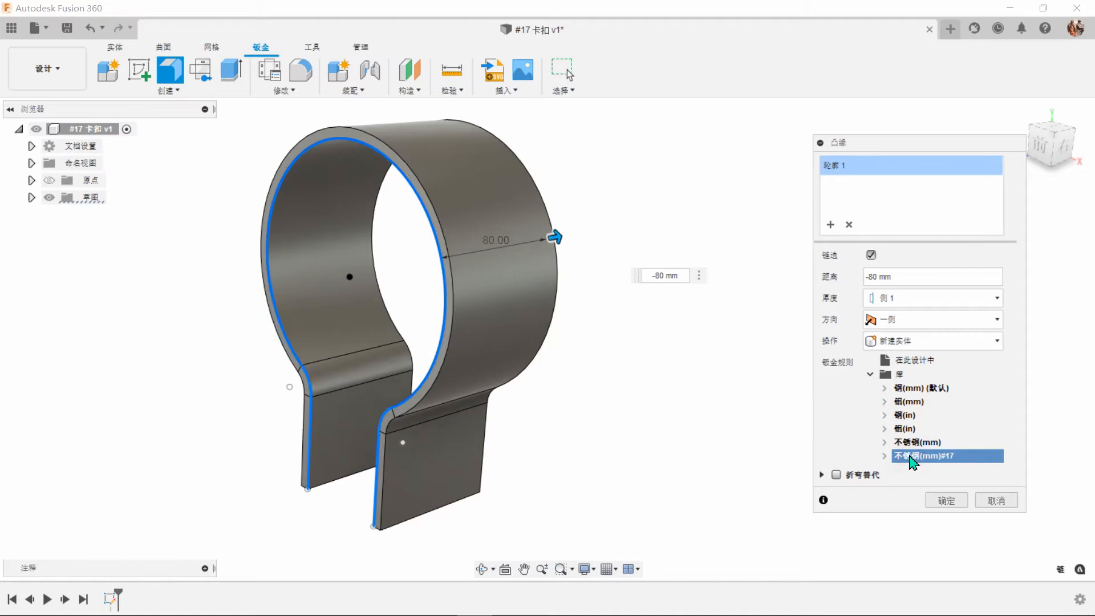
pyautogui.click(945, 500)
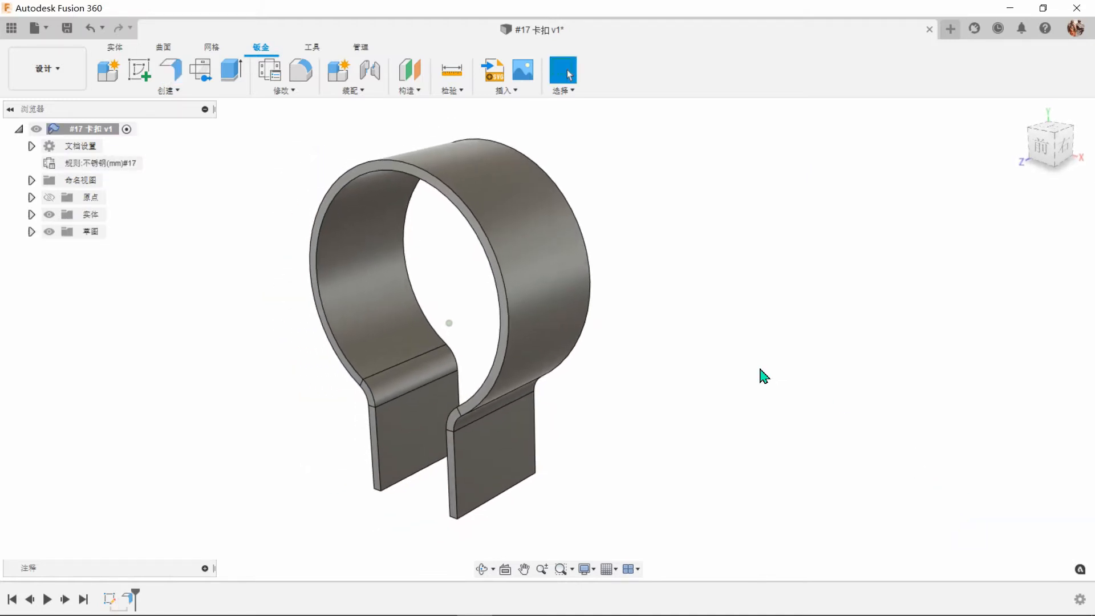
# Apply the polished stainless steel appearance (不锈钢 - 抛光) from the library to the clamp body.
pyautogui.press('a')
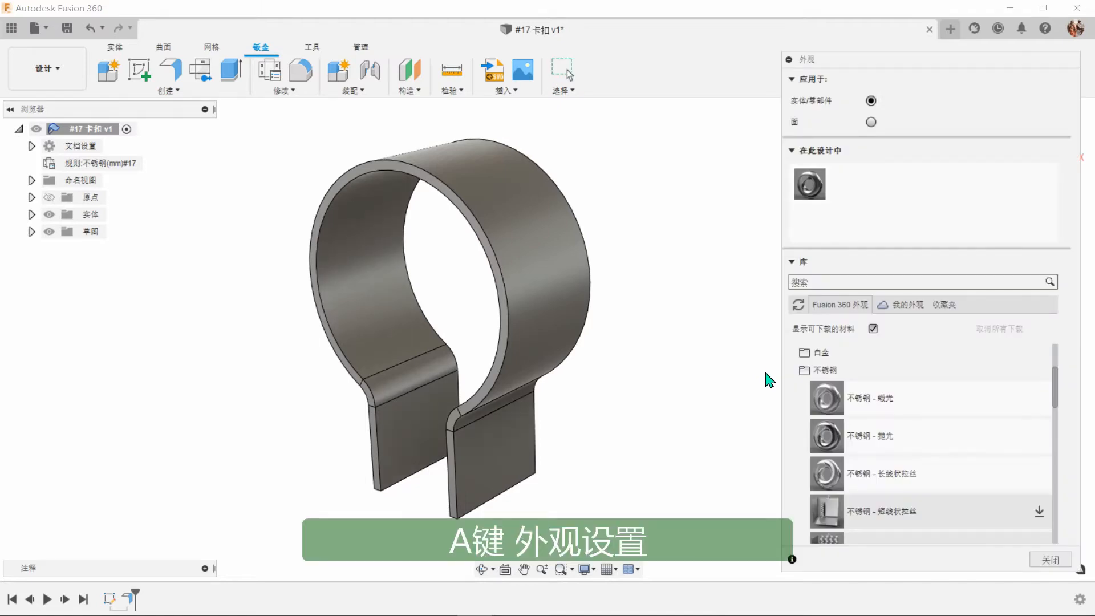
pyautogui.moveTo(837, 444); pyautogui.dragTo(549, 317)
pyautogui.click(1050, 559)
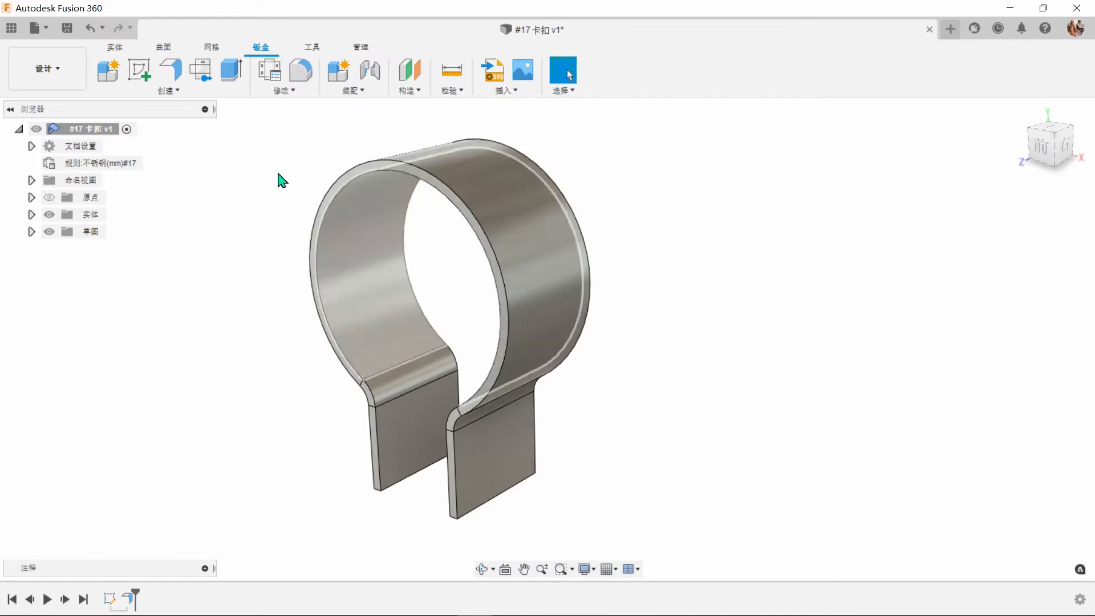
# Start an edge flange (凸缘) on the four side edges of the clamp's two straight legs.
pyautogui.click(170, 71)
pyautogui.scroll(5, 531, 373)
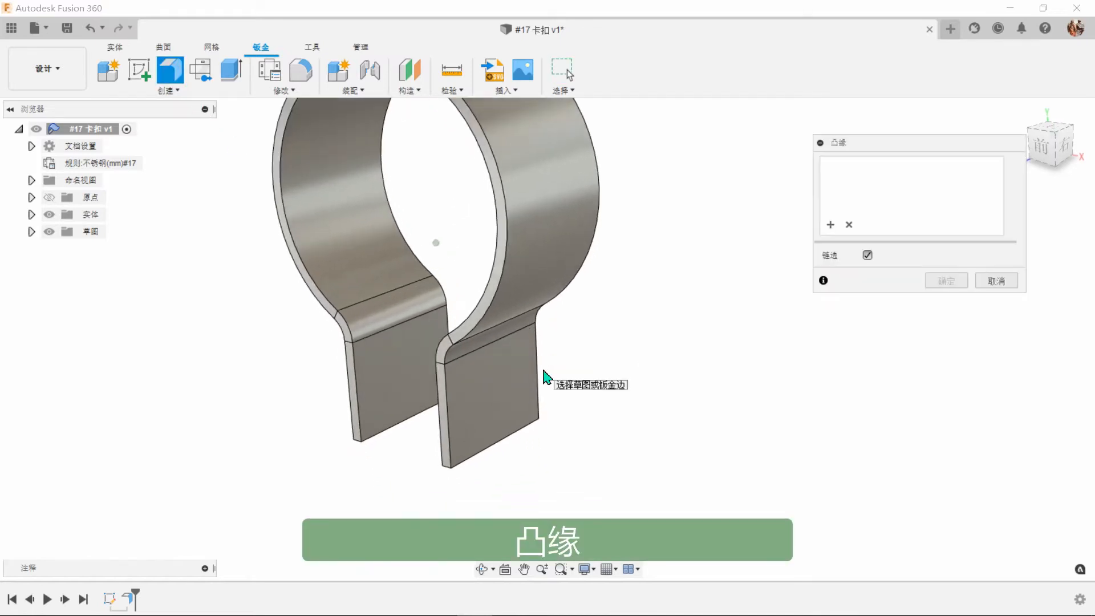
pyautogui.click(479, 431)
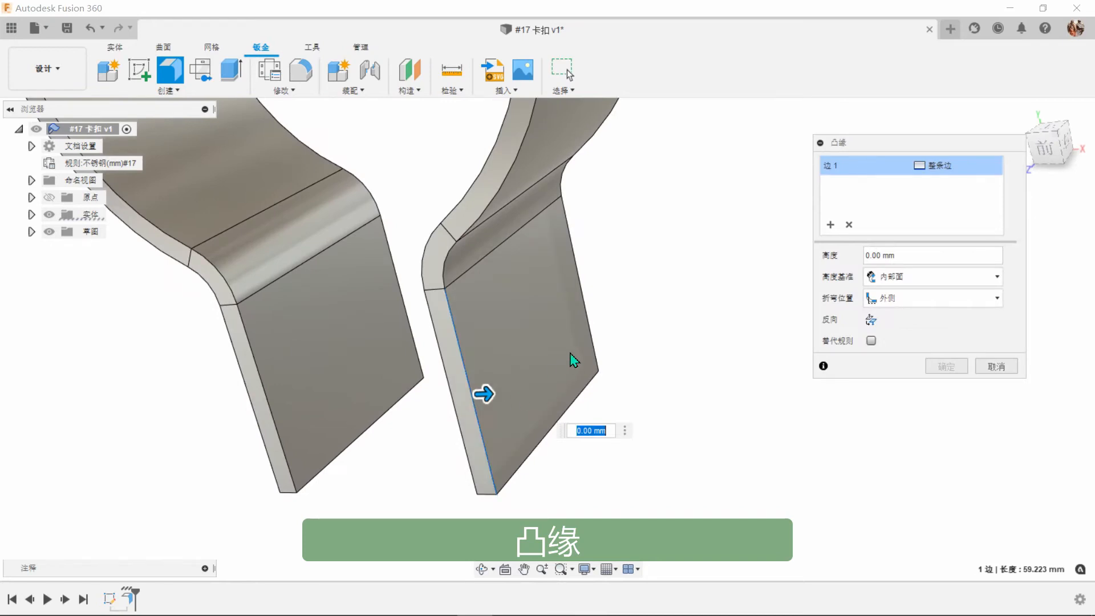
pyautogui.click(593, 342)
pyautogui.keyDown('shift'); pyautogui.moveTo(658, 363); pyautogui.dragTo(653, 294, button='middle'); pyautogui.keyUp('shift')
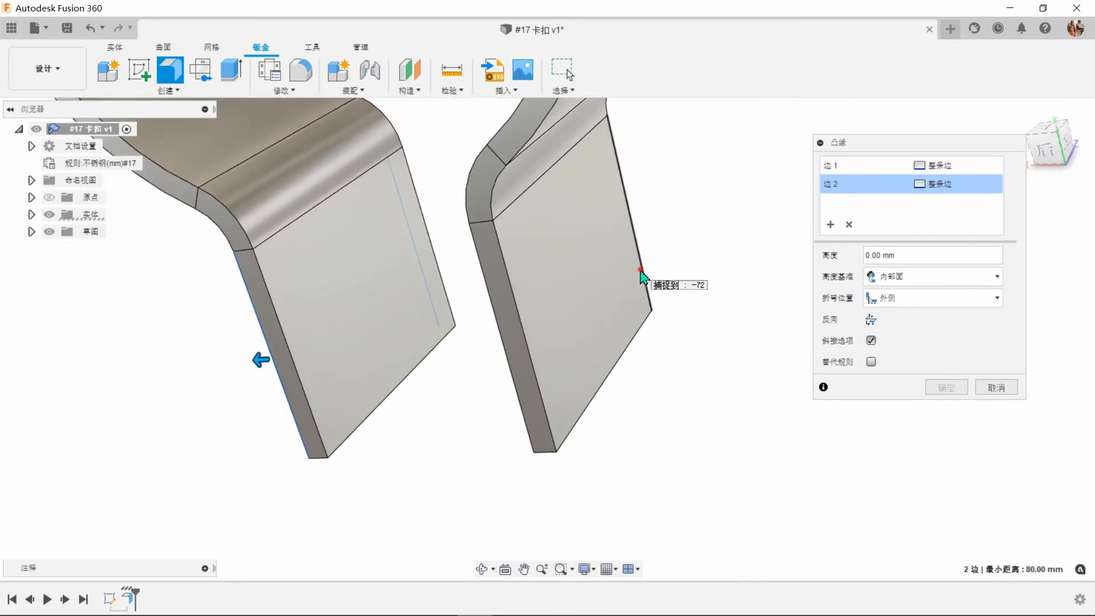
pyautogui.click(643, 277)
pyautogui.click(545, 394)
# Pull the four edge flanges outward and set their height to 50 mm.
pyautogui.moveTo(545, 394)
pyautogui.keyDown('shift'); pyautogui.mouseDown(button='middle')
pyautogui.moveTo(626, 384)
pyautogui.moveTo(545, 393)
pyautogui.mouseUp(button='middle'); pyautogui.keyUp('shift')
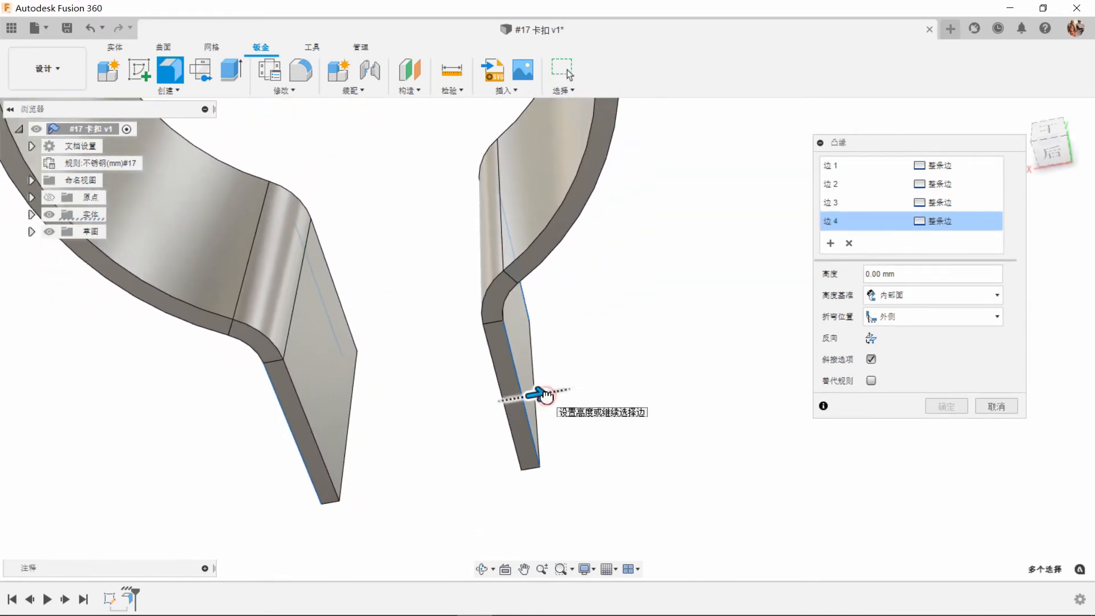
pyautogui.moveTo(545, 395); pyautogui.dragTo(707, 396)
pyautogui.keyDown('shift'); pyautogui.moveTo(707, 395); pyautogui.dragTo(767, 449, button='middle'); pyautogui.keyUp('shift')
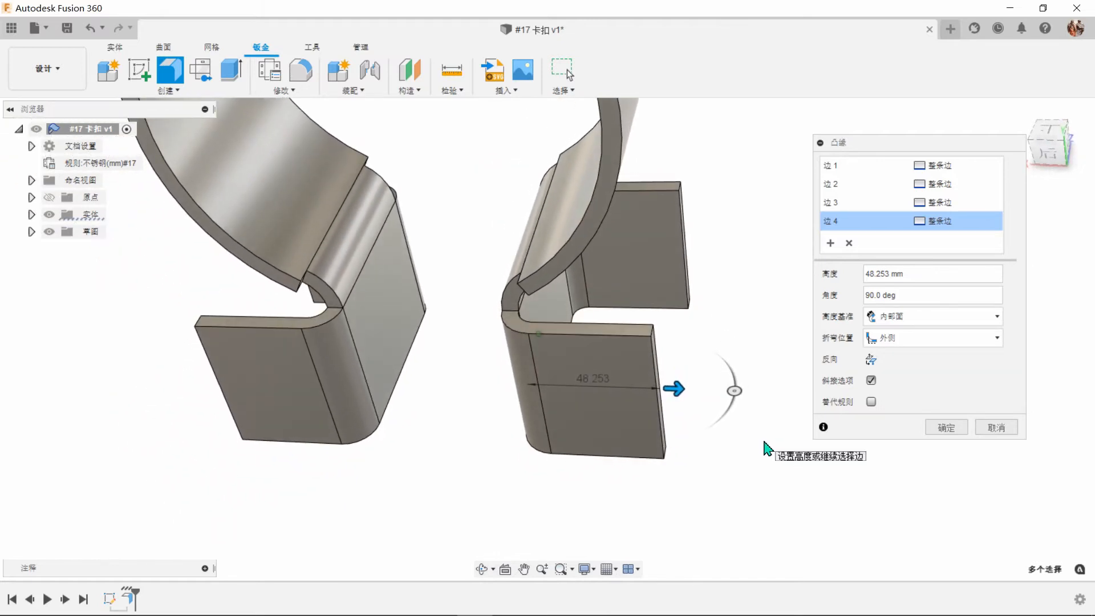
pyautogui.moveTo(922, 274); pyautogui.dragTo(863, 274)
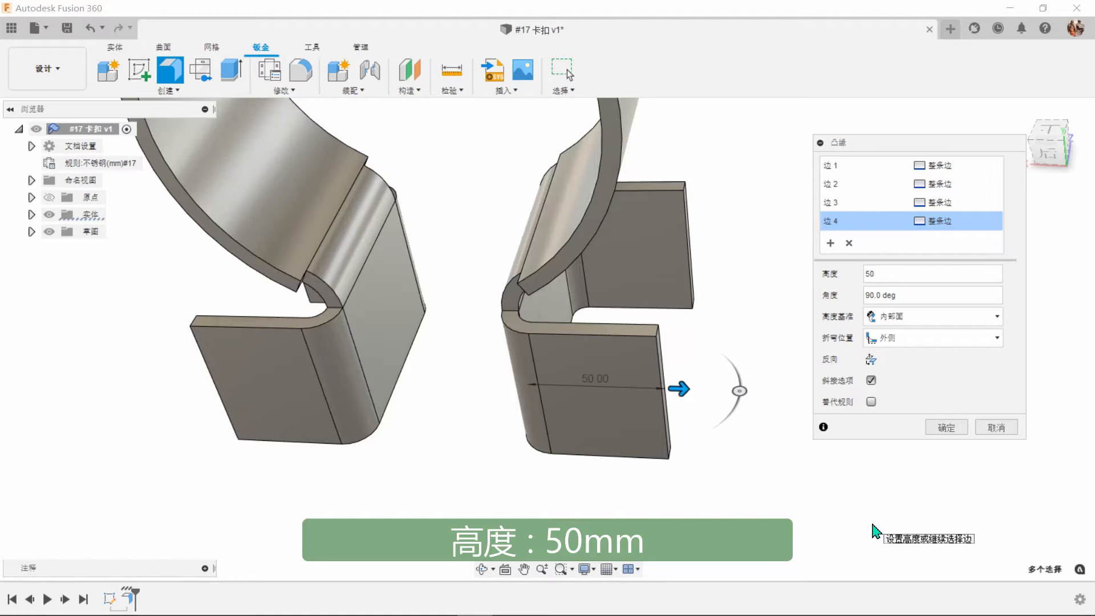
# Try a bend angle of 45 deg on the edge flanges and restore 90 deg.
pyautogui.keyDown('shift'); pyautogui.moveTo(872, 524); pyautogui.dragTo(903, 440, button='middle'); pyautogui.keyUp('shift')
pyautogui.click(914, 321)
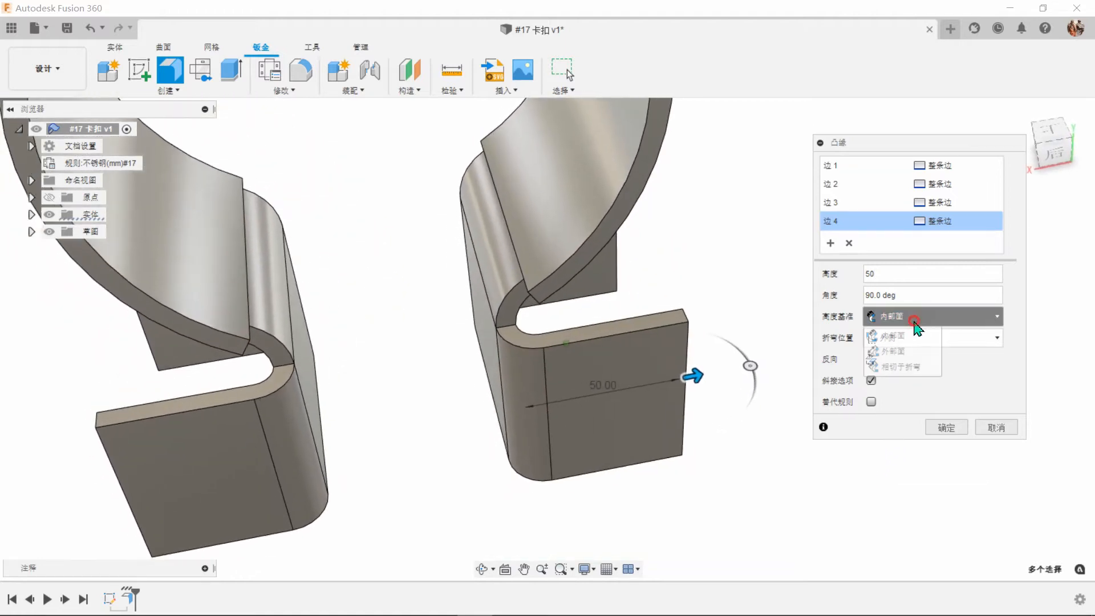
pyautogui.click(916, 293)
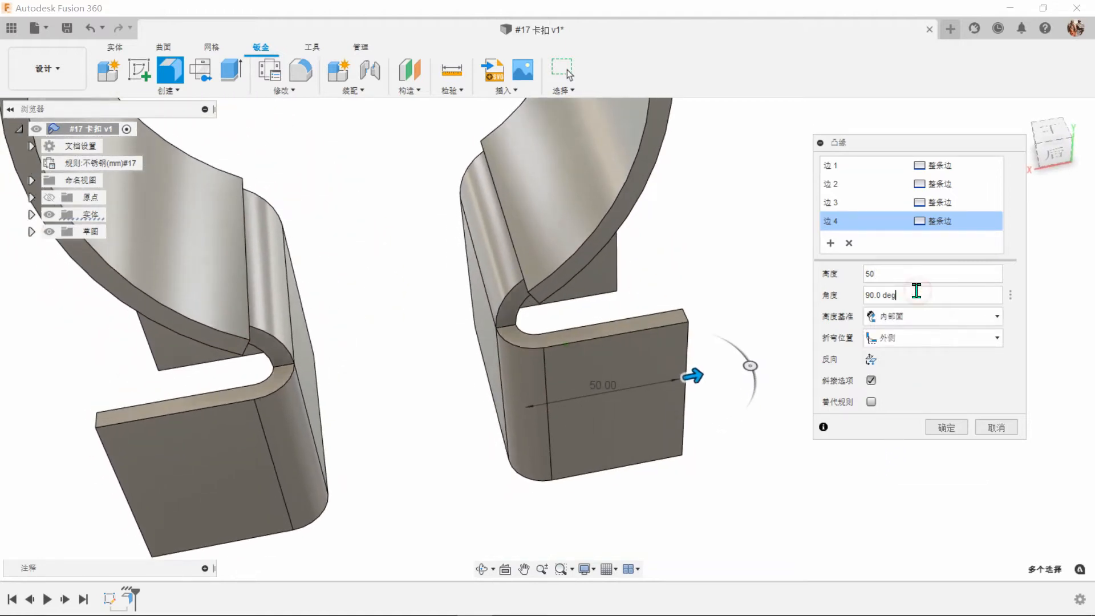
pyautogui.doubleClick(886, 293)
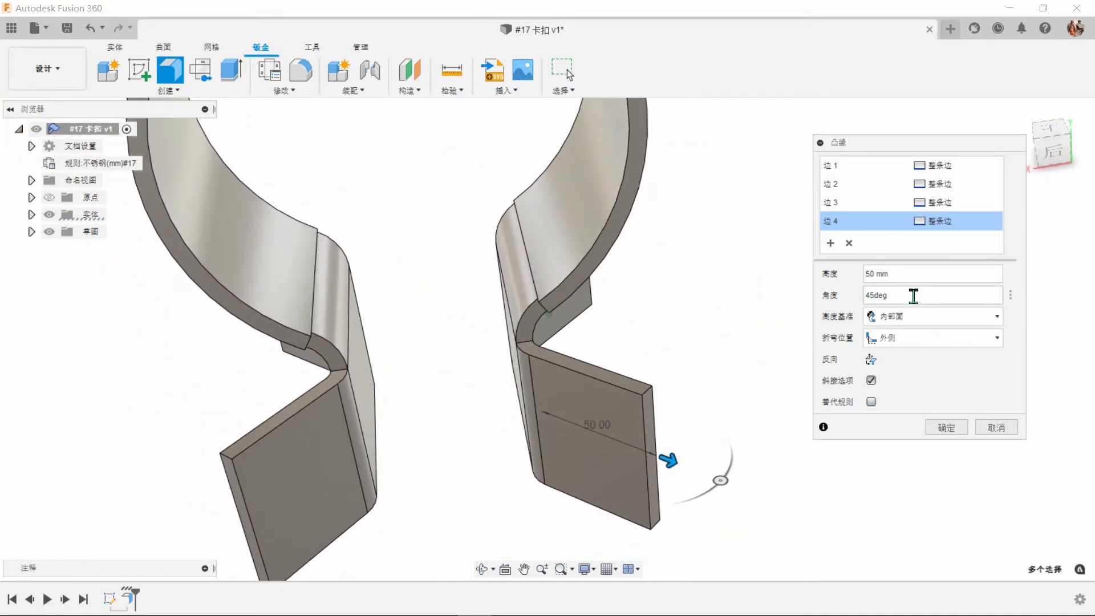
pyautogui.click(907, 294)
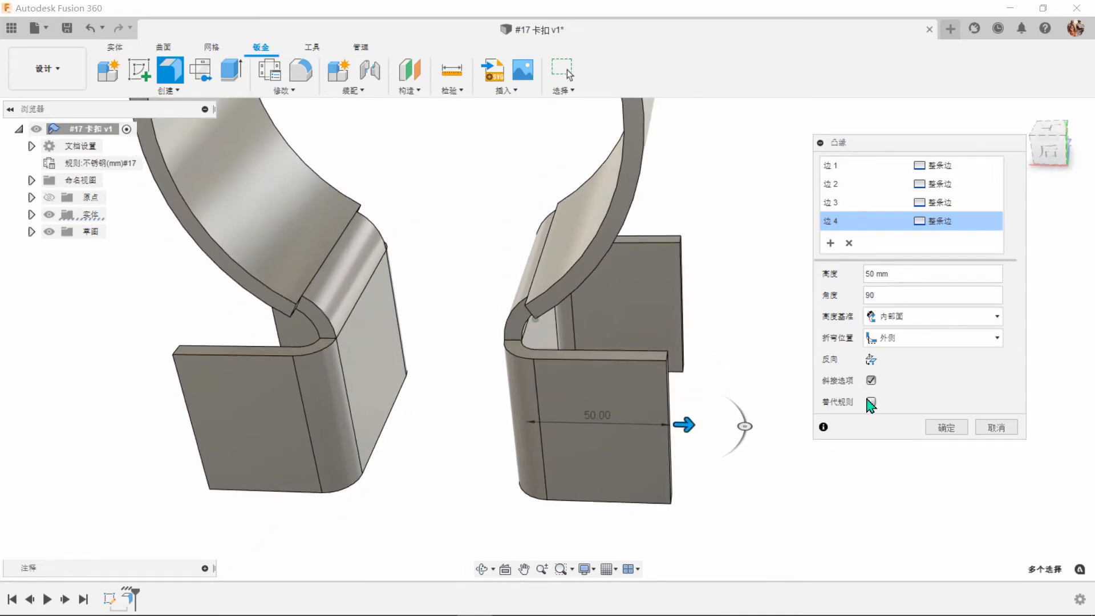
# Try the outer face (外部面) as the flange height datum and restore the inner face (内部面).
pyautogui.click(920, 318)
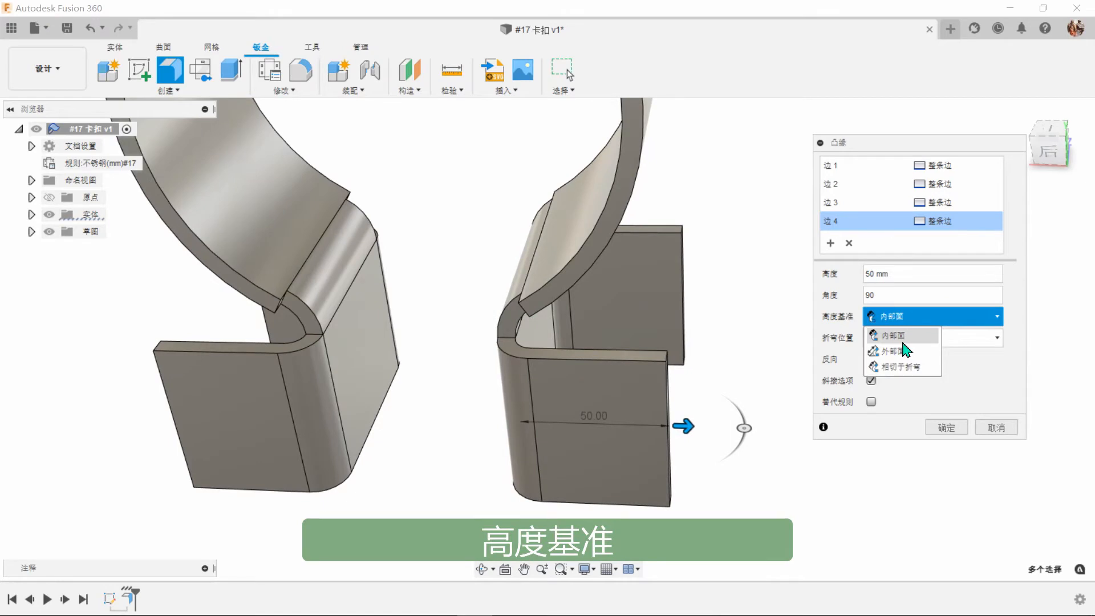
pyautogui.click(901, 350)
pyautogui.click(913, 318)
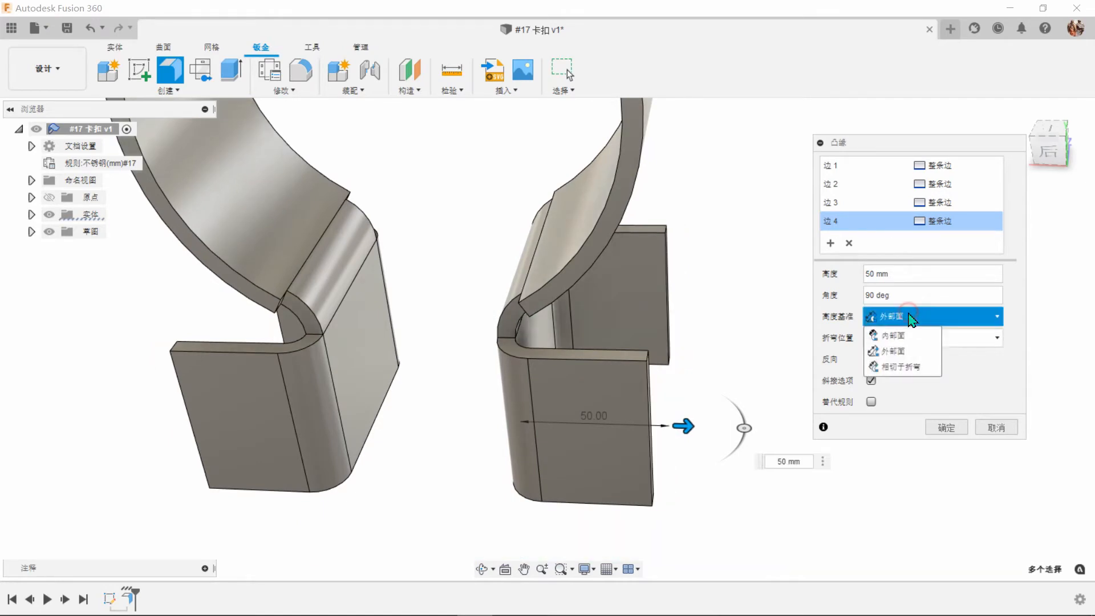
pyautogui.click(896, 335)
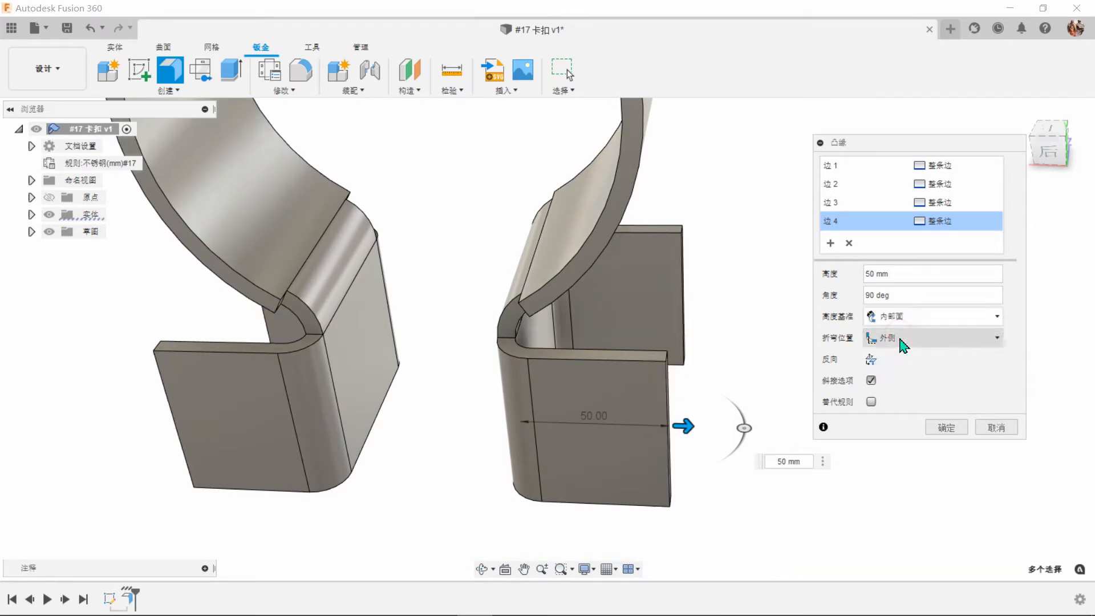
# Try the inside (内侧) bend position for the edge flanges and restore outside (外侧).
pyautogui.click(923, 341)
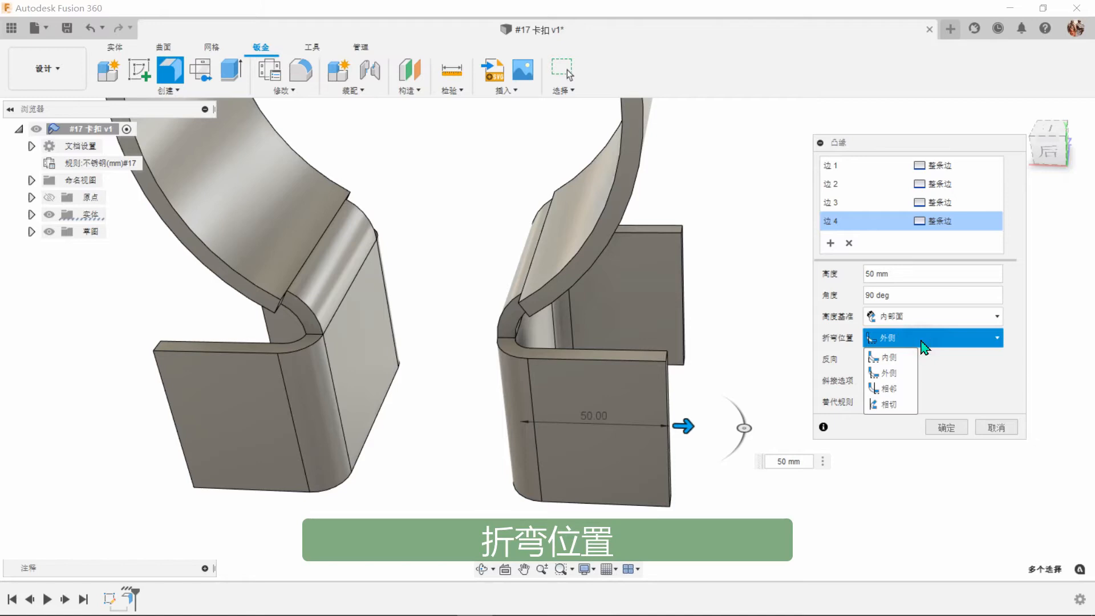
pyautogui.click(891, 358)
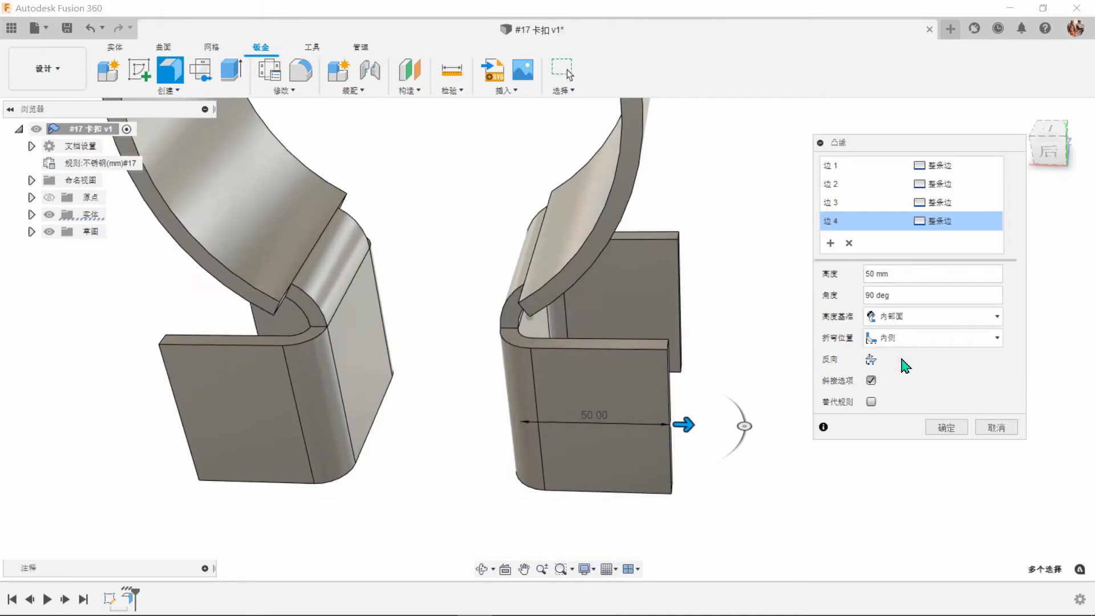
pyautogui.click(915, 340)
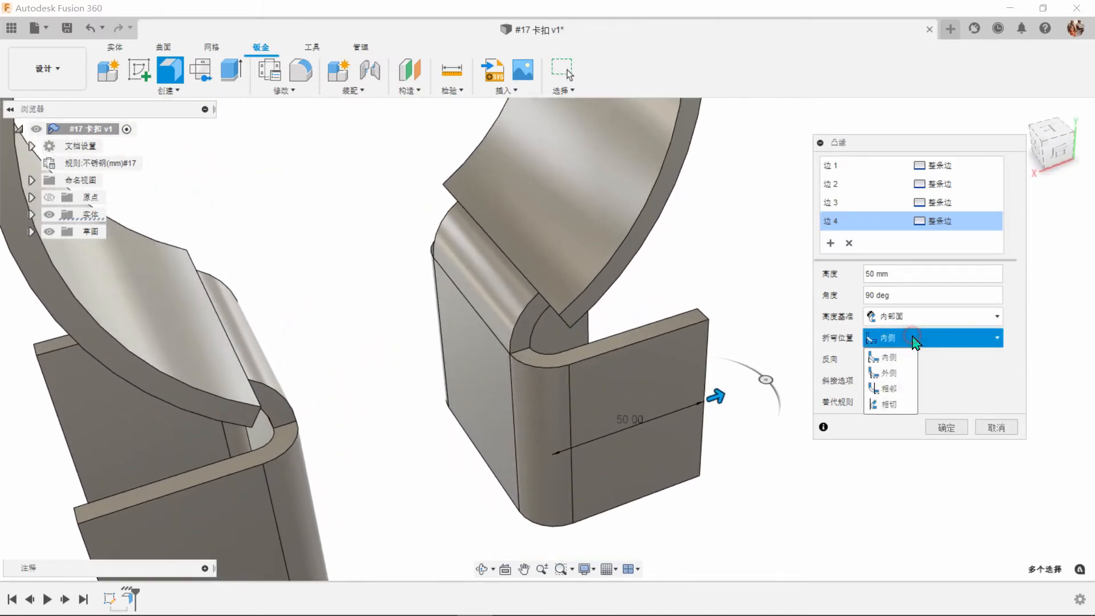
pyautogui.click(893, 373)
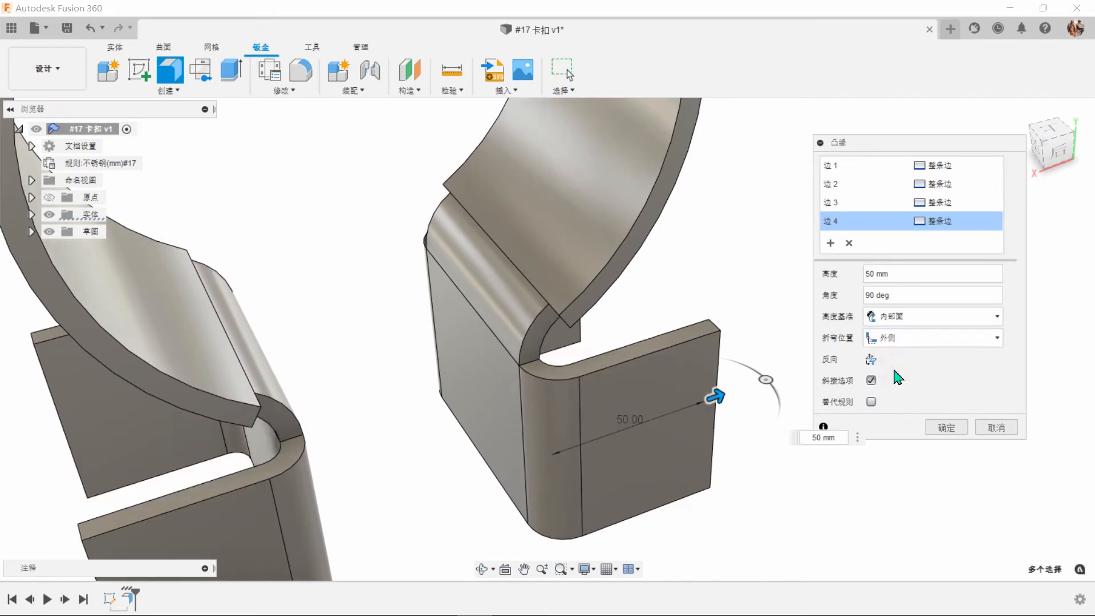
# Compare the adjacent (相邻) and tangent (相切) bend positions, keep adjacent, and create the four edge flanges.
pyautogui.click(907, 342)
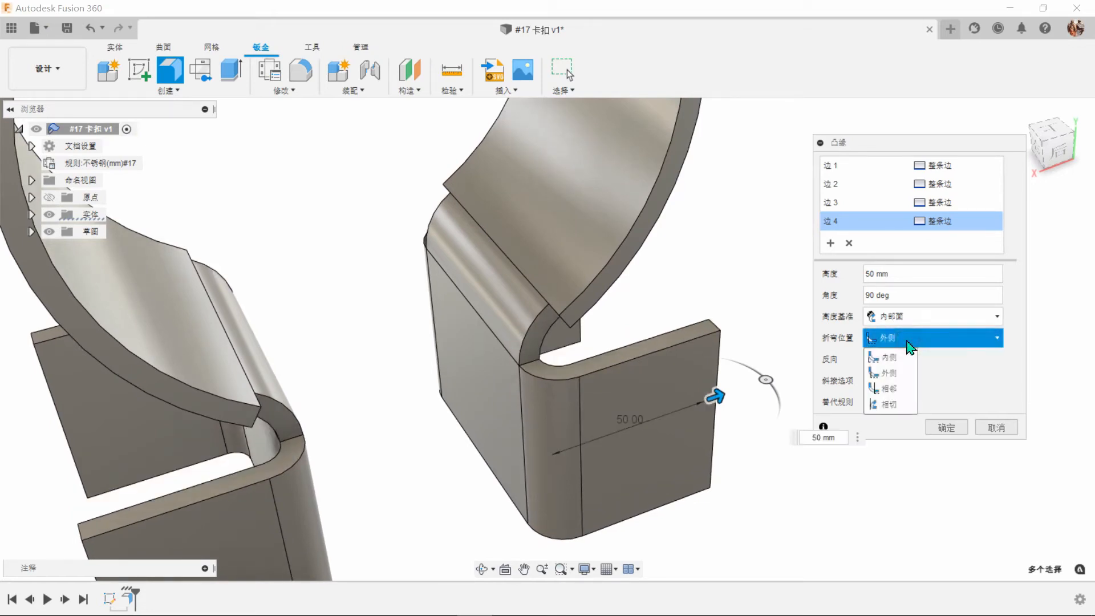
pyautogui.click(892, 393)
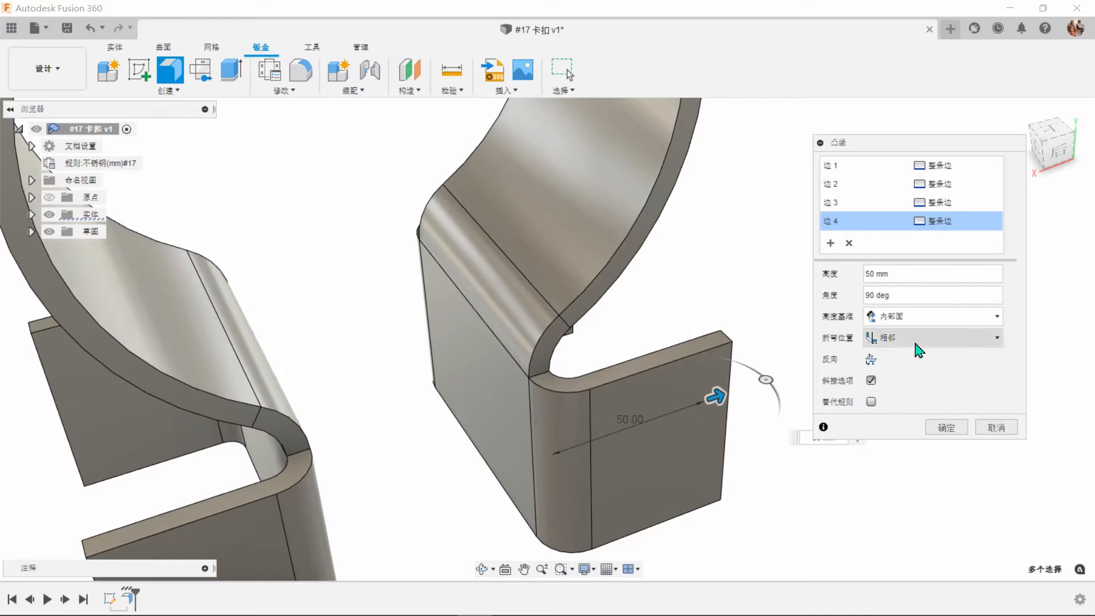
pyautogui.click(912, 339)
pyautogui.click(894, 408)
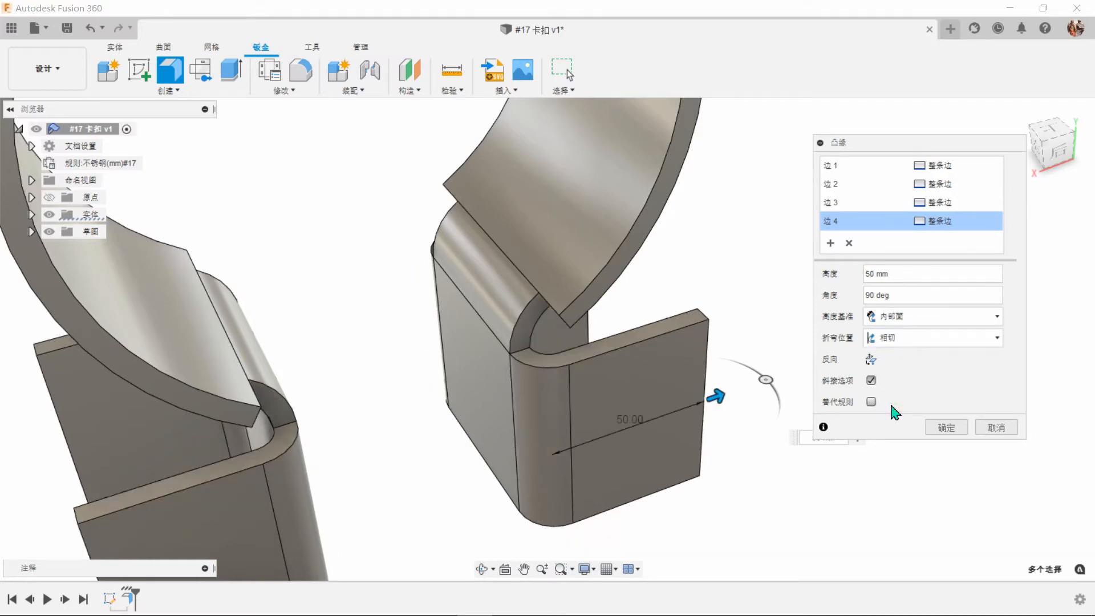
pyautogui.click(911, 341)
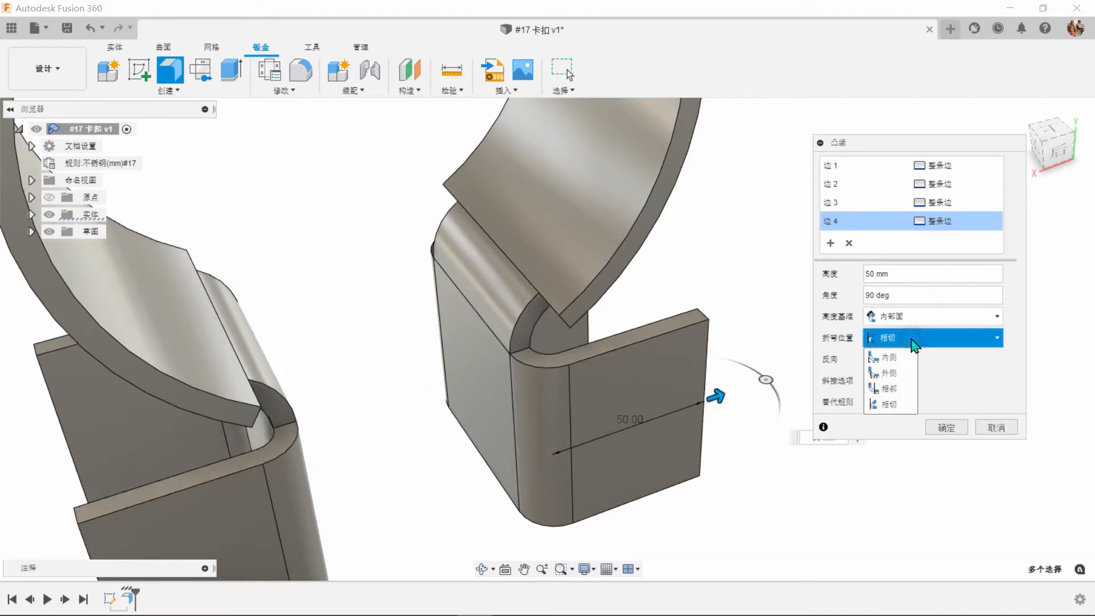
pyautogui.click(889, 389)
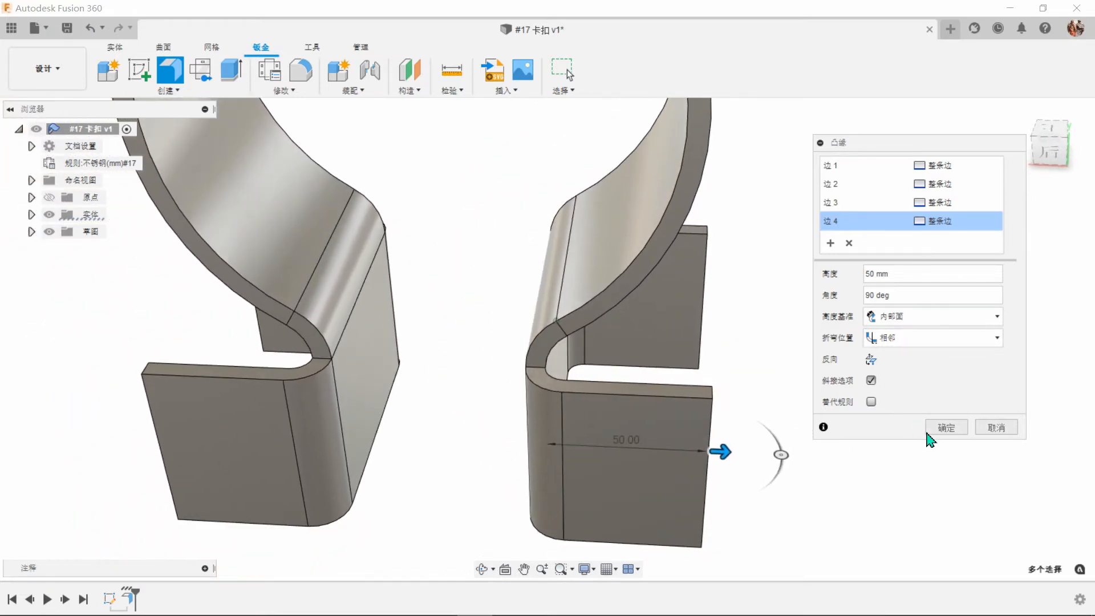
pyautogui.click(947, 428)
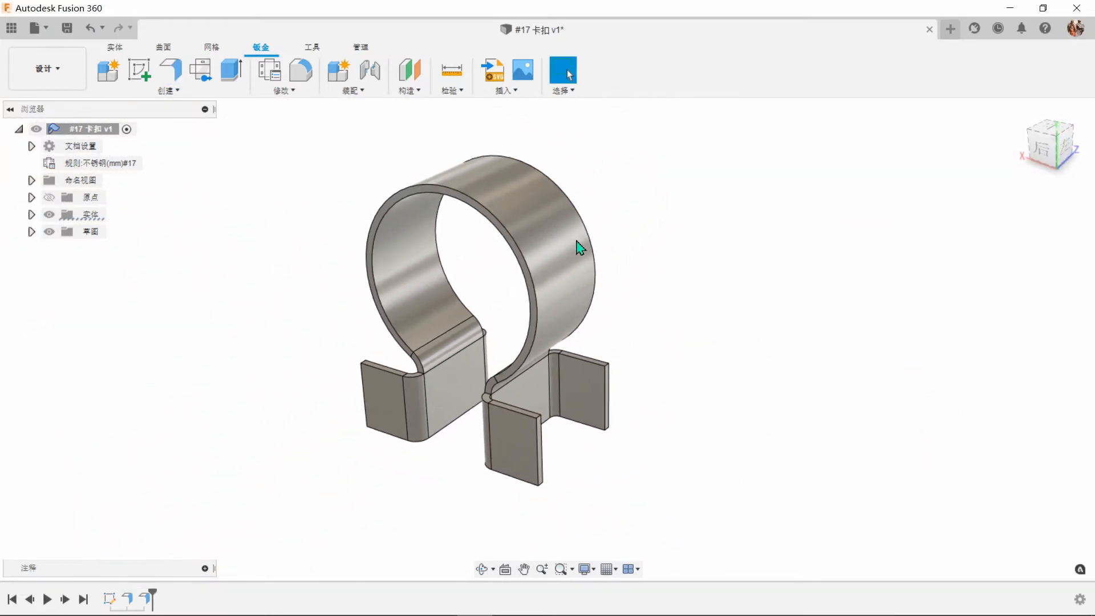
# Unfold (展开) all bends of the clamp, using the face of one side flange as the fixed entity.
pyautogui.click(283, 90)
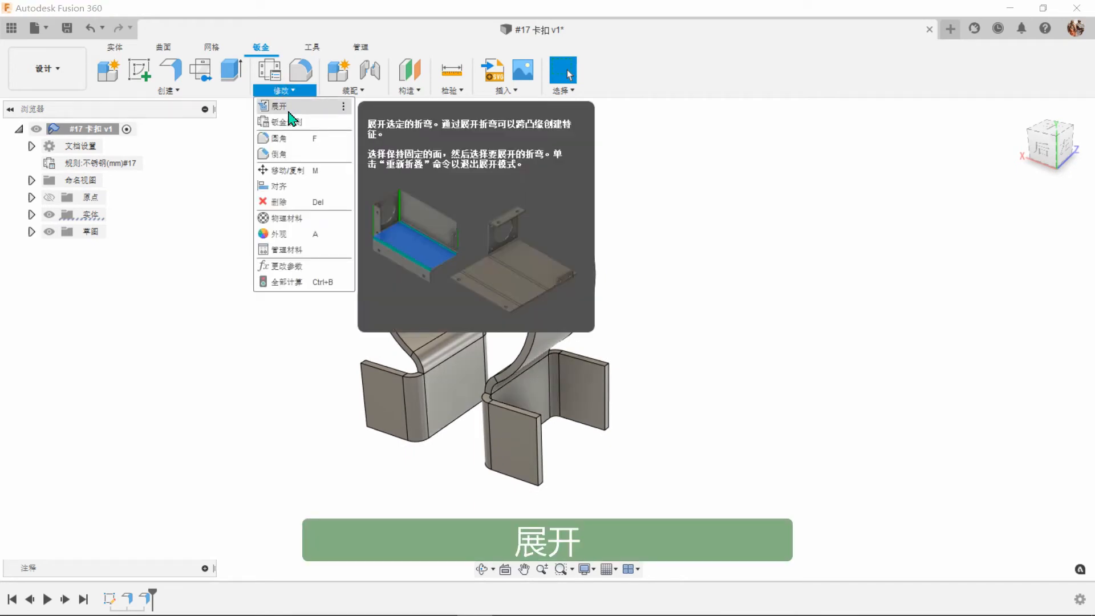
pyautogui.click(288, 111)
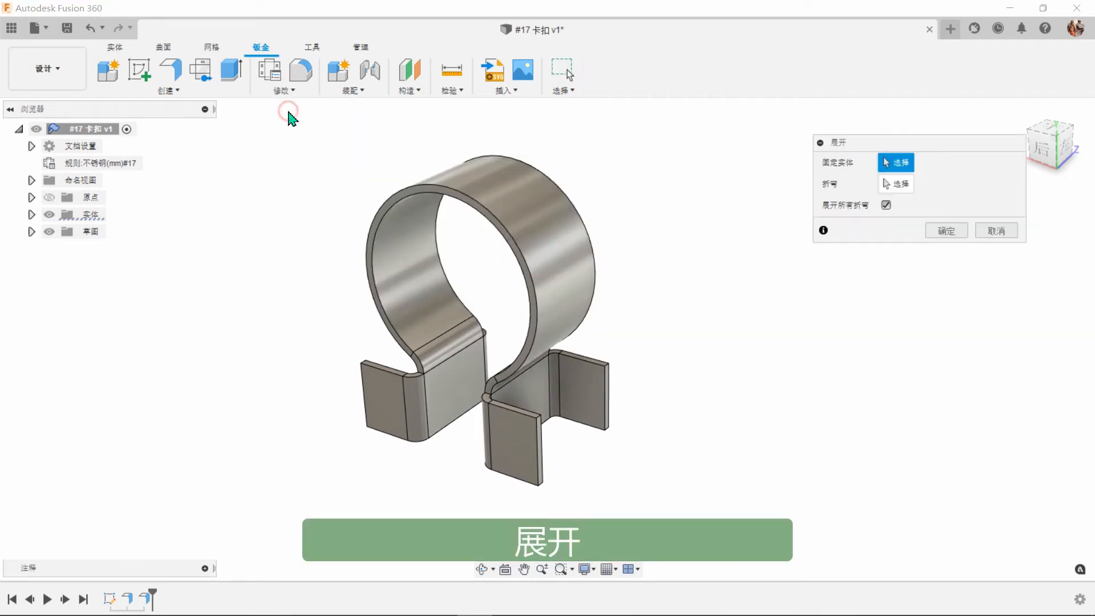
pyautogui.click(509, 429)
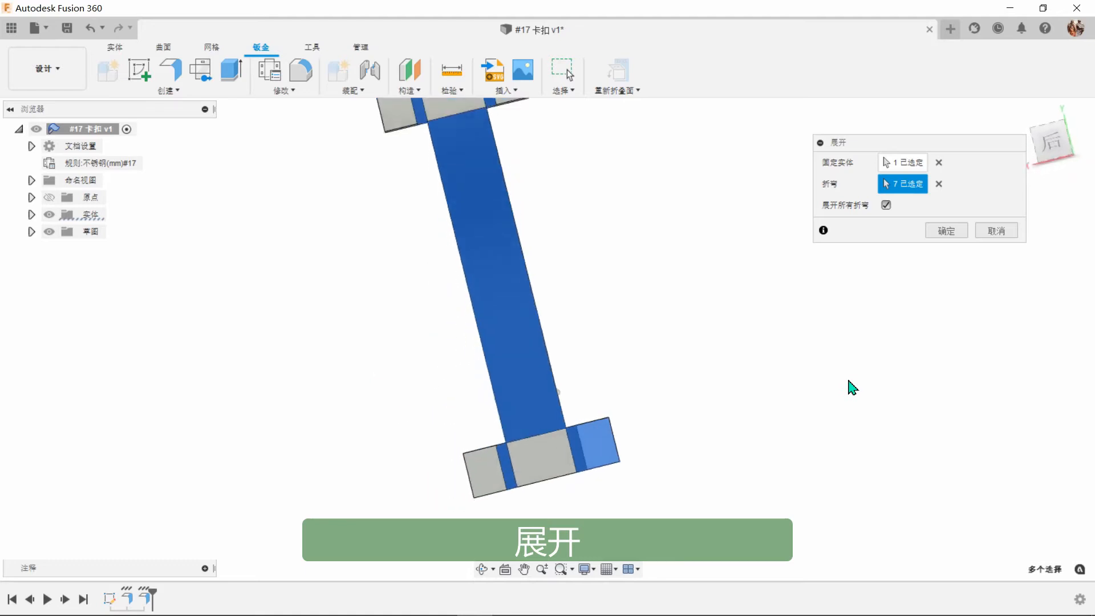
pyautogui.click(950, 234)
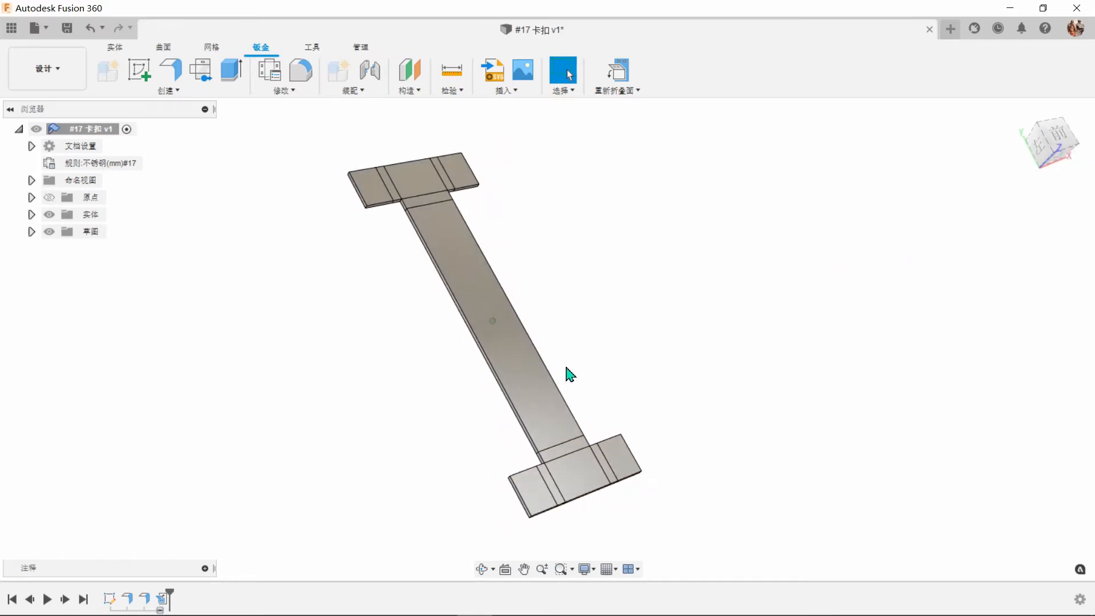
# Create a sketch on the long middle face of the unfolded clamp.
pyautogui.click(518, 380)
pyautogui.click(139, 69)
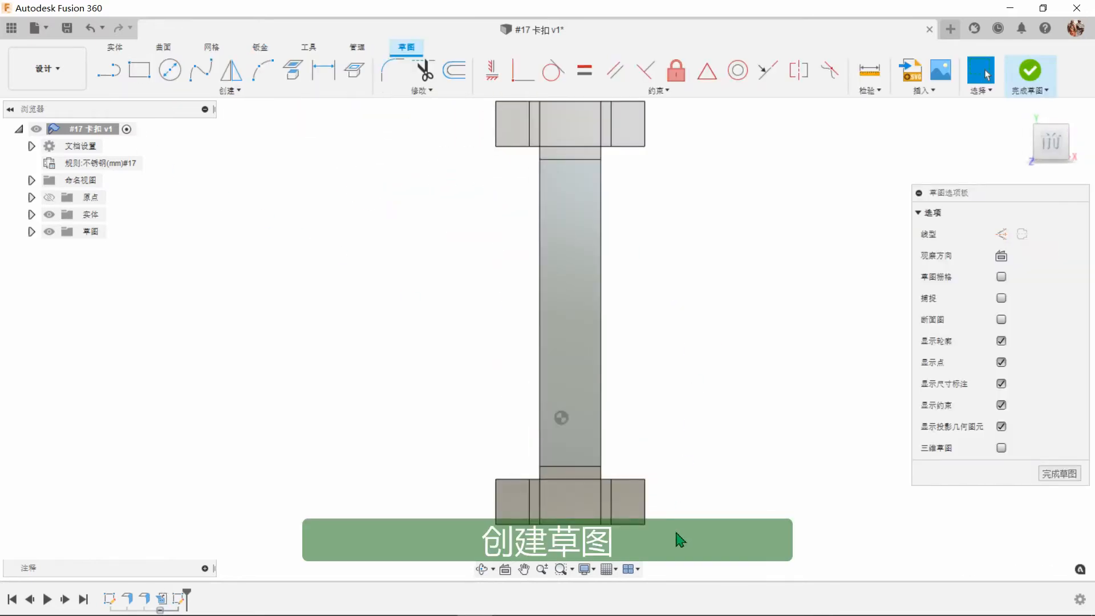
pyautogui.scroll(5, 652, 447)
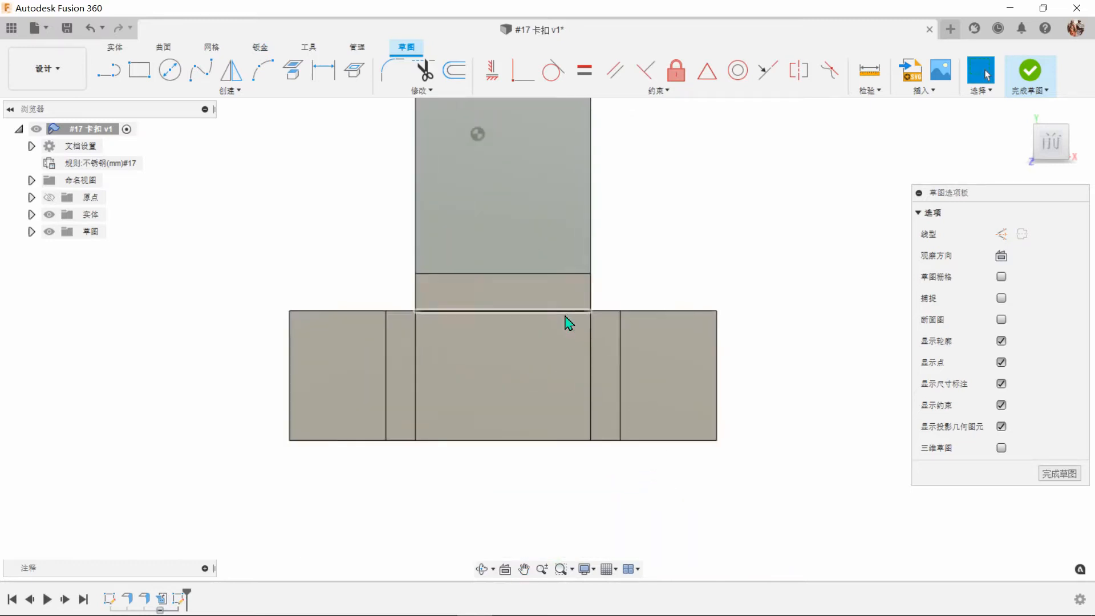
# Sketch a center-diameter circle about 26 mm across on the left side flange at the lower end of the flat part.
pyautogui.scroll(2, 569, 323)
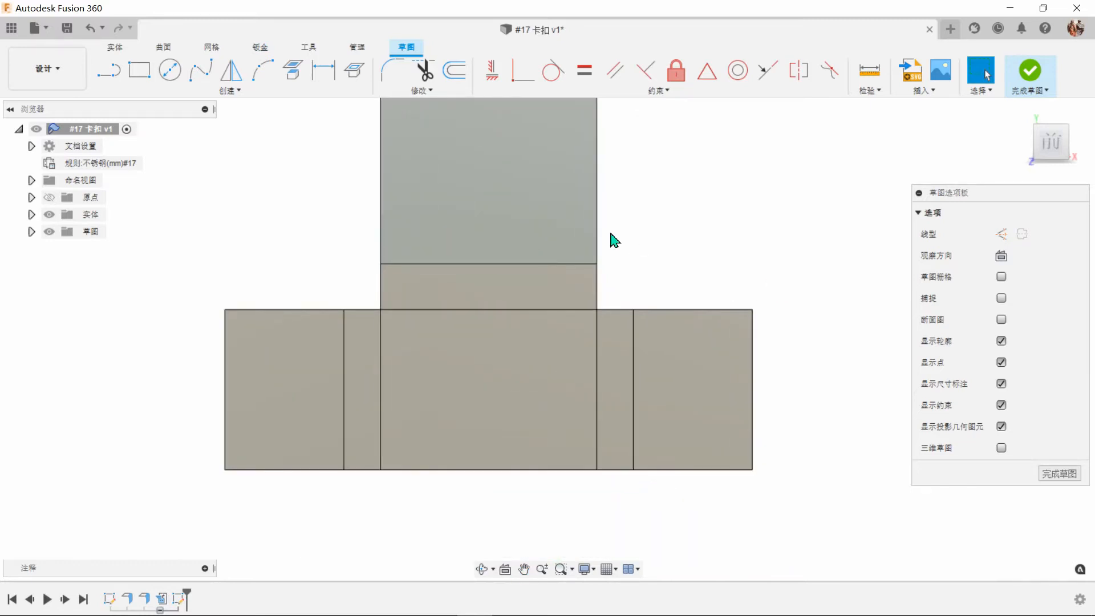
pyautogui.click(170, 70)
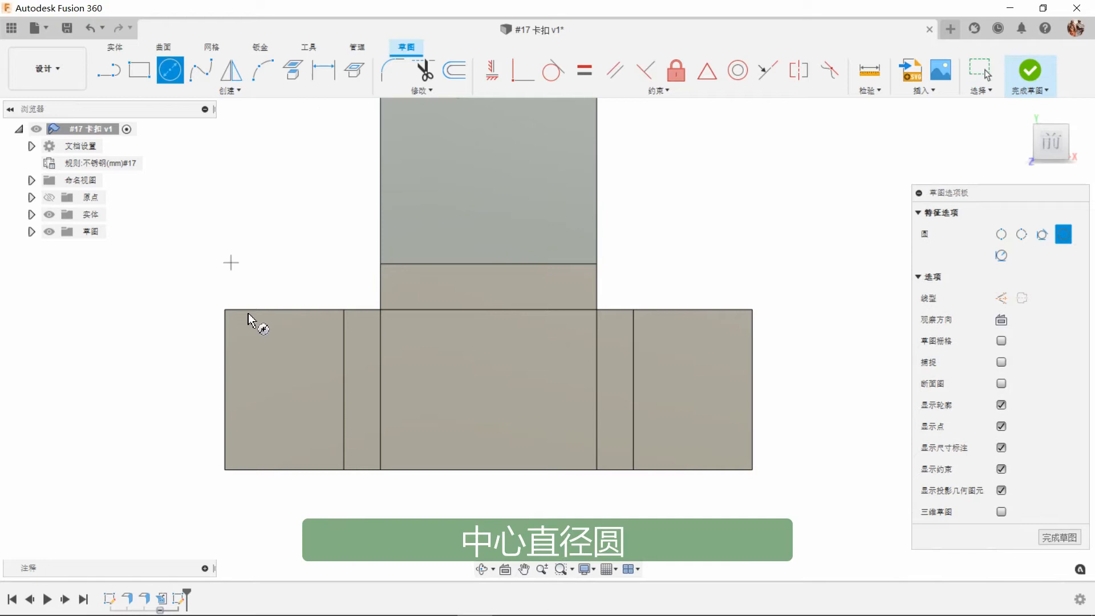
pyautogui.click(282, 393)
pyautogui.click(307, 418)
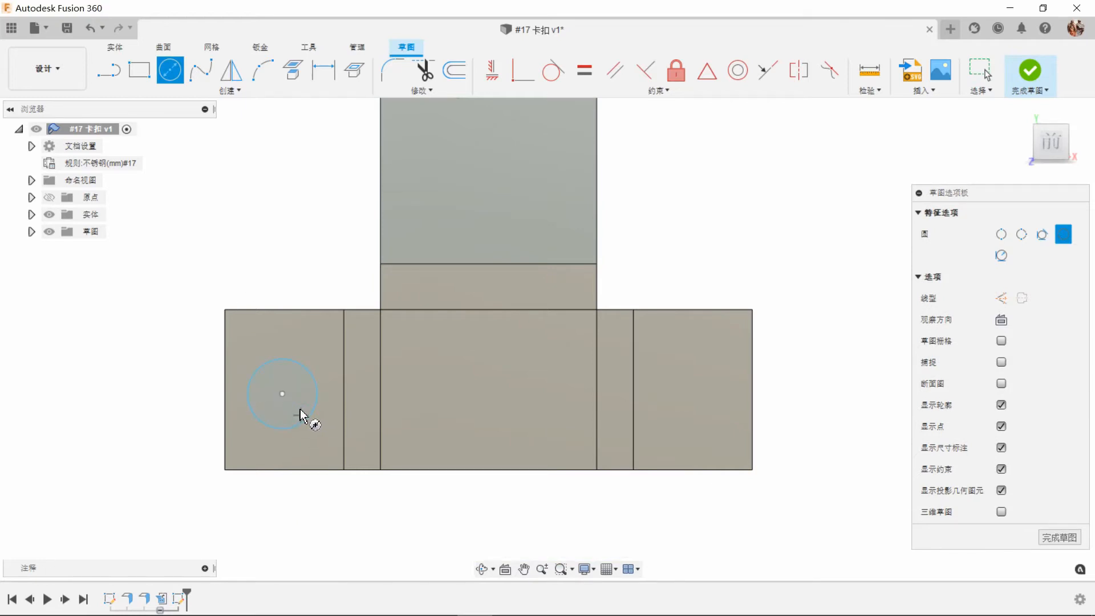
# Sketch a horizontal center-point slot about 49 mm between arc centers in the middle of the lower end section.
pyautogui.click(228, 90)
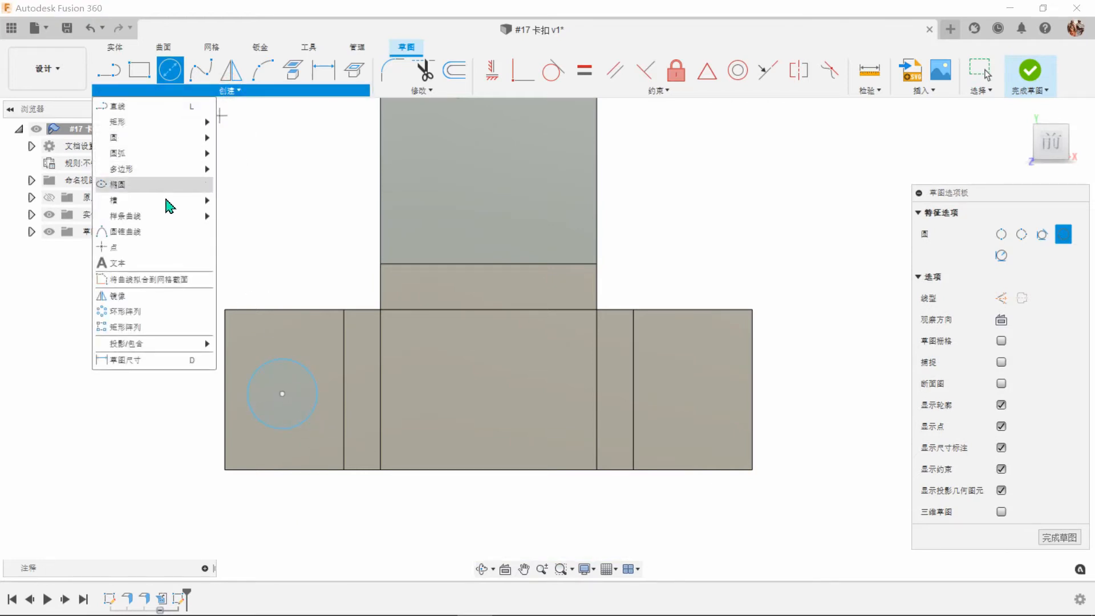
pyautogui.moveTo(170, 206)
pyautogui.click(243, 231)
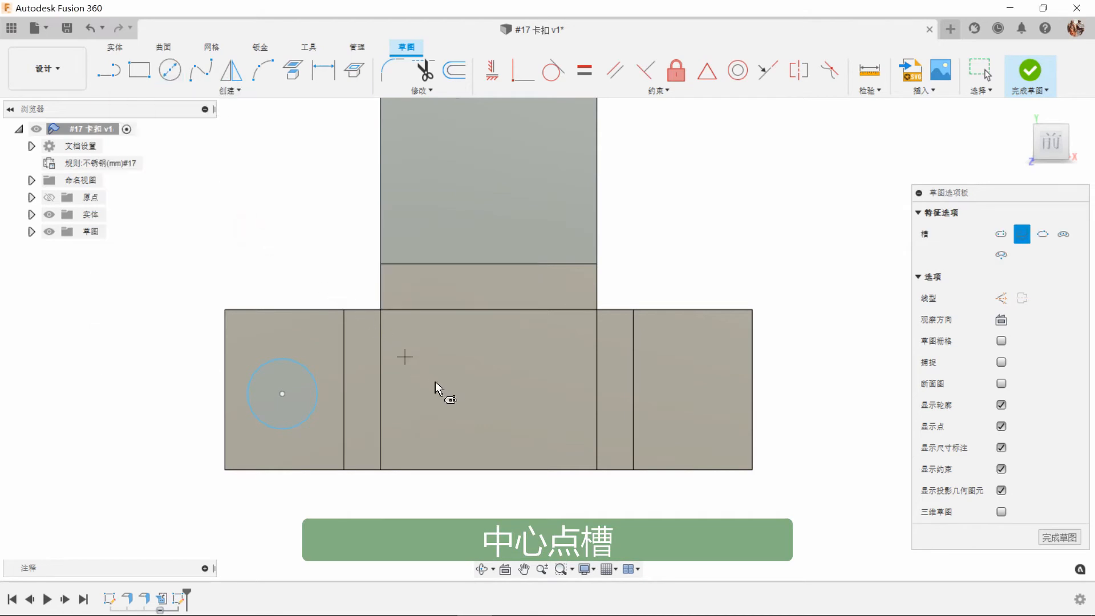
pyautogui.click(482, 396)
pyautogui.click(546, 397)
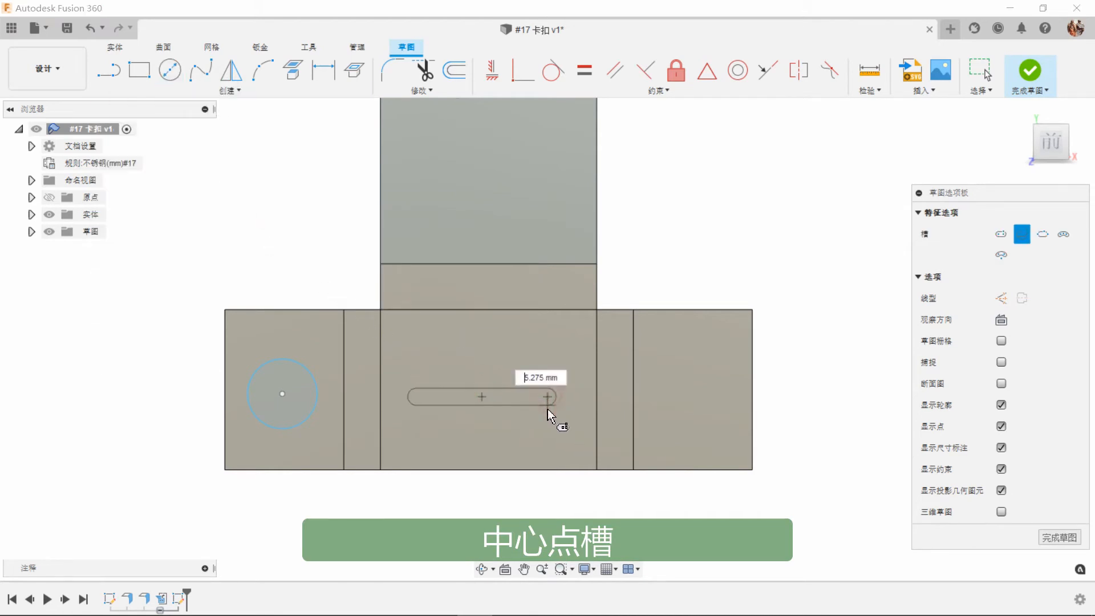
pyautogui.click(552, 420)
pyautogui.rightClick(659, 280)
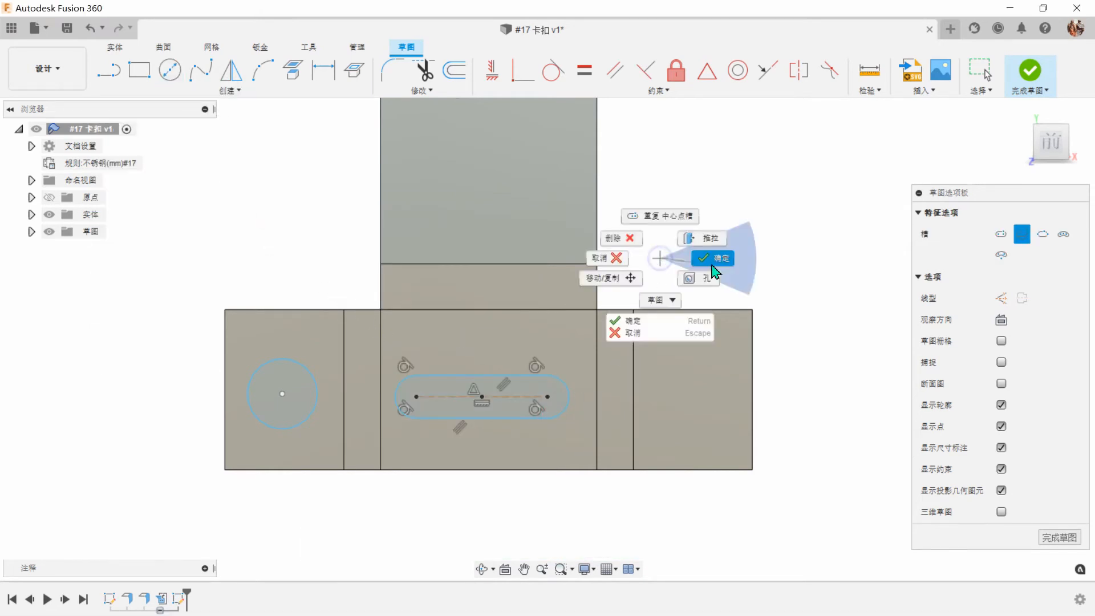
pyautogui.click(715, 264)
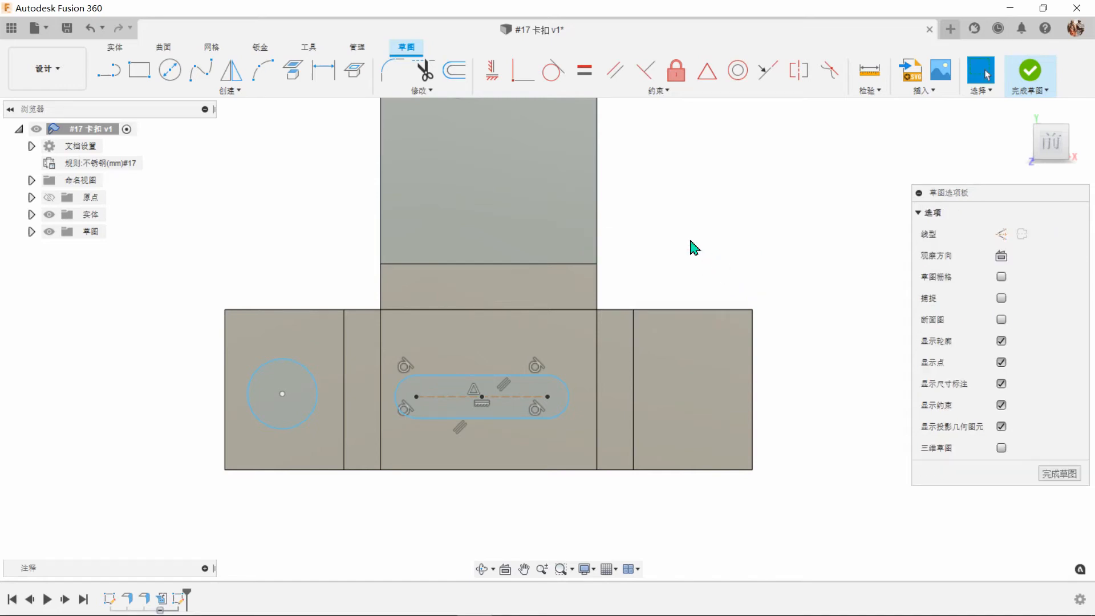
# Align the slot's center vertically with the midpoint of the long face's lower edge, and the circle's center horizontally with the slot's center.
pyautogui.click(490, 73)
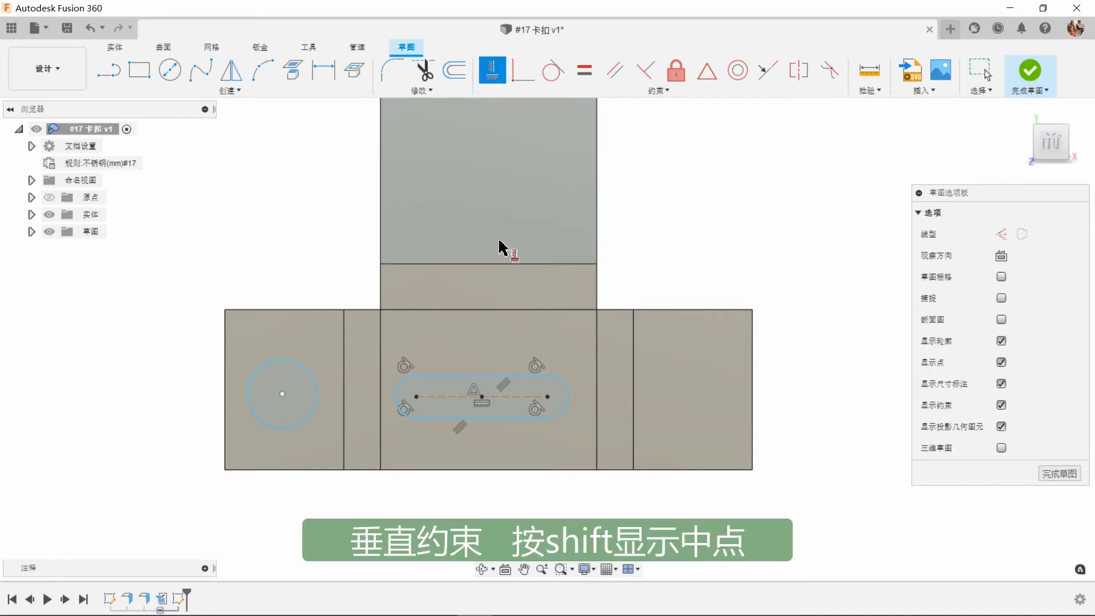
pyautogui.click(483, 398)
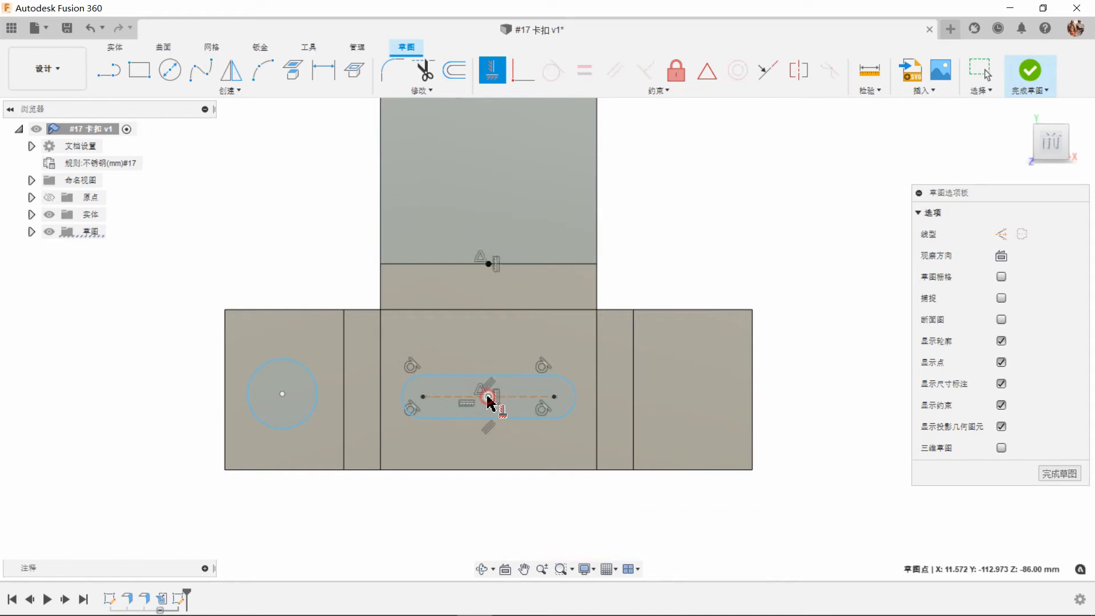
pyautogui.click(287, 397)
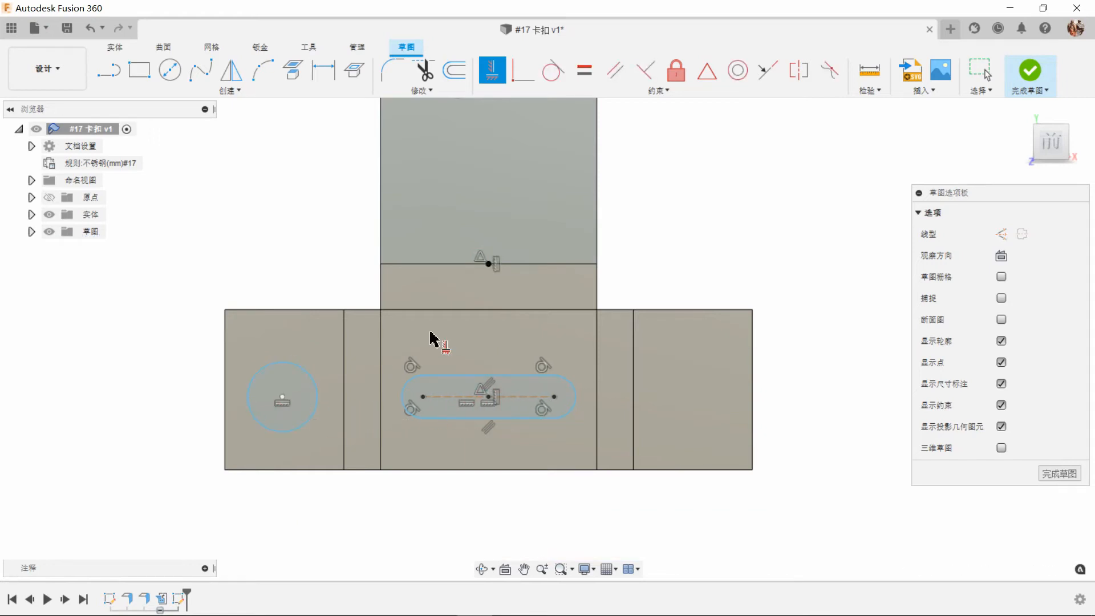
pyautogui.rightClick(676, 232)
pyautogui.click(721, 234)
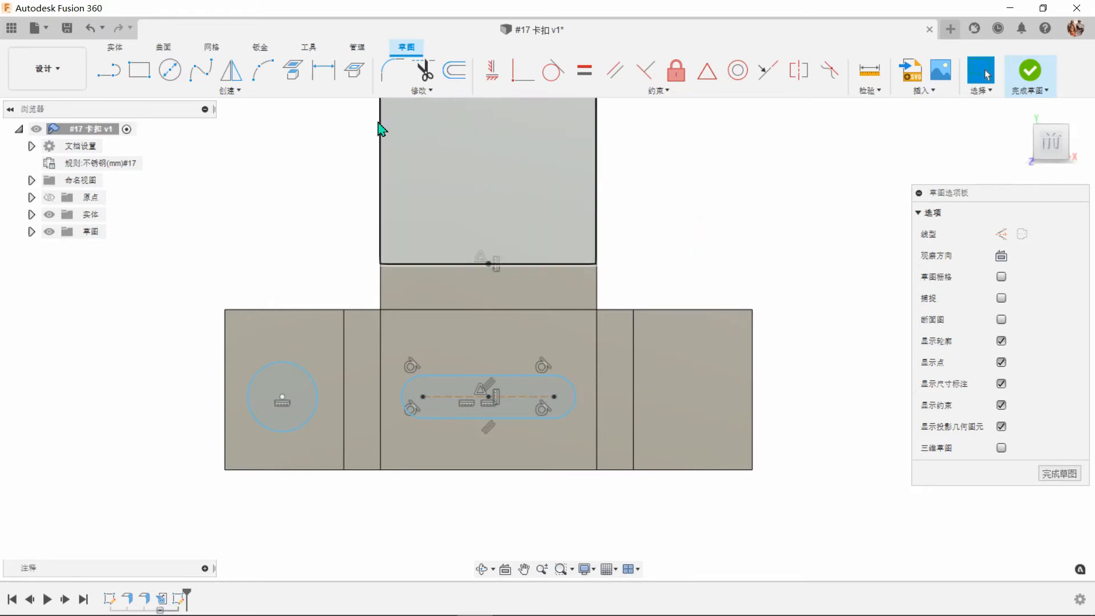
# Dimension the circle's center 30 mm vertically and 25 mm horizontally from the left flange's lower outer corner.
pyautogui.click(323, 76)
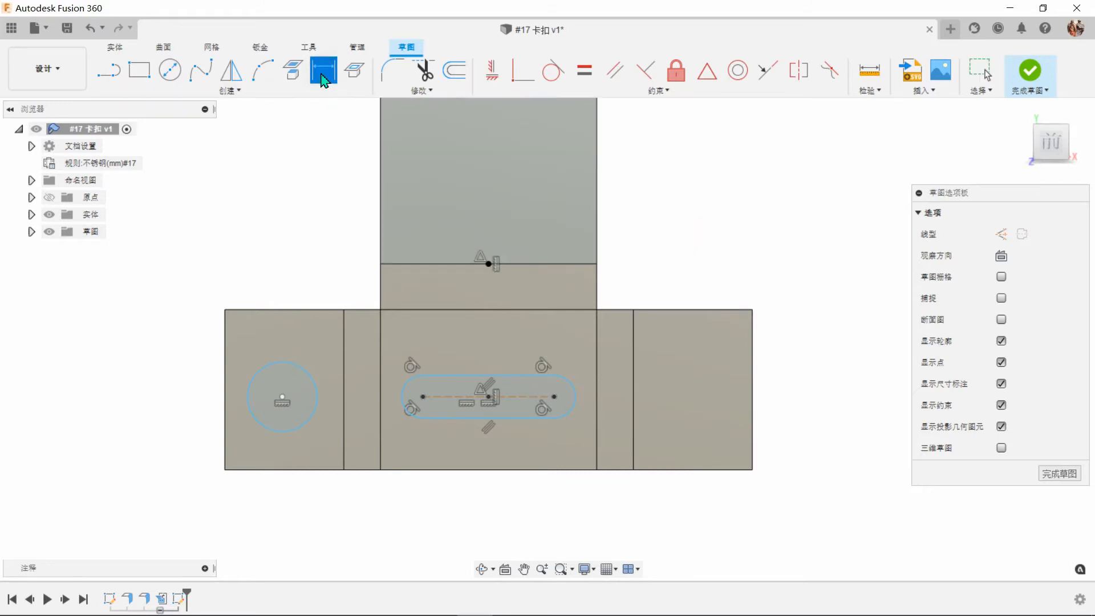
pyautogui.click(283, 397)
pyautogui.click(225, 469)
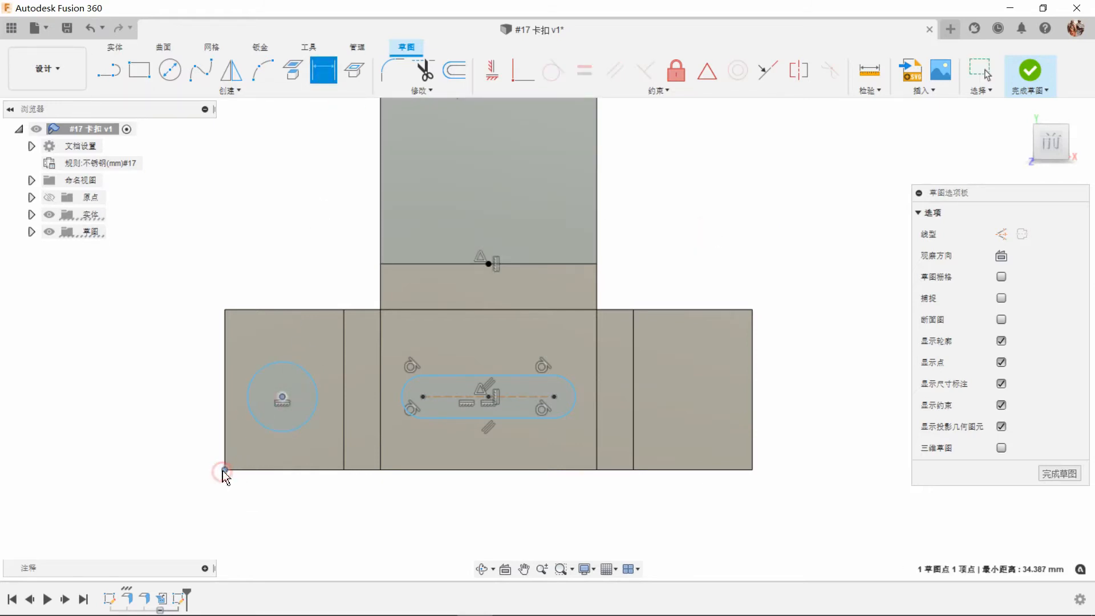
pyautogui.click(172, 432)
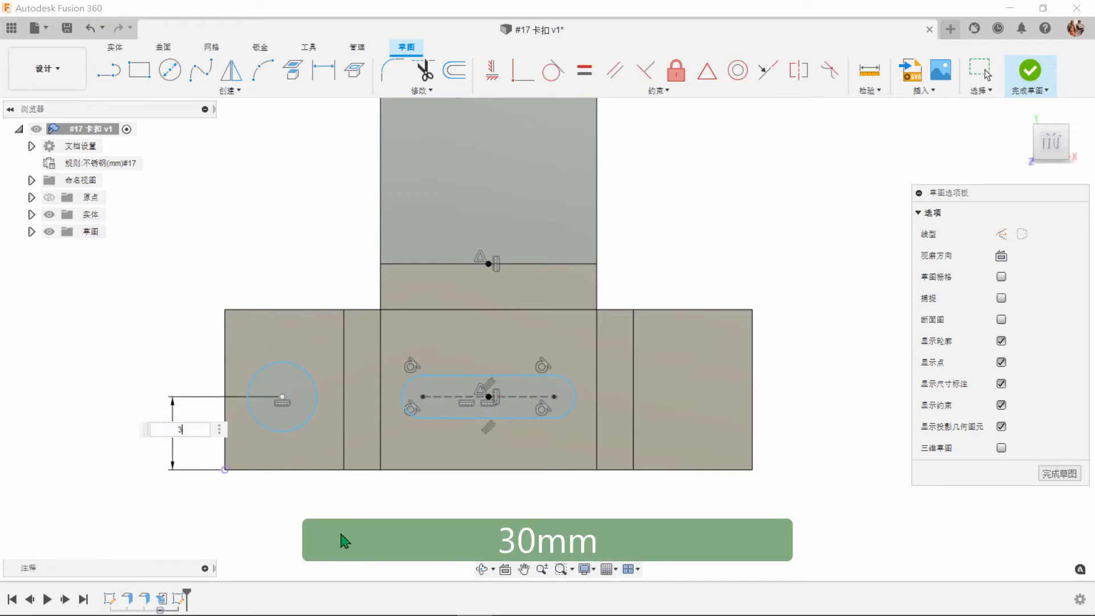
pyautogui.press('Return')
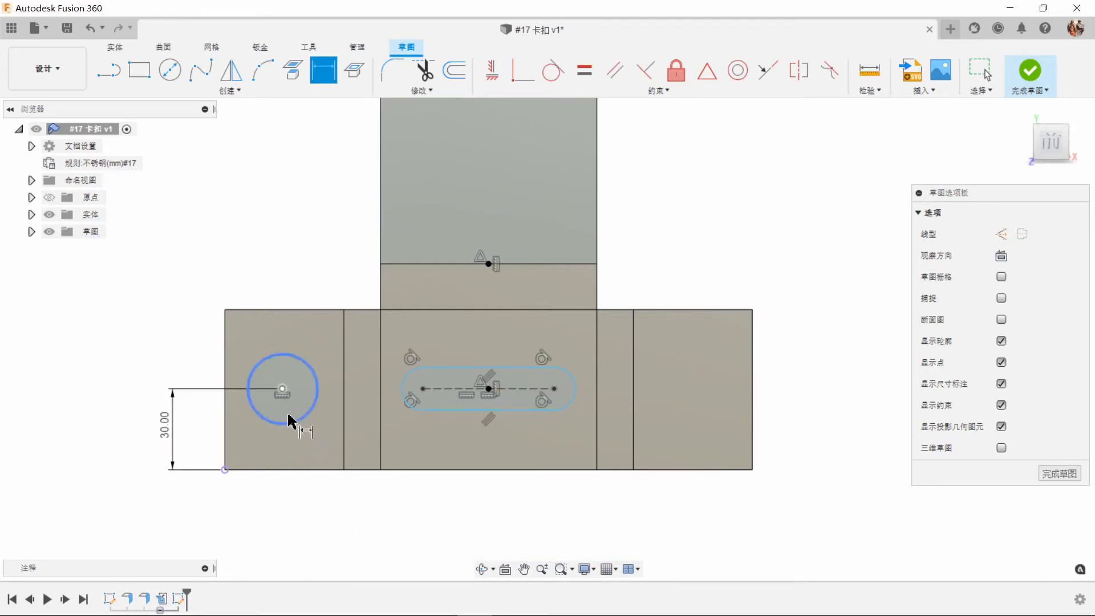
pyautogui.click(283, 393)
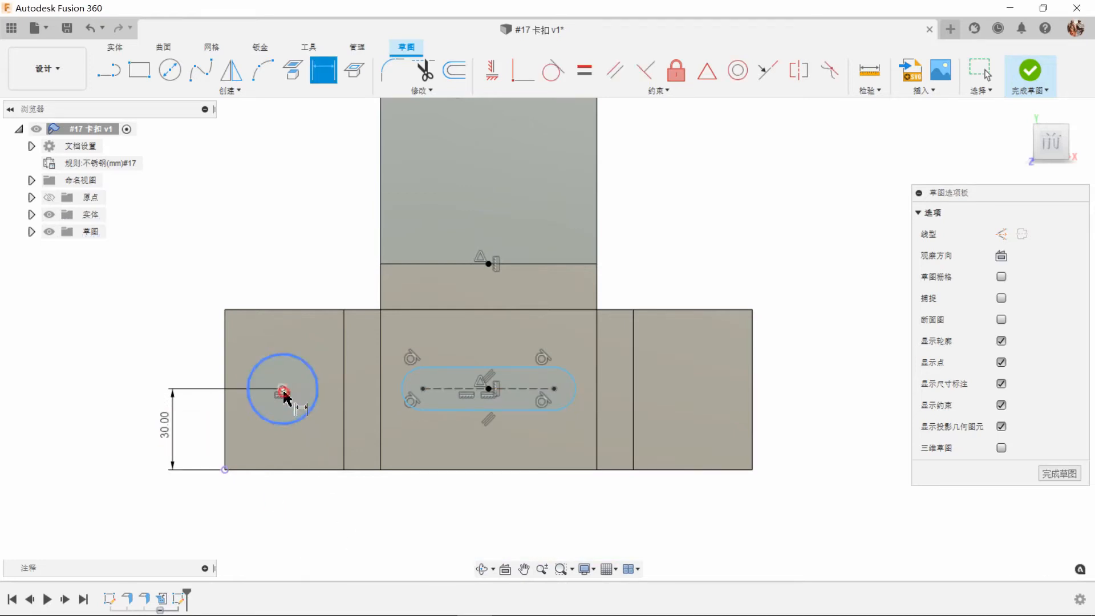
pyautogui.click(224, 469)
pyautogui.click(268, 515)
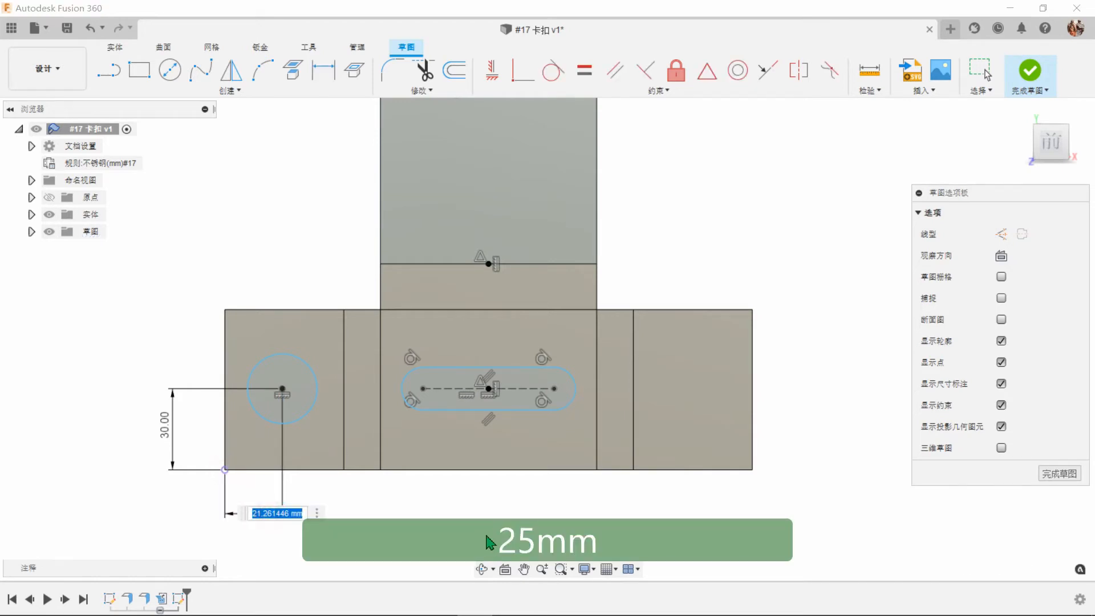
pyautogui.write('25')
pyautogui.press('Return')
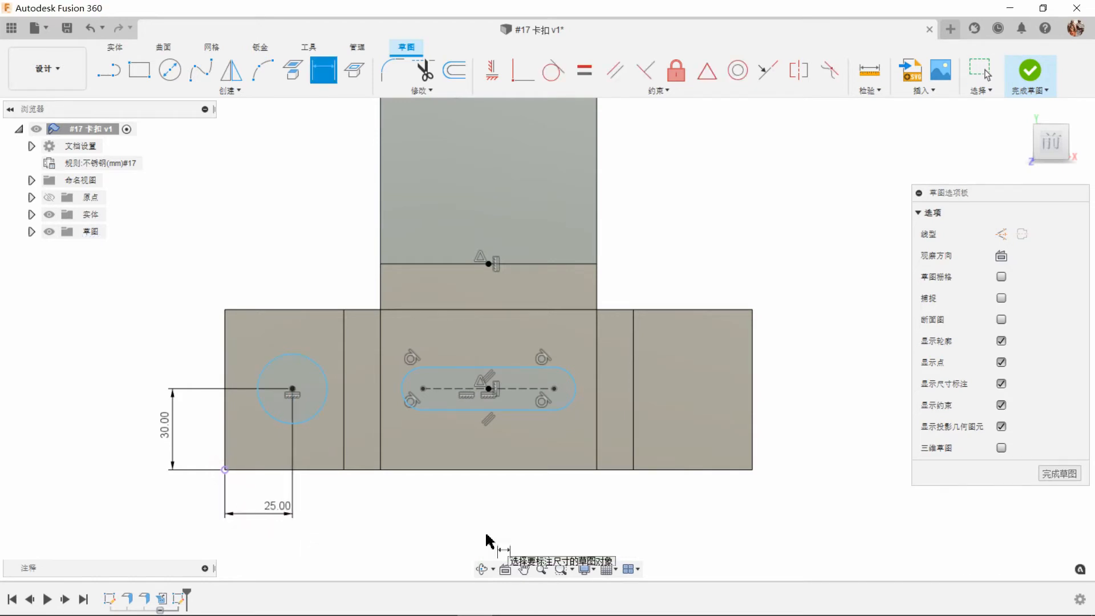
# Dimension the circle's diameter as 15 mm.
pyautogui.click(267, 364)
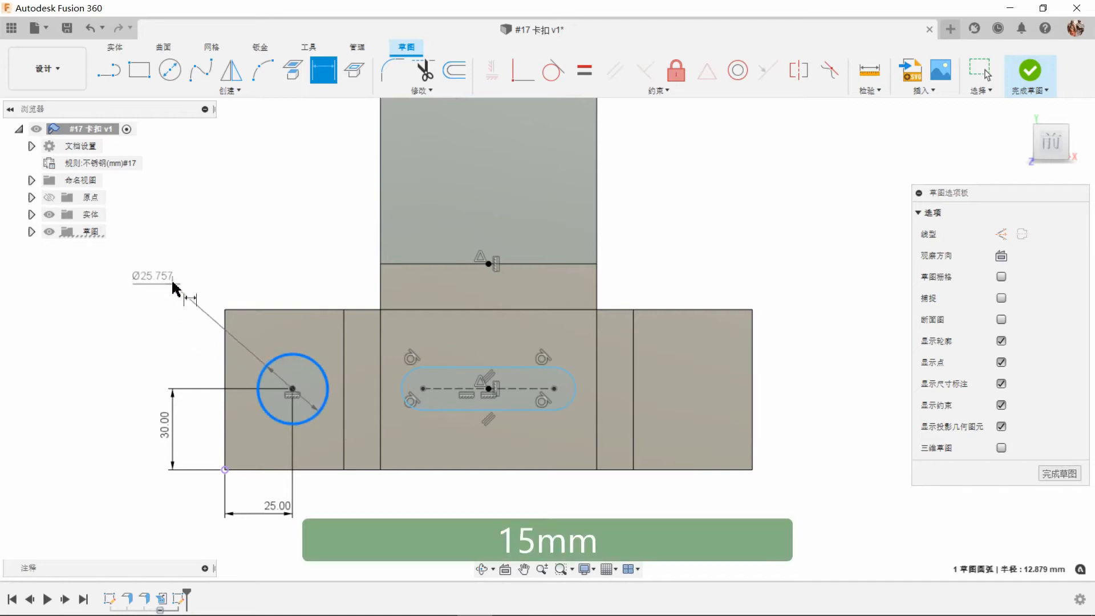
pyautogui.click(237, 232)
pyautogui.write('1')
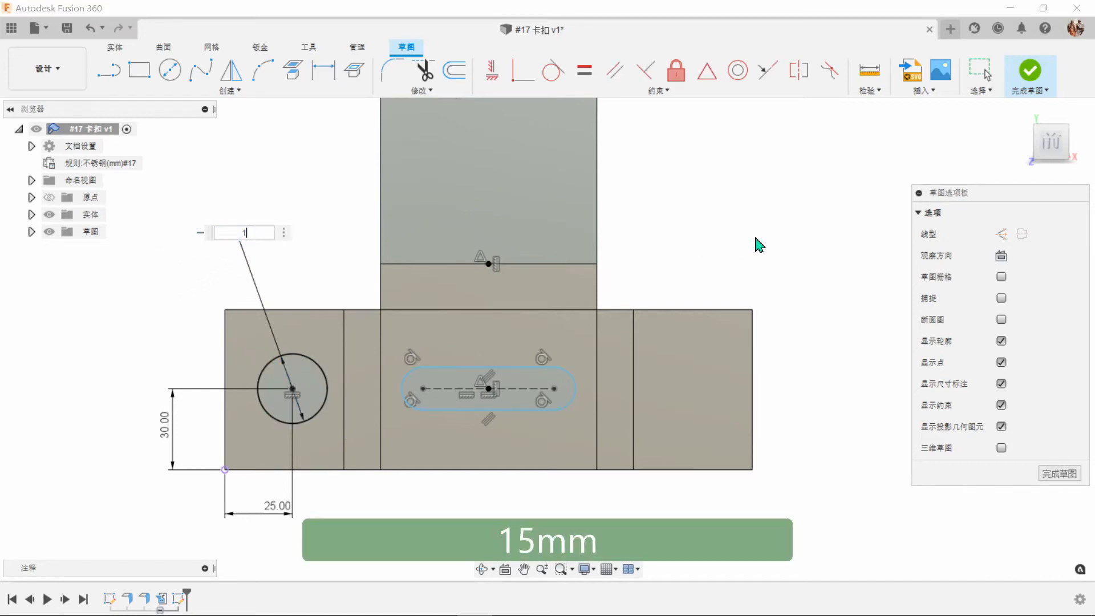
pyautogui.write('5')
pyautogui.press('Return')
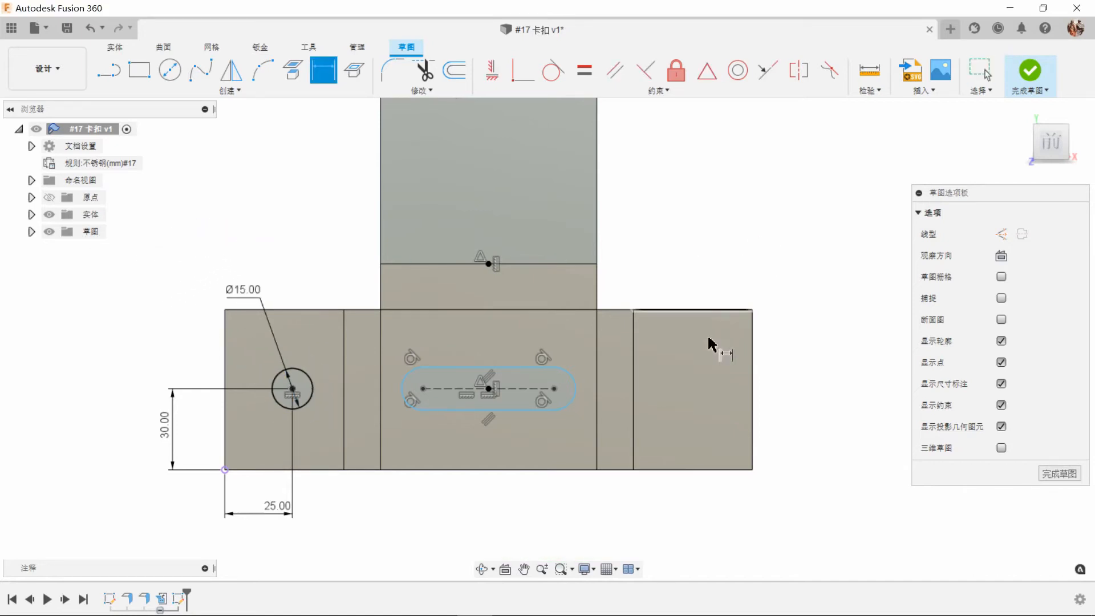
# Dimension the slot with 50 mm between its arc centers and a 7.5 mm end radius.
pyautogui.click(530, 392)
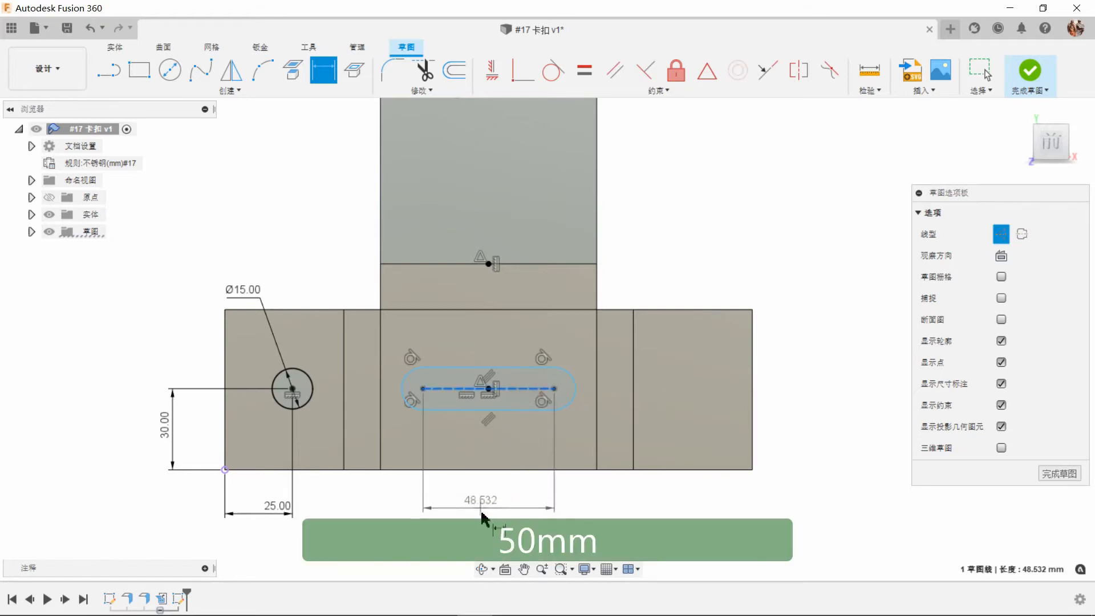
pyautogui.click(555, 522)
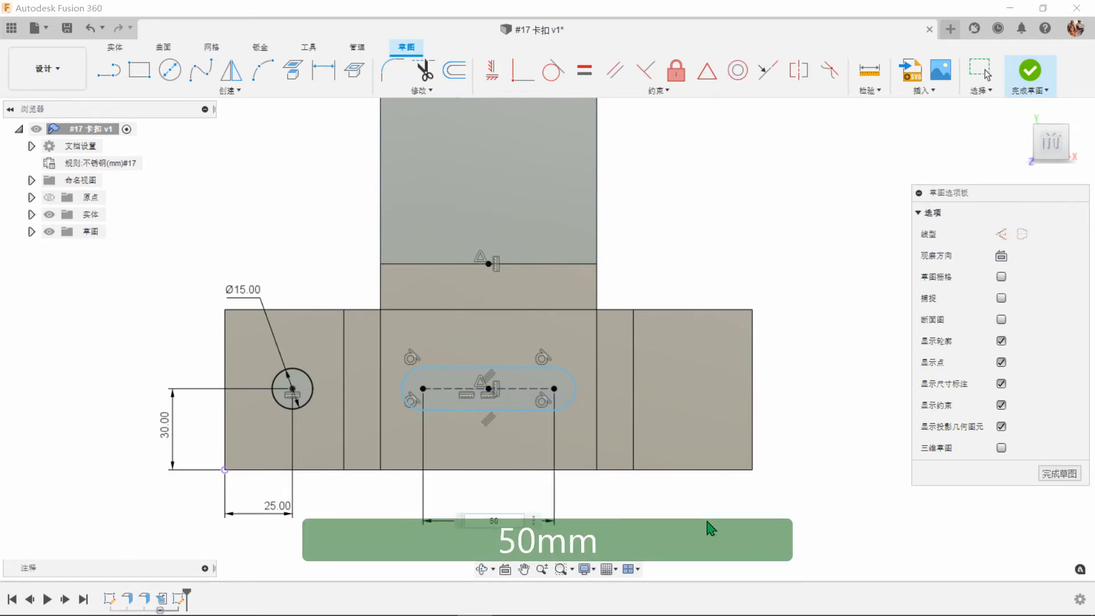
pyautogui.press('Return')
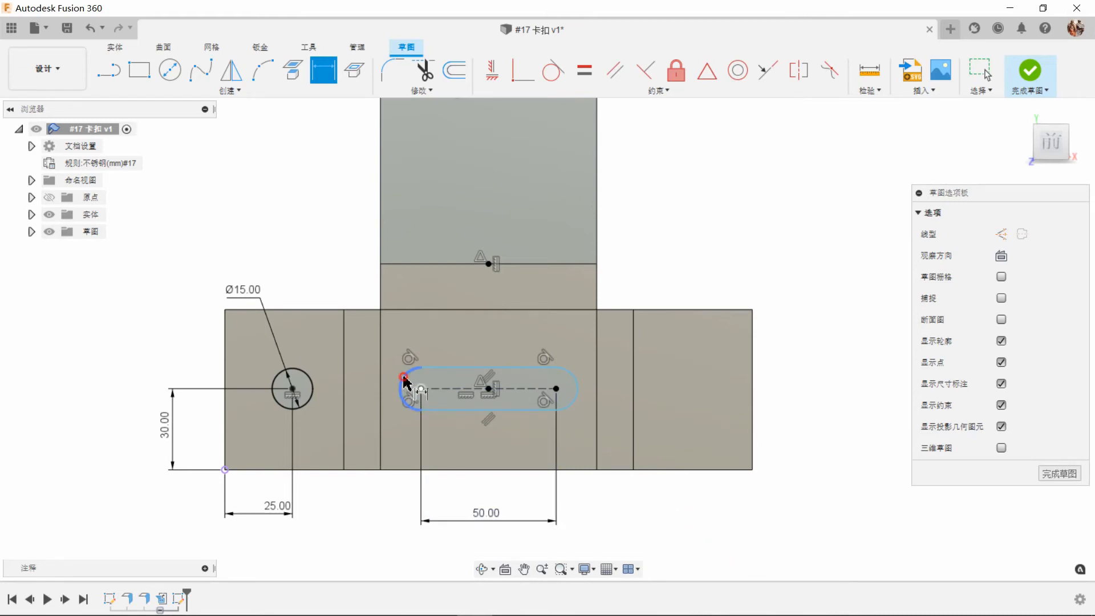
pyautogui.click(404, 381)
pyautogui.click(344, 274)
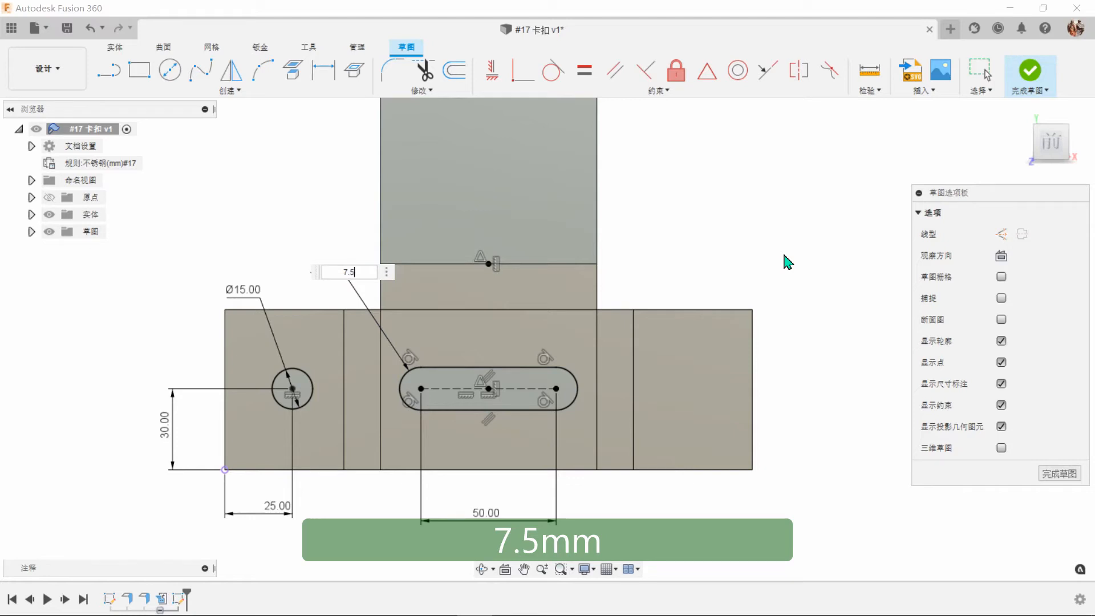
pyautogui.press('Return')
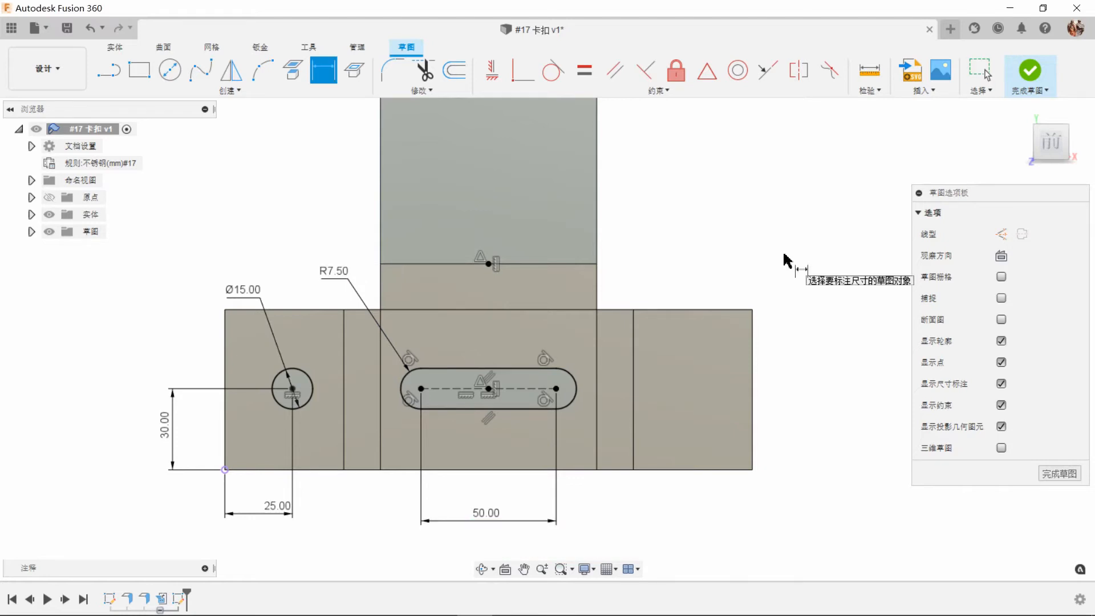
# Draw a short vertical line downward from the midpoint of the long face's lower edge, above the slot.
pyautogui.click(110, 75)
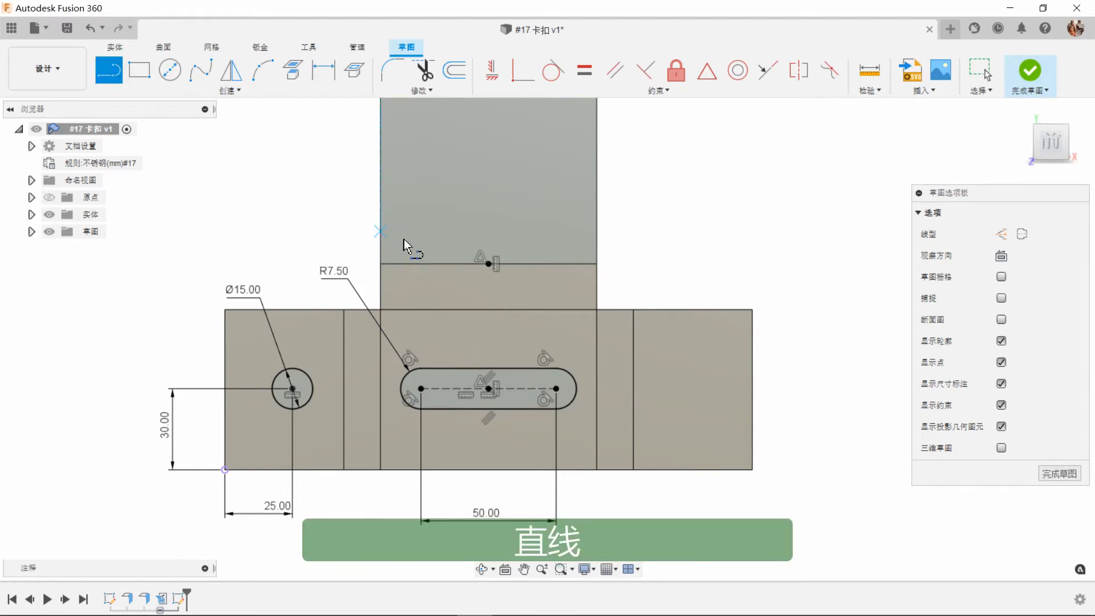
pyautogui.click(489, 263)
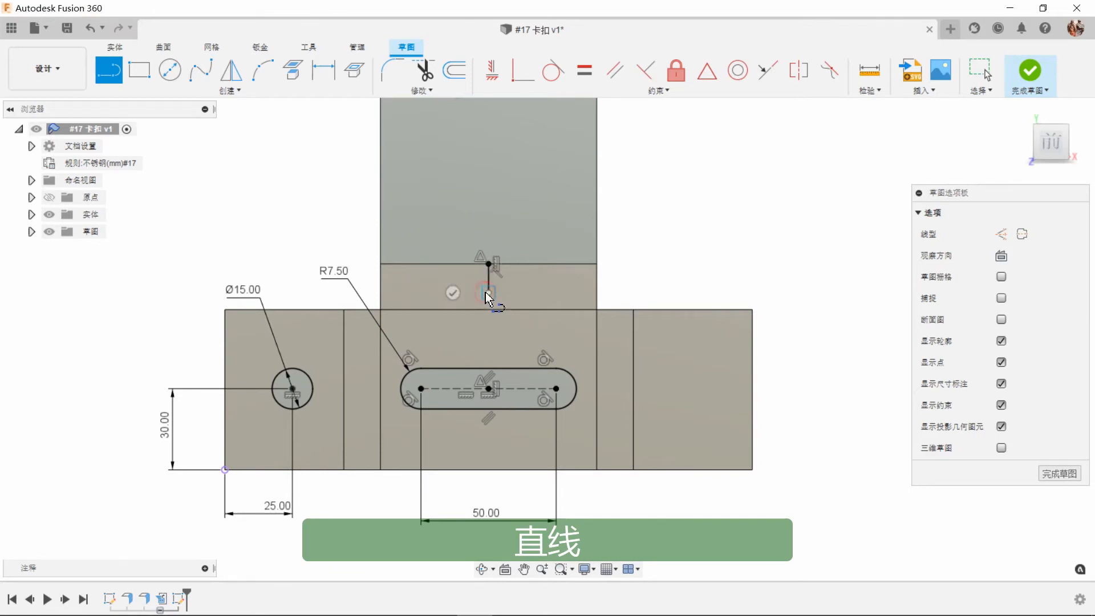
pyautogui.click(488, 293)
pyautogui.rightClick(653, 259)
pyautogui.click(710, 260)
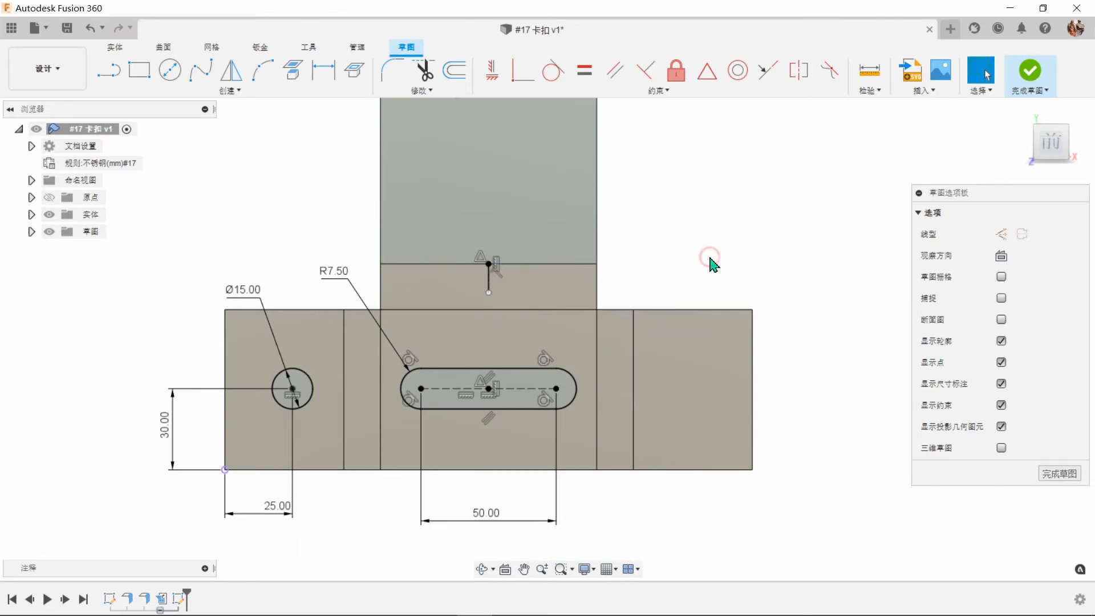
# Mirror the 15 mm circle about the short vertical line onto the right side flange.
pyautogui.click(231, 71)
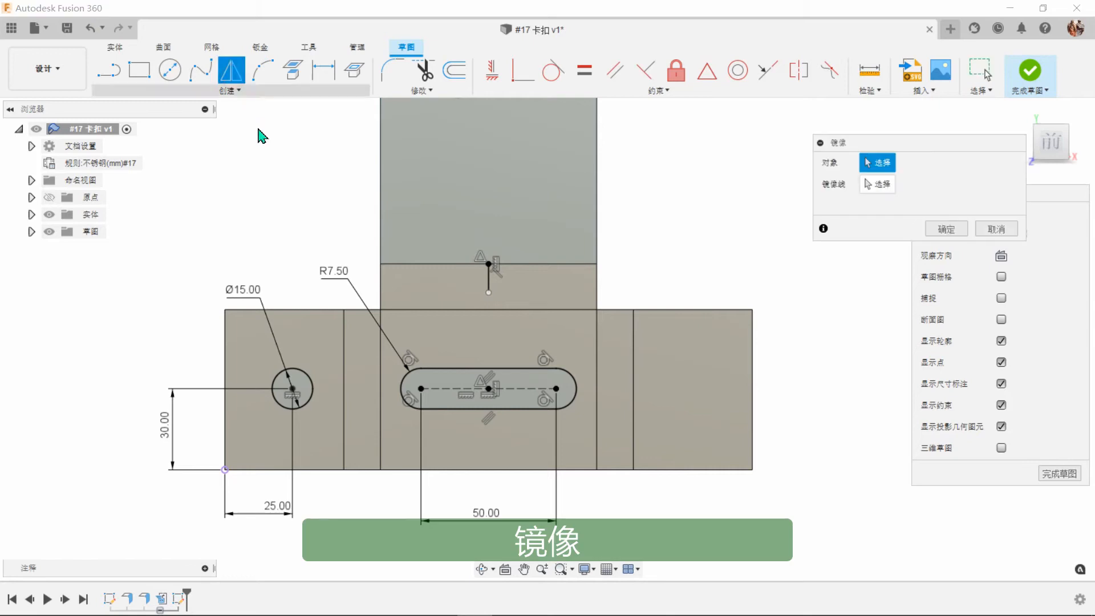
pyautogui.click(309, 378)
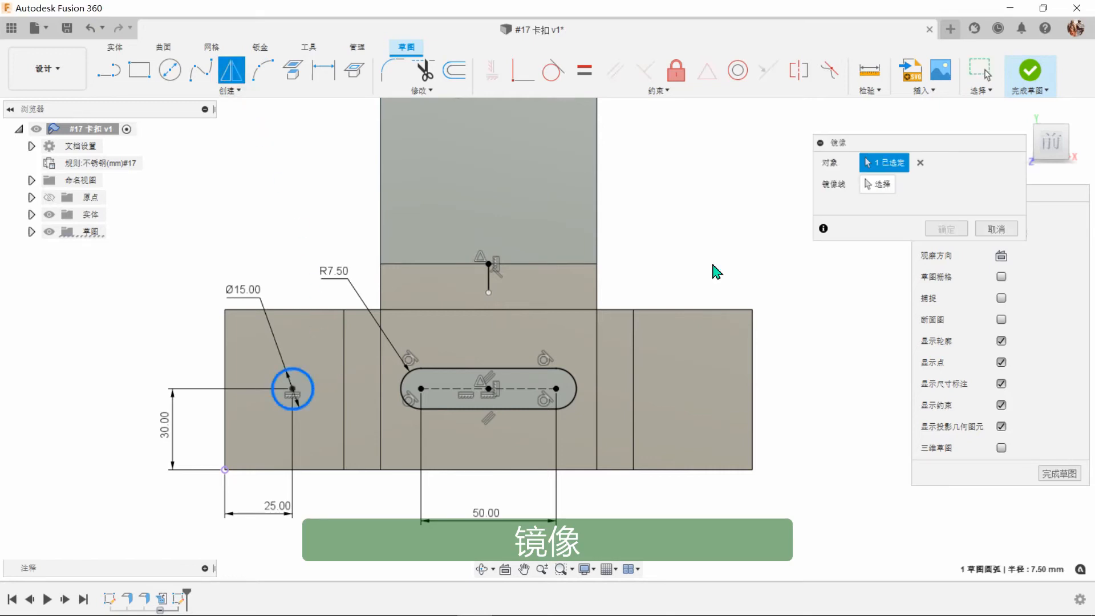
pyautogui.click(876, 185)
pyautogui.click(488, 283)
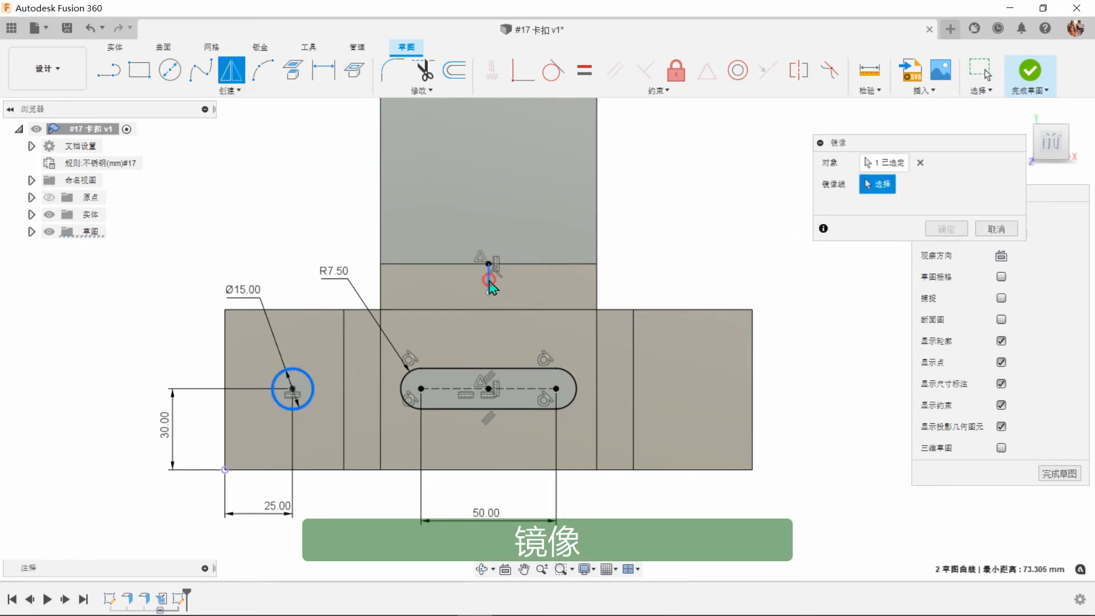
pyautogui.click(930, 230)
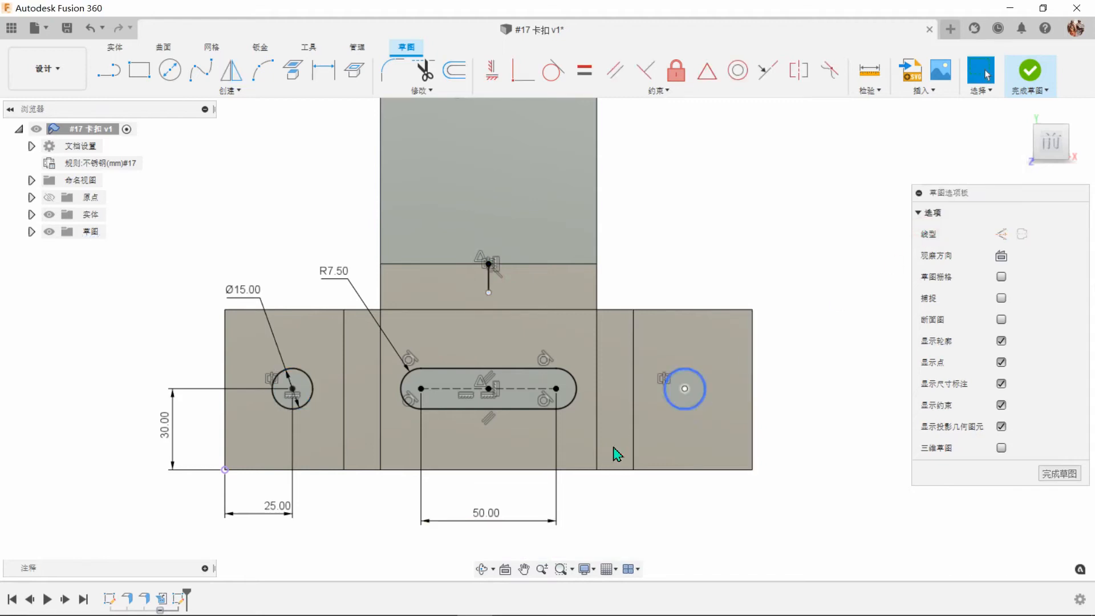
pyautogui.scroll(-10, 509, 511)
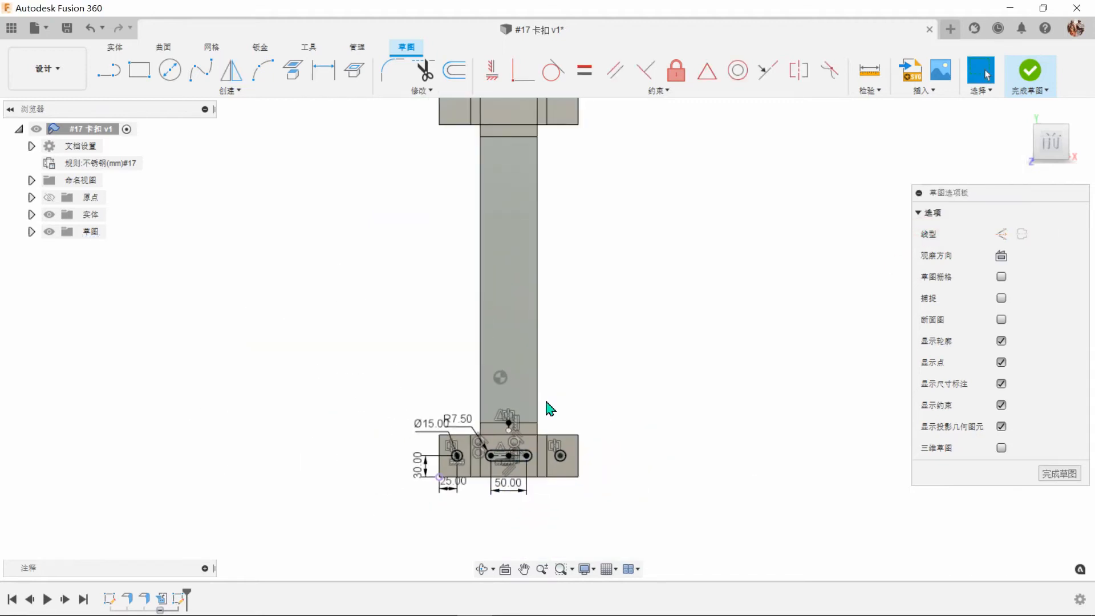
# Sketch a vertical center-point slot in the middle of the long face, with about 121 mm between its arc centers.
pyautogui.scroll(3, 577, 254)
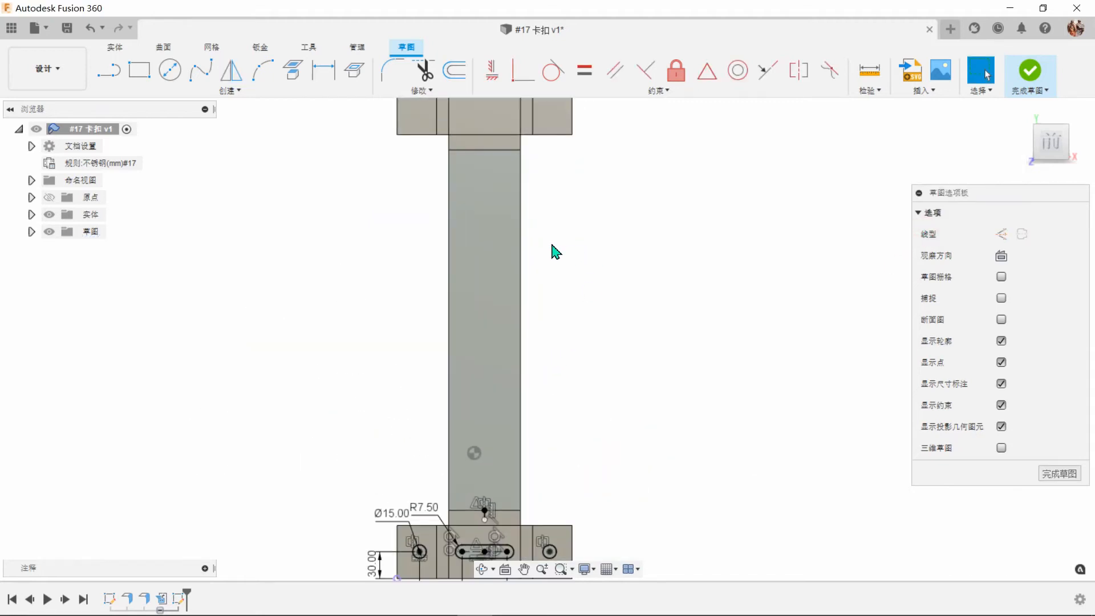
pyautogui.click(197, 91)
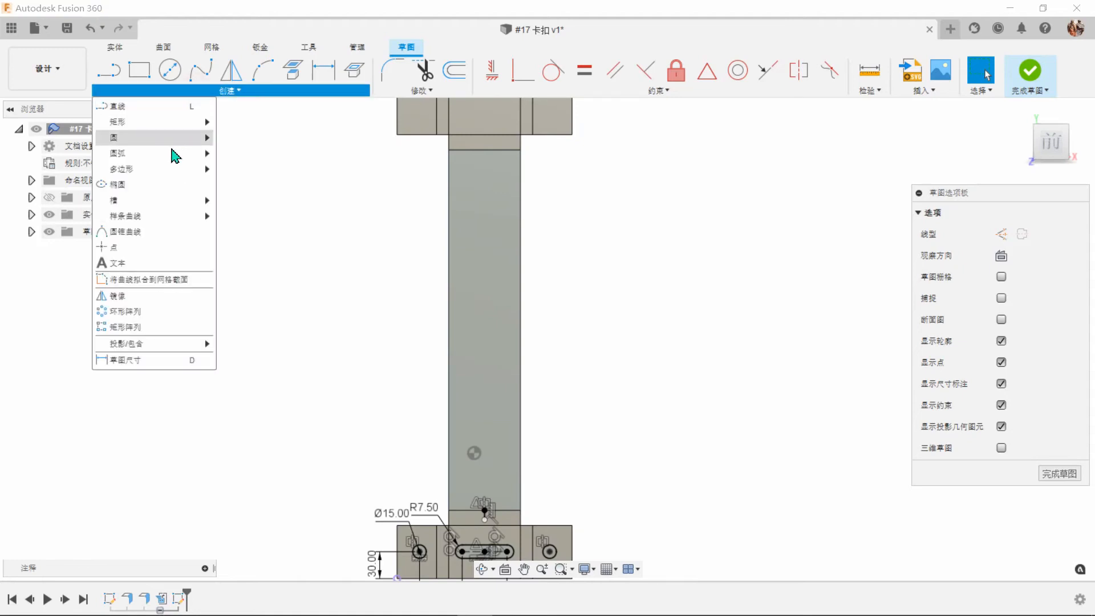
pyautogui.moveTo(147, 212)
pyautogui.click(245, 229)
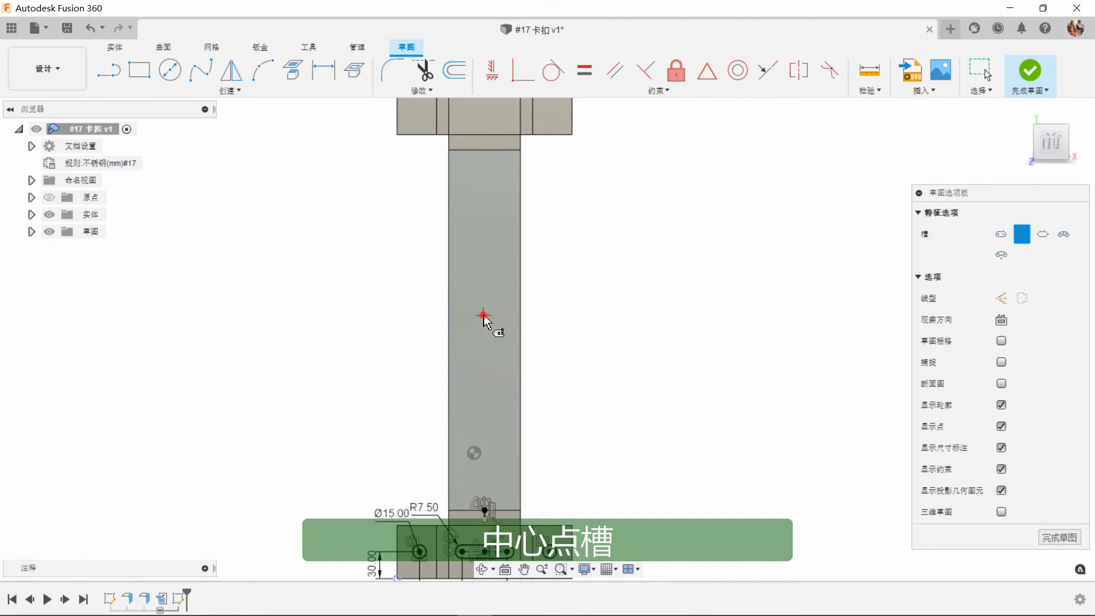
pyautogui.click(484, 315)
pyautogui.click(483, 369)
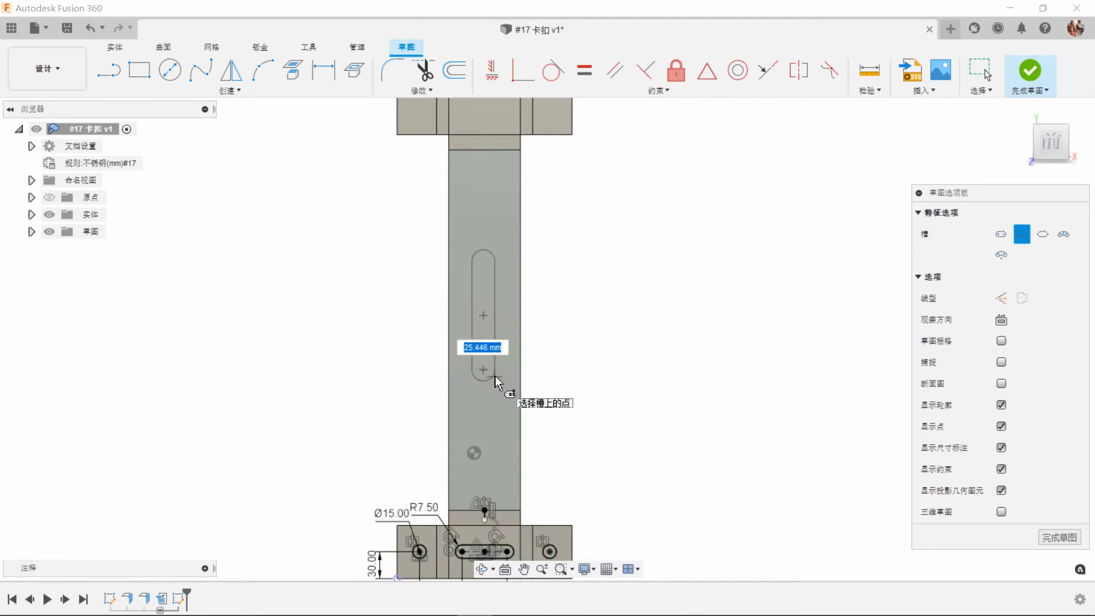
pyautogui.click(496, 380)
pyautogui.rightClick(638, 340)
pyautogui.click(674, 344)
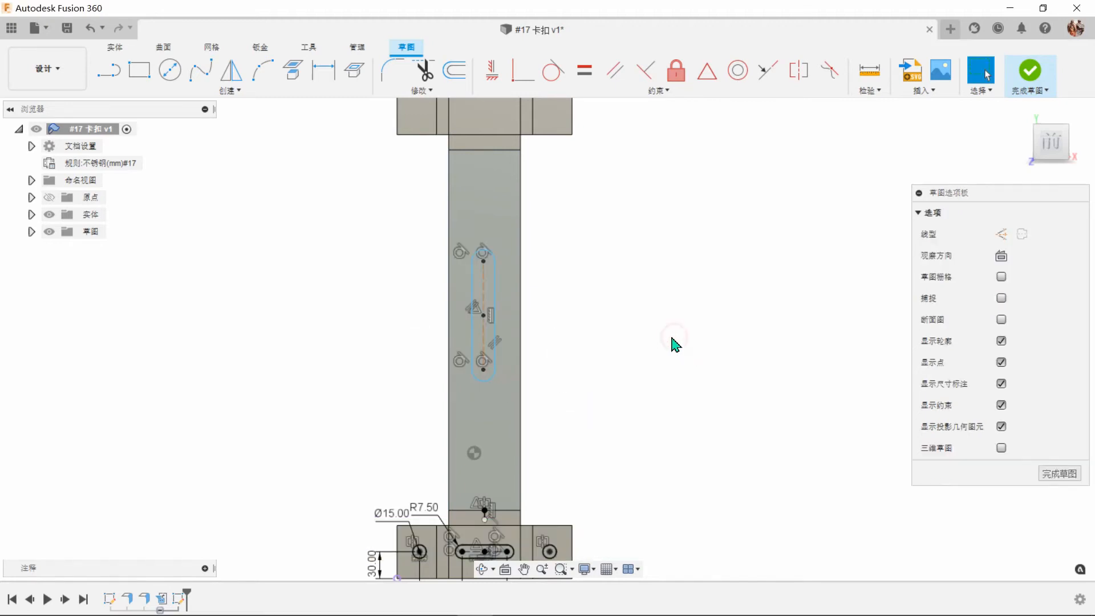
# Draw a horizontal line outward from the midpoint of the long face's right edge.
pyautogui.click(108, 70)
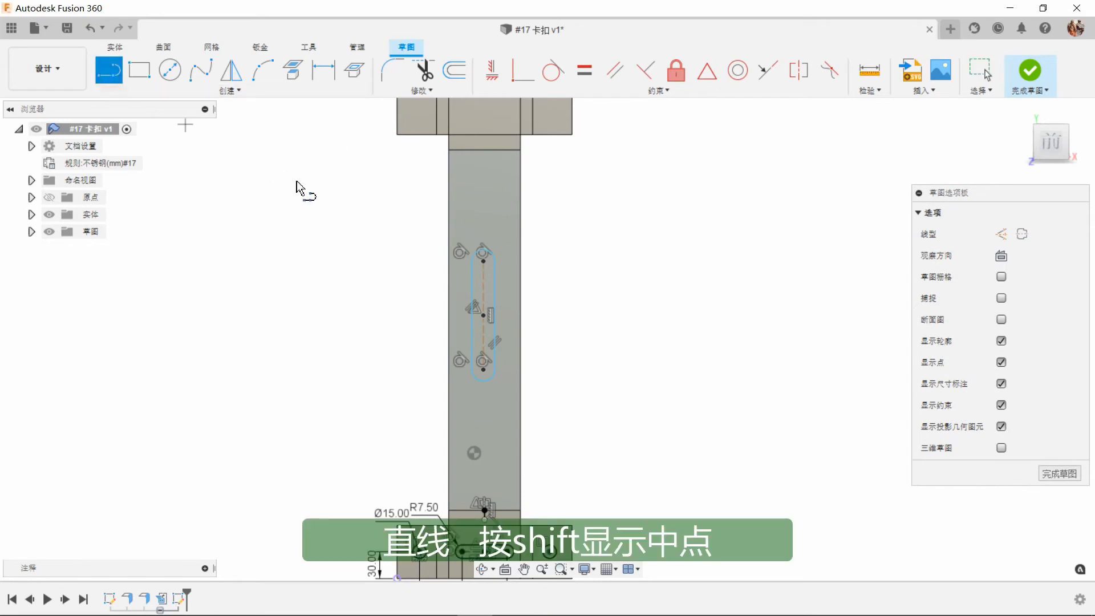
pyautogui.click(521, 330)
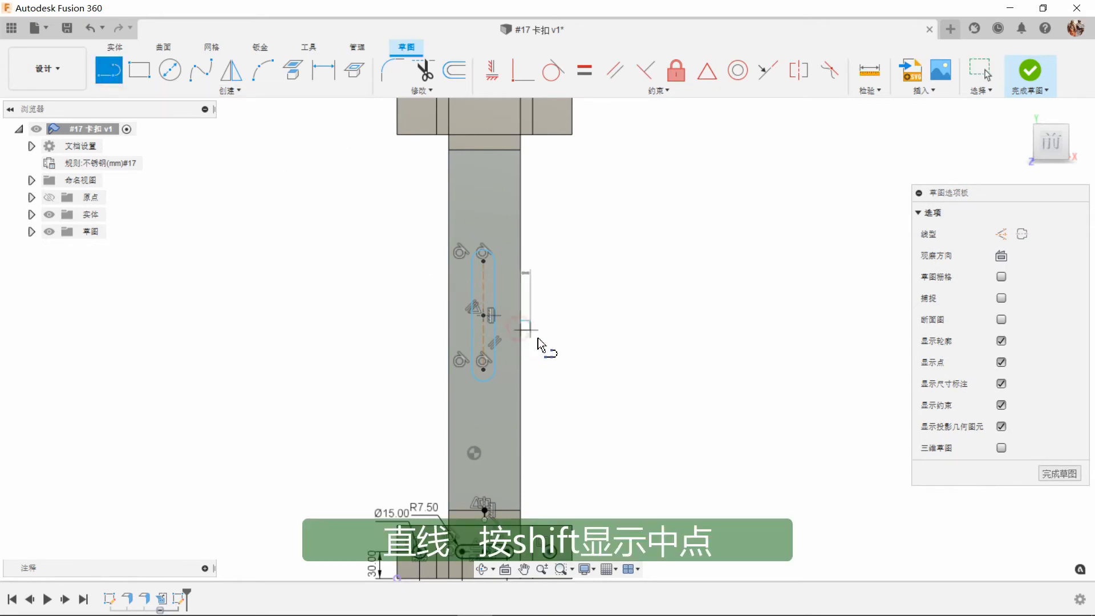
pyautogui.rightClick(600, 370)
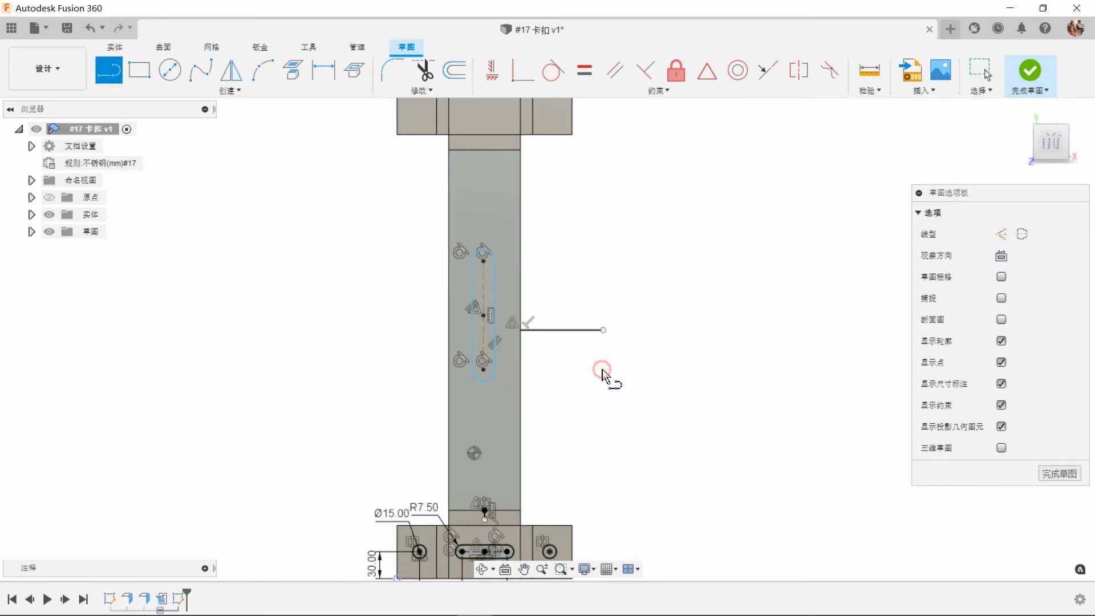
pyautogui.click(633, 368)
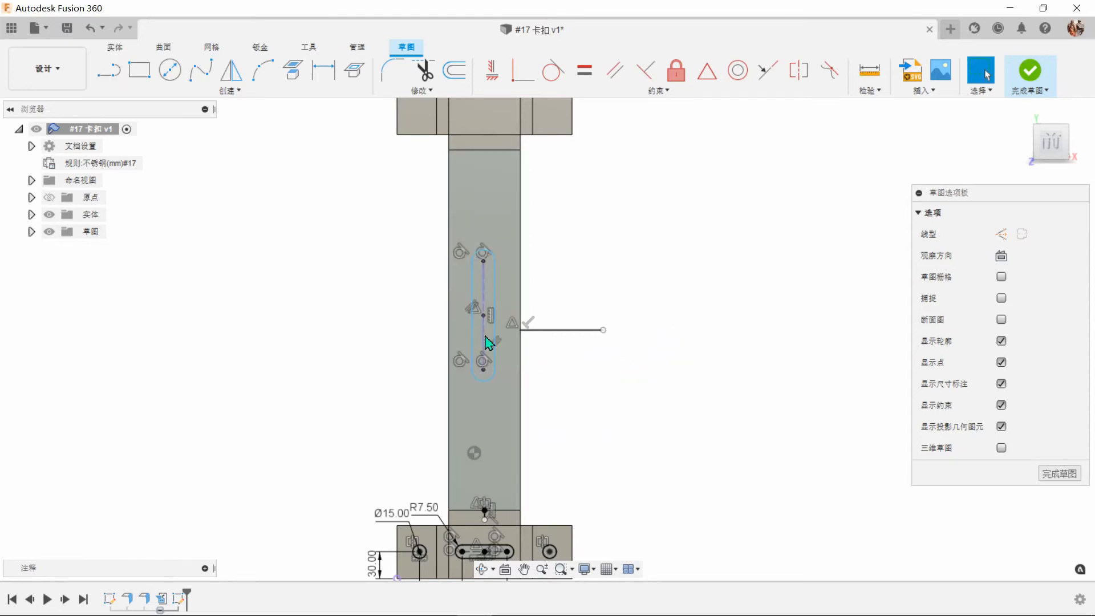
# Constrain the vertical slot's center horizontally to the midpoint of the long face's right edge and vertically to the midpoint of its lower edge.
pyautogui.moveTo(484, 317); pyautogui.dragTo(484, 331)
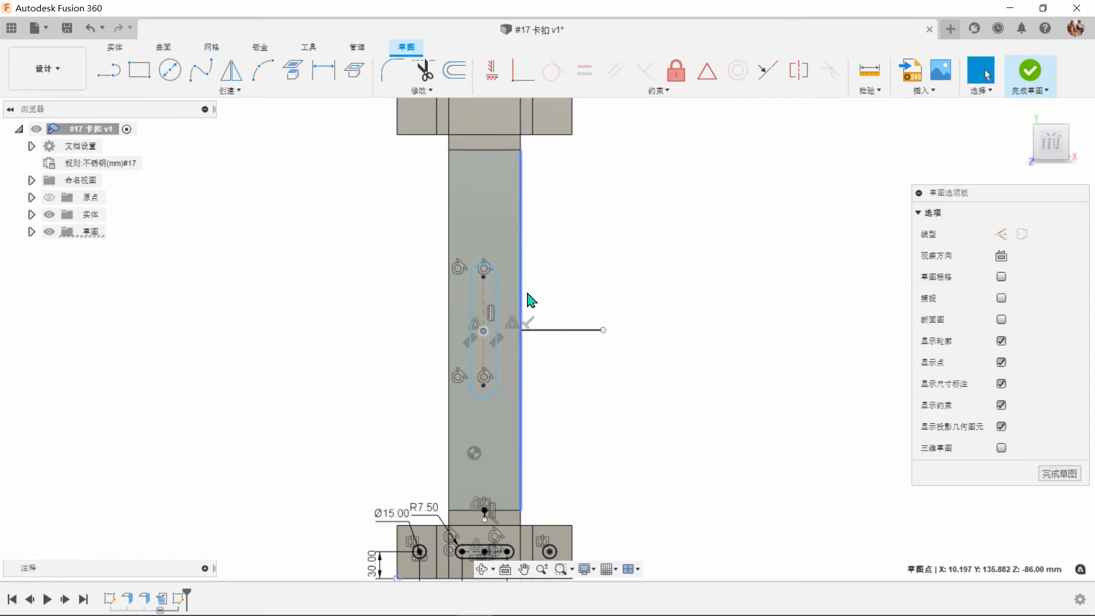
pyautogui.click(490, 83)
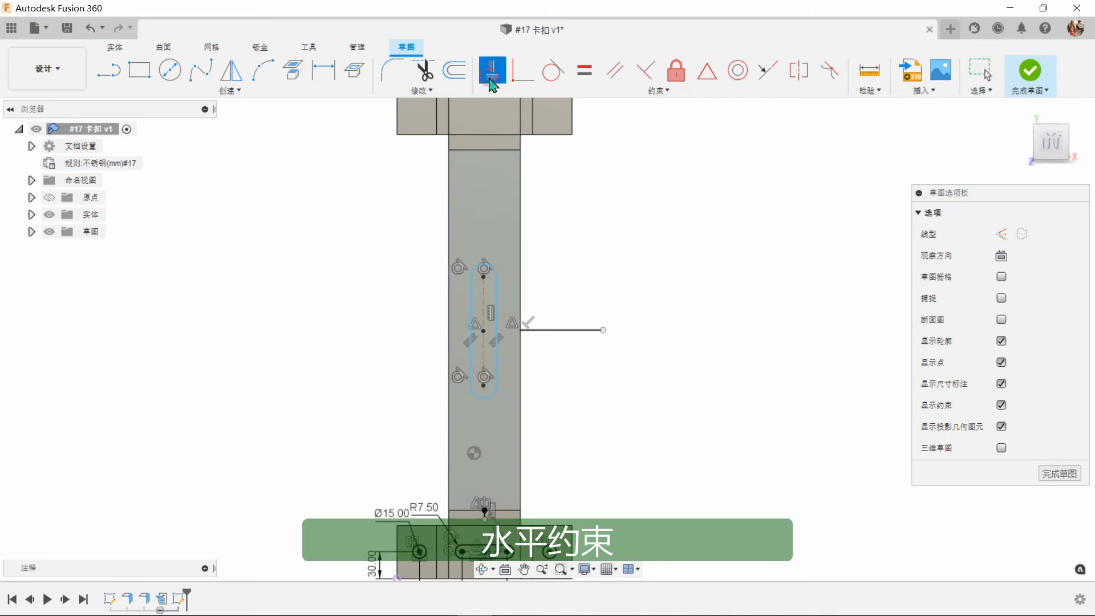
pyautogui.click(483, 330)
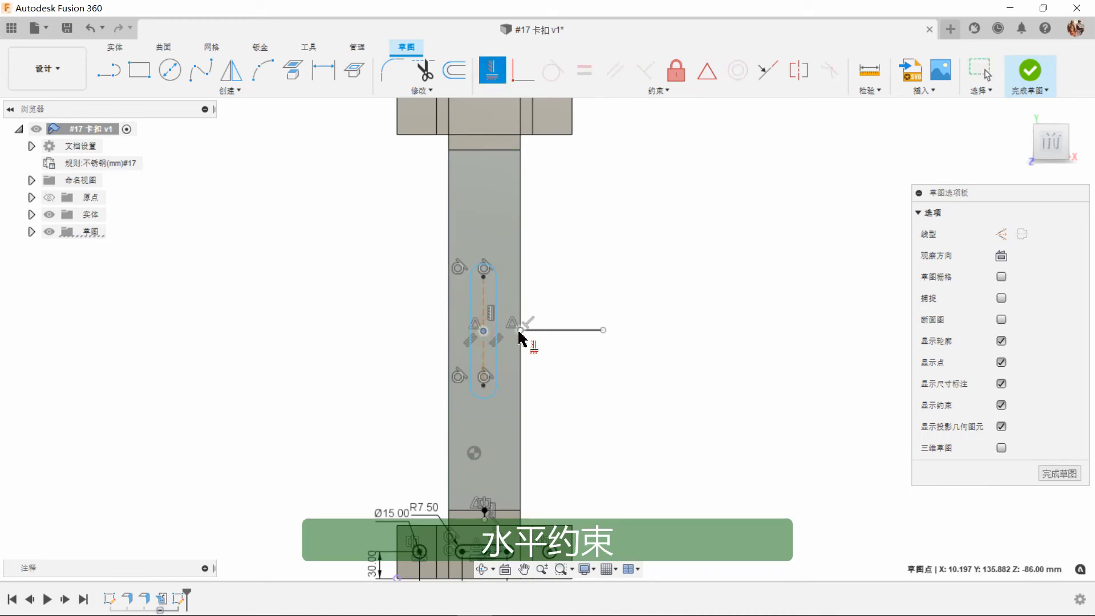
pyautogui.click(519, 330)
pyautogui.click(483, 330)
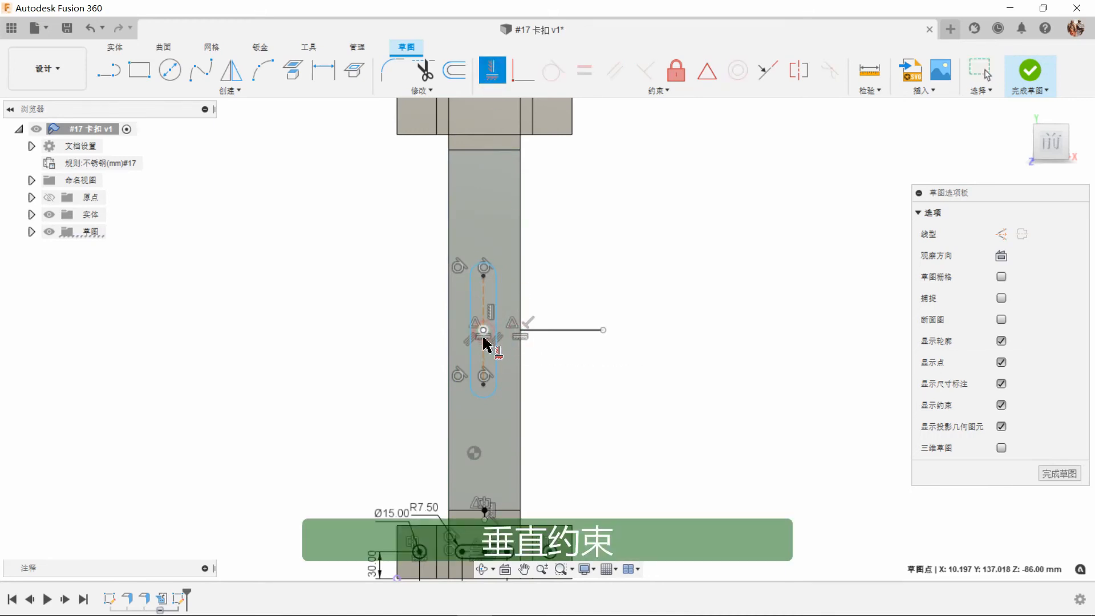
pyautogui.click(485, 509)
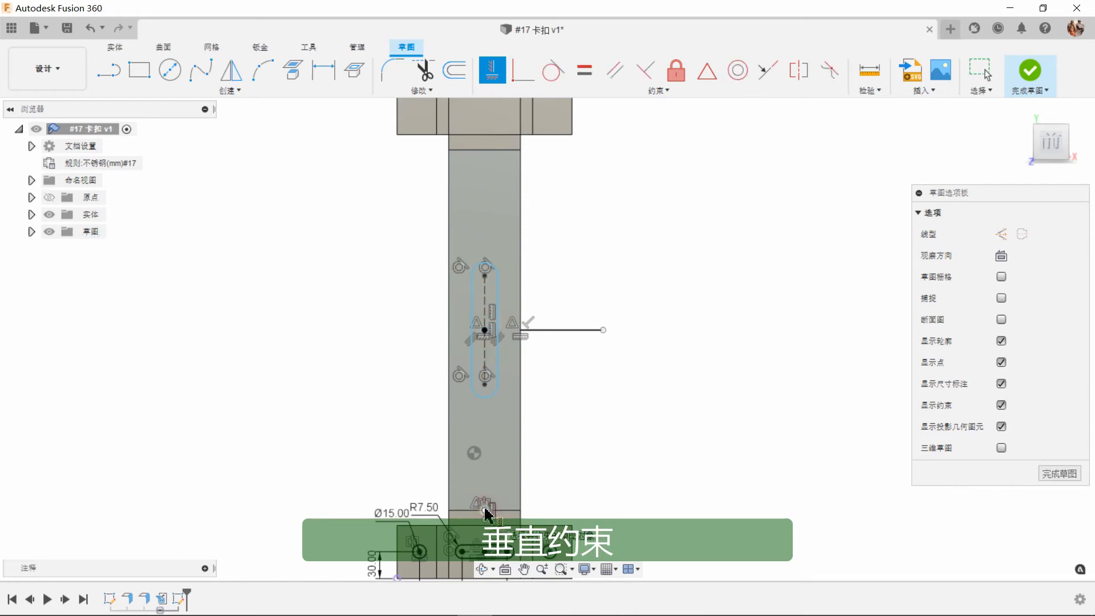
pyautogui.rightClick(598, 407)
pyautogui.click(637, 410)
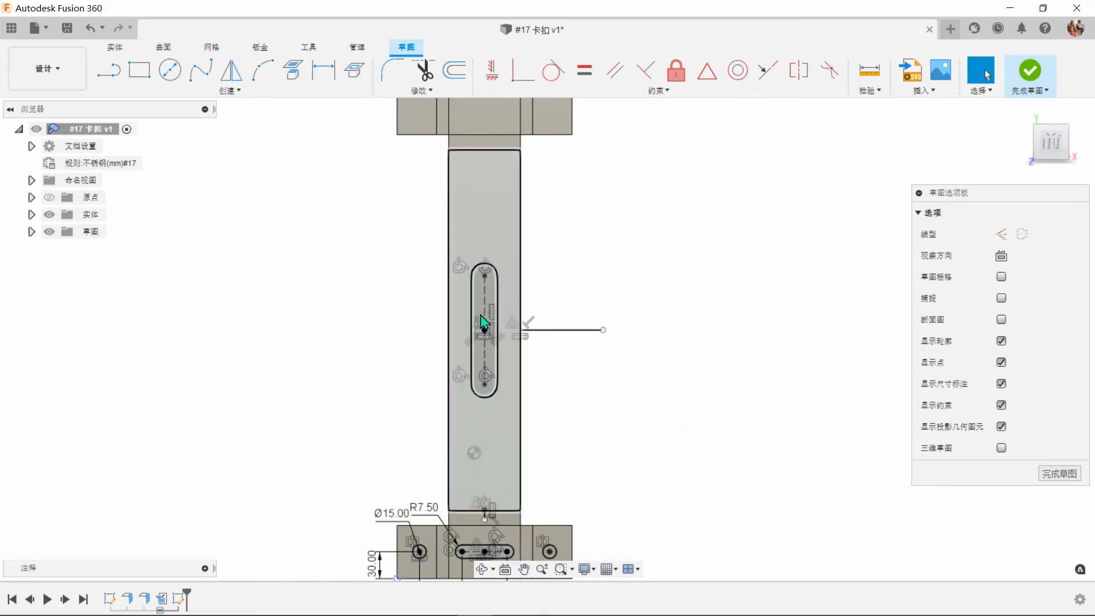
# Dimension the vertical slot with 100 mm between its arc centers and a 10 mm end radius.
pyautogui.scroll(5, 485, 328)
pyautogui.scroll(1, 492, 366)
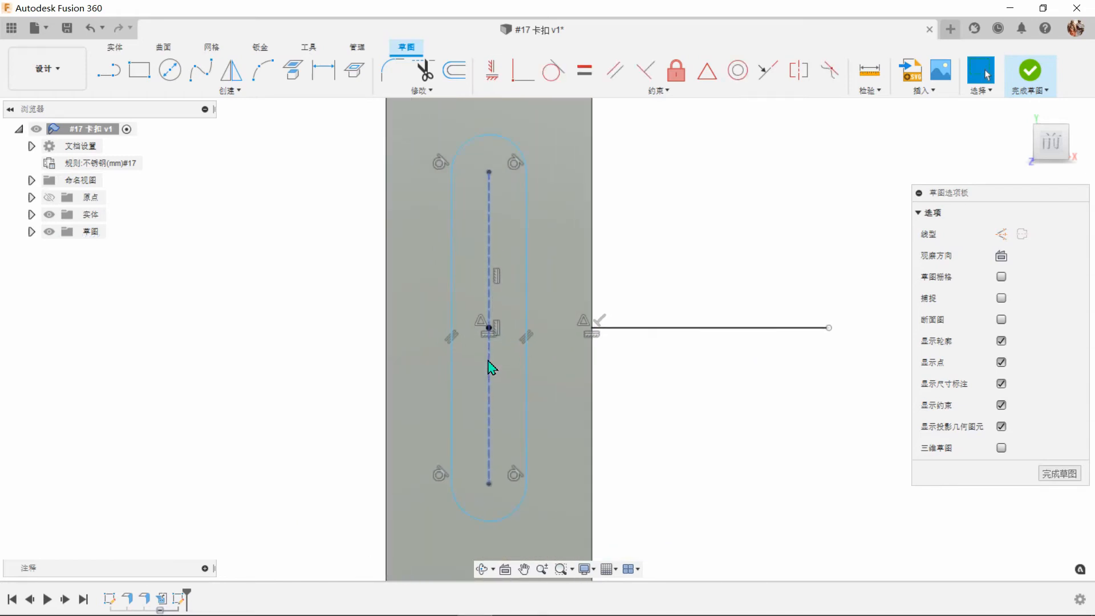
pyautogui.click(323, 70)
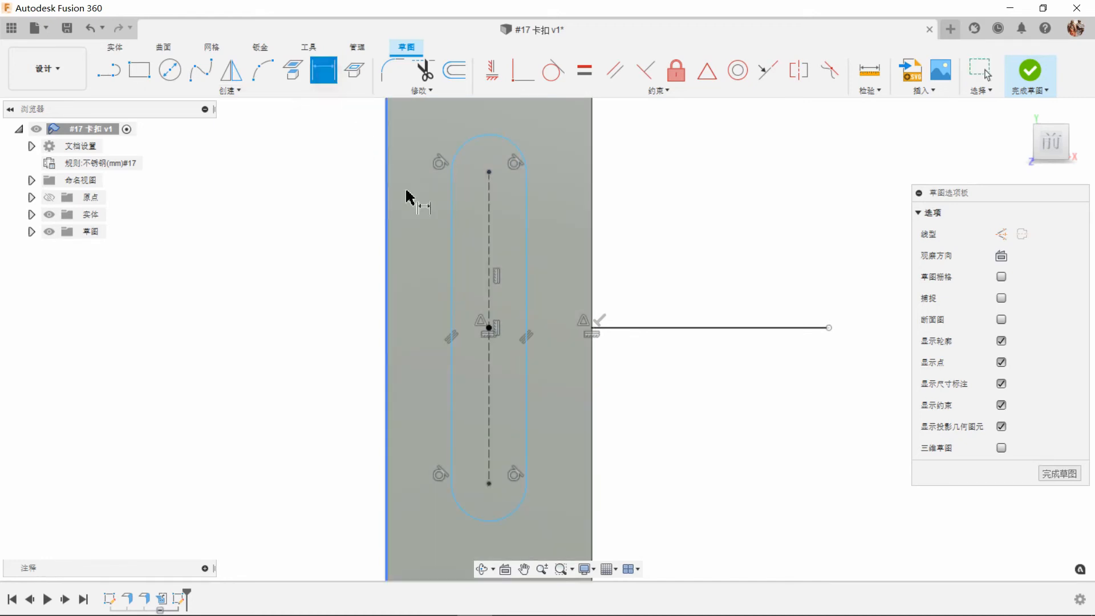
pyautogui.click(489, 311)
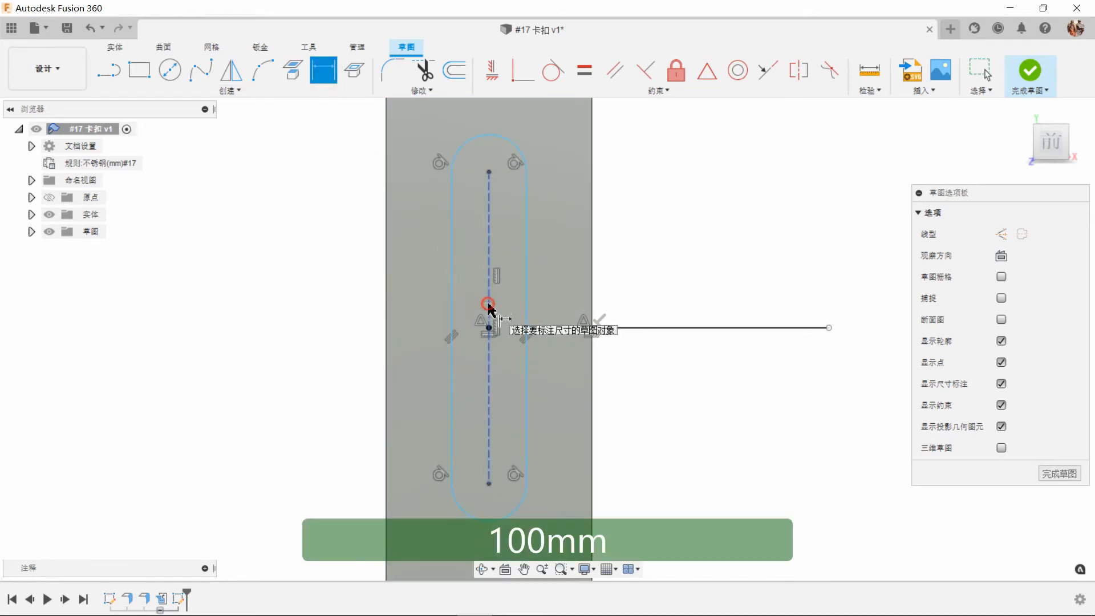
pyautogui.click(279, 331)
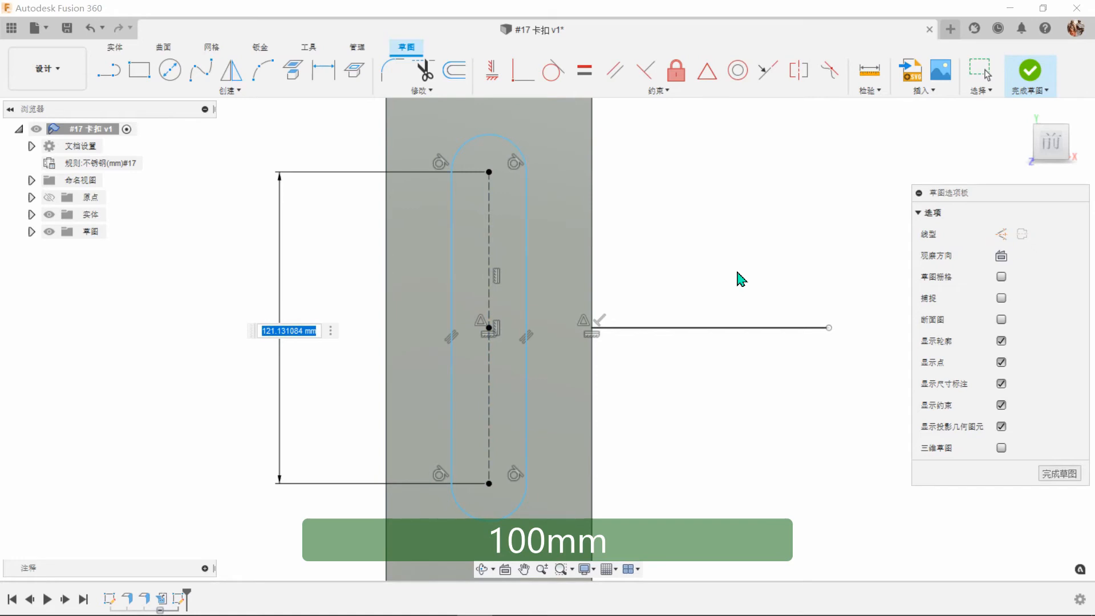
pyautogui.write('100')
pyautogui.press('Return')
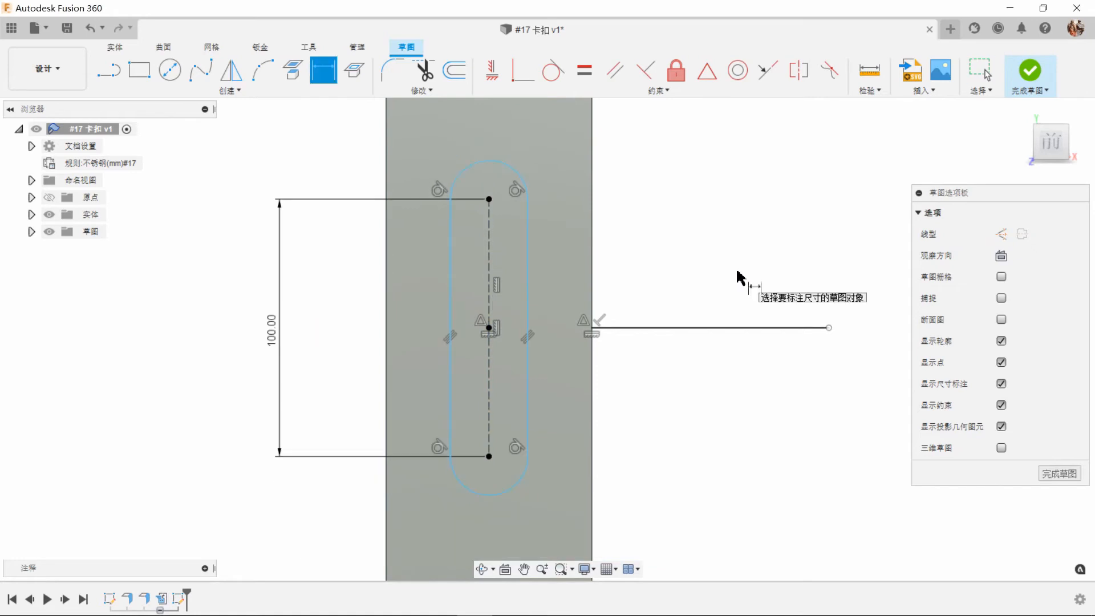
pyautogui.click(462, 178)
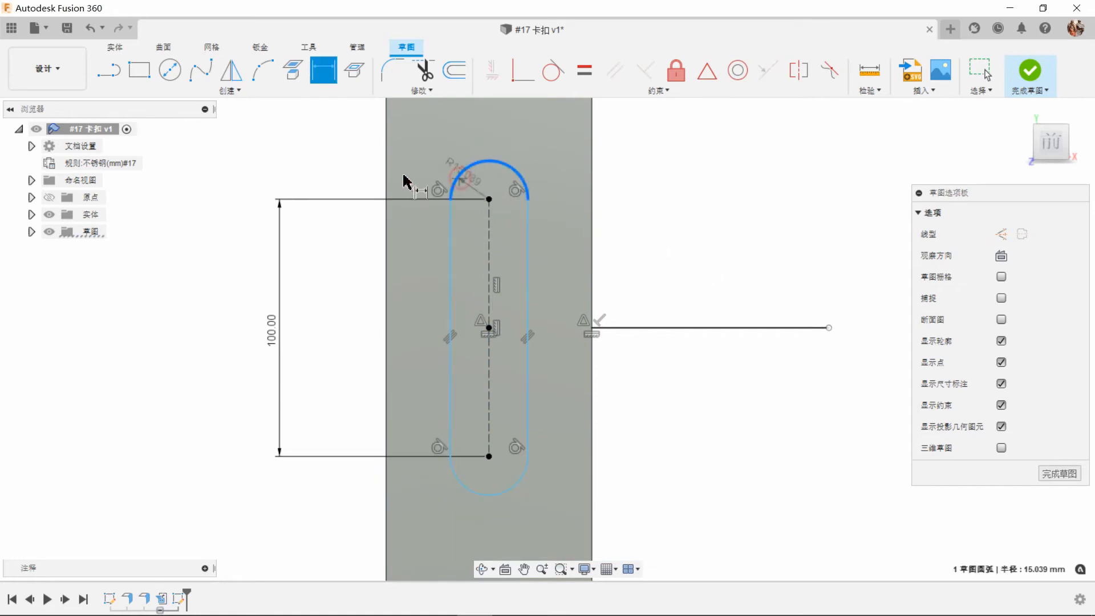
pyautogui.click(349, 170)
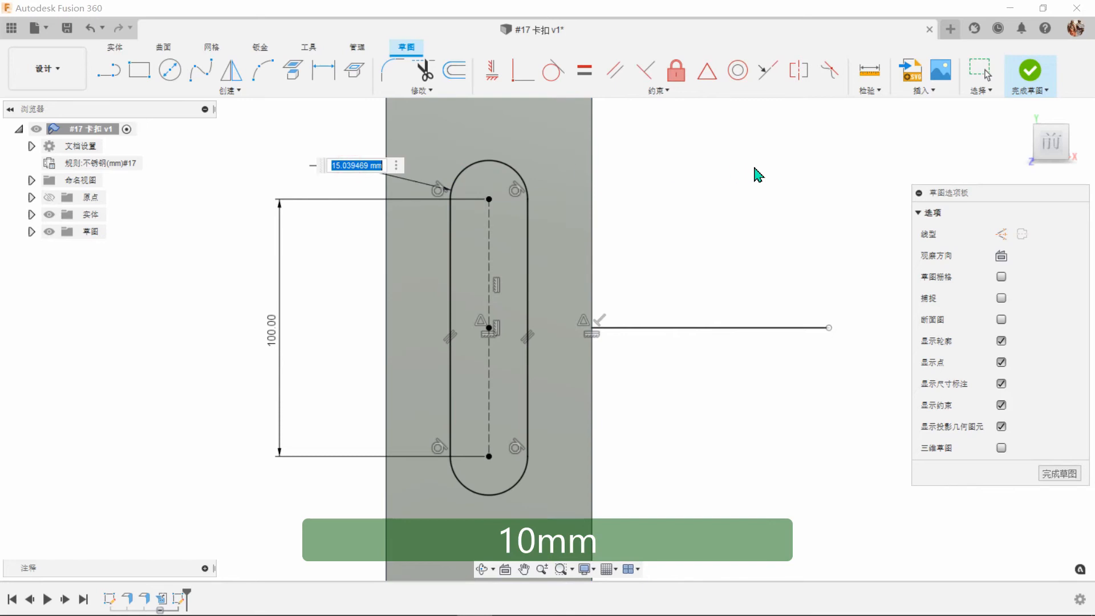
pyautogui.write('10')
pyautogui.press('Return')
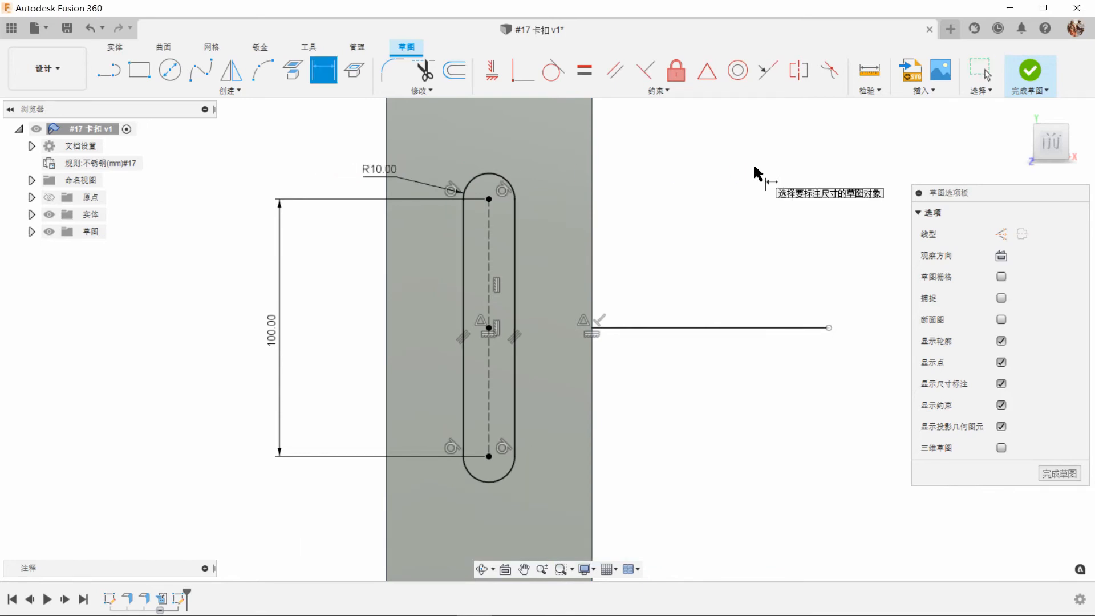
# Sketch a horizontal center-point slot on the vertical slot's center, with about 47 mm between its arc centers.
pyautogui.click(234, 91)
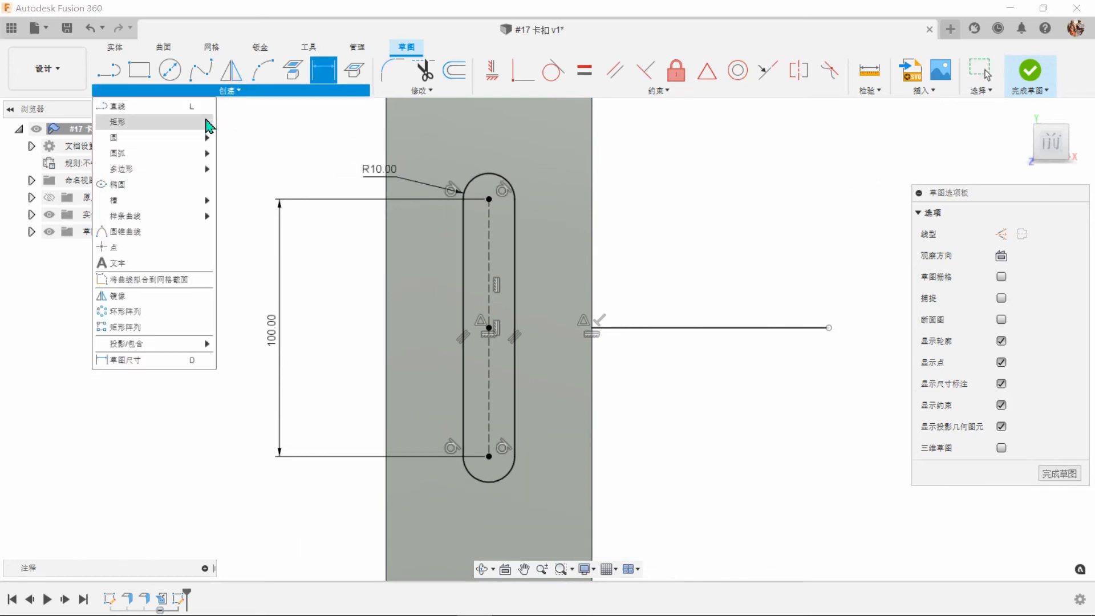
pyautogui.moveTo(156, 200)
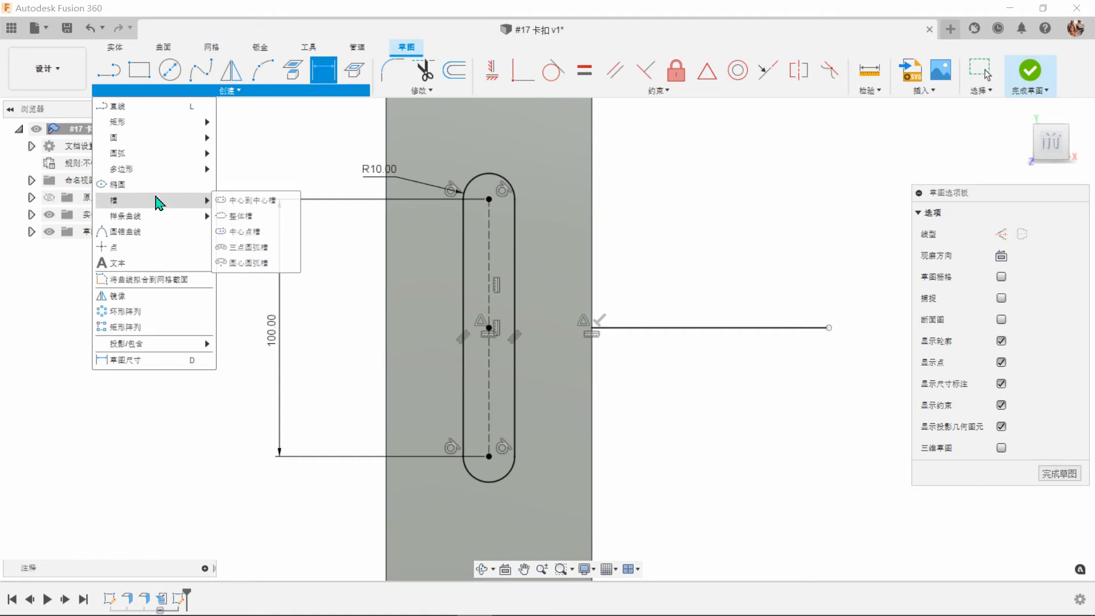
pyautogui.click(242, 231)
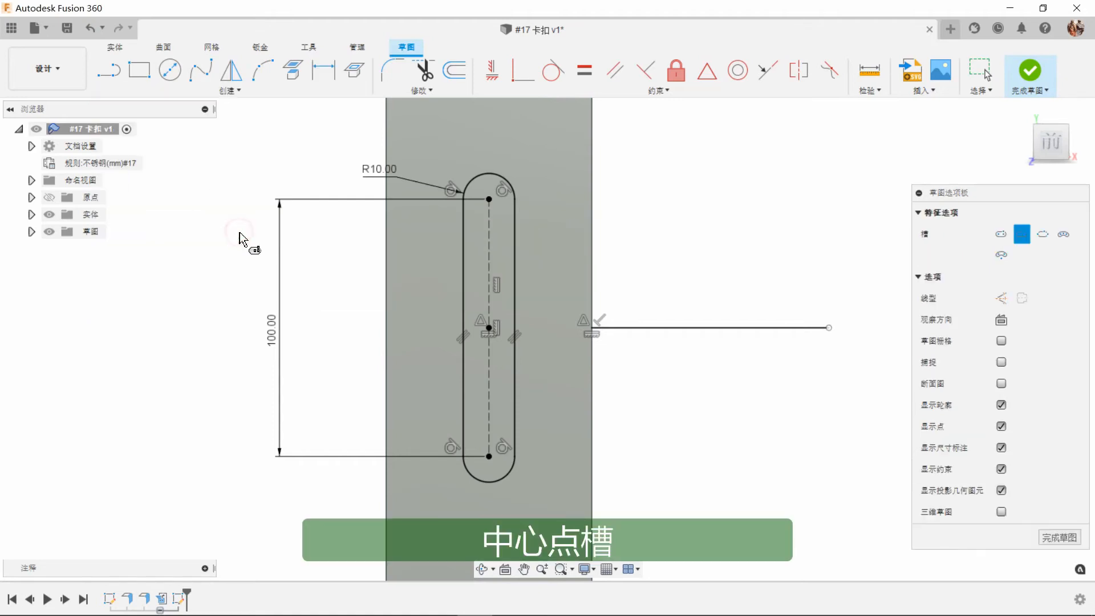
pyautogui.click(490, 331)
pyautogui.click(550, 330)
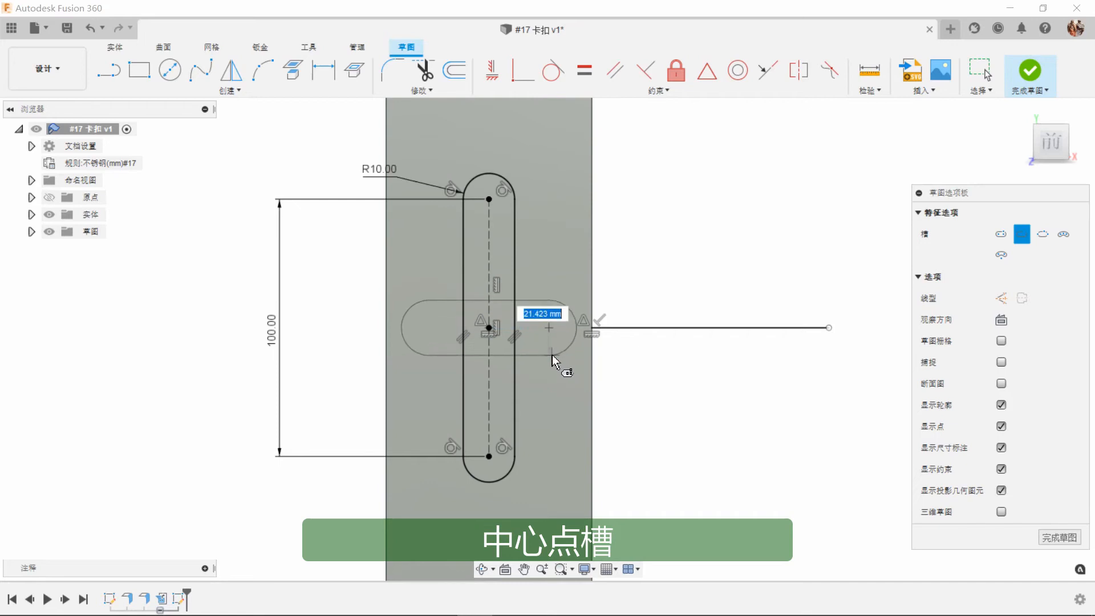
pyautogui.click(552, 361)
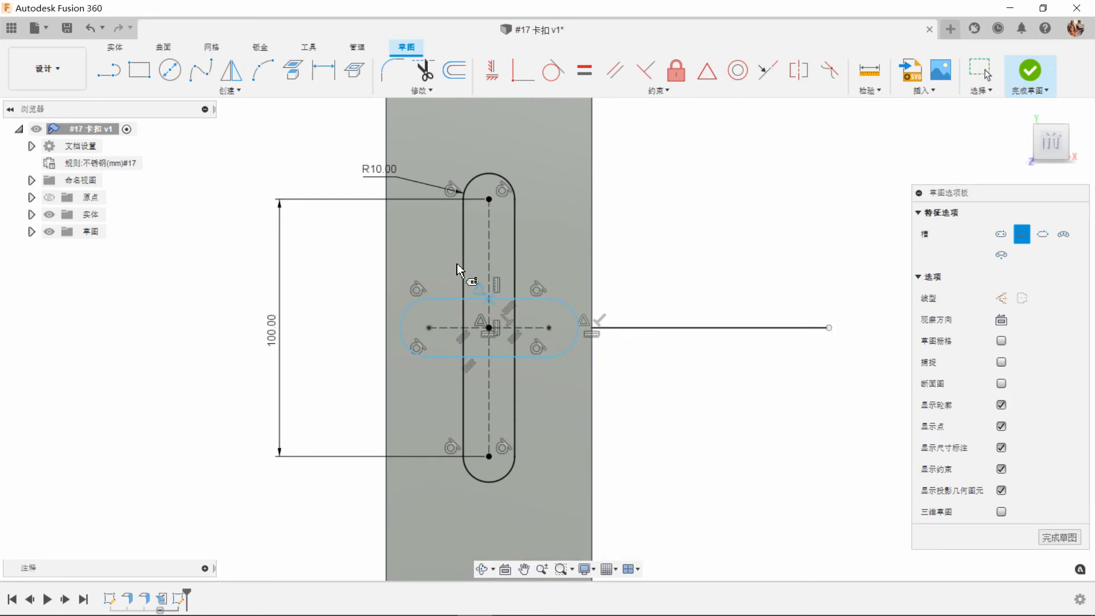
# Dimension the horizontal slot with 40 mm between its arc centers and a 6.25 mm end radius.
pyautogui.click(324, 70)
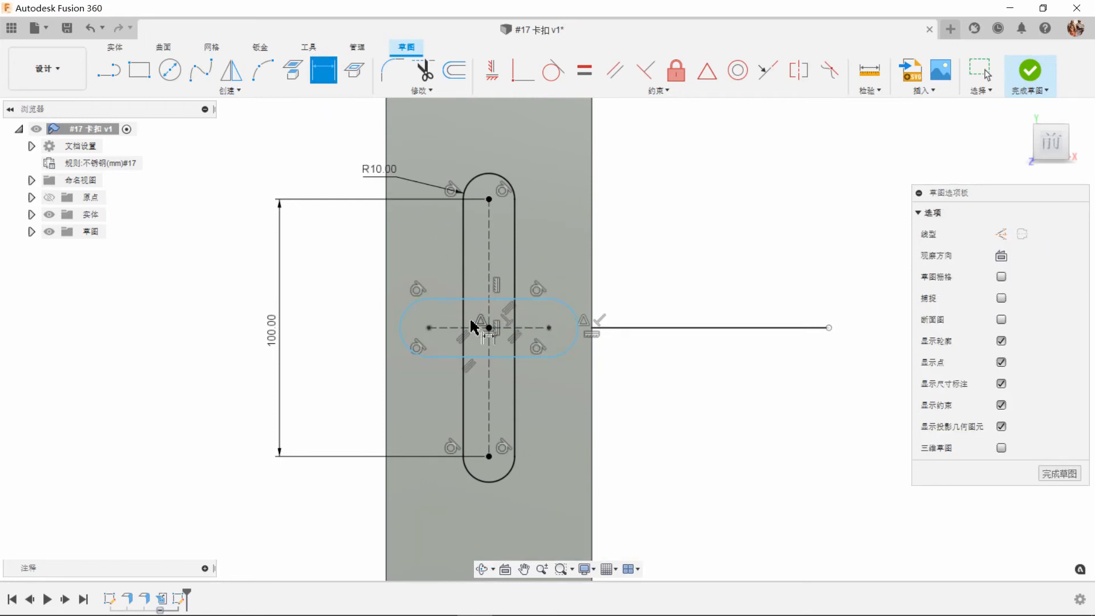
pyautogui.click(448, 328)
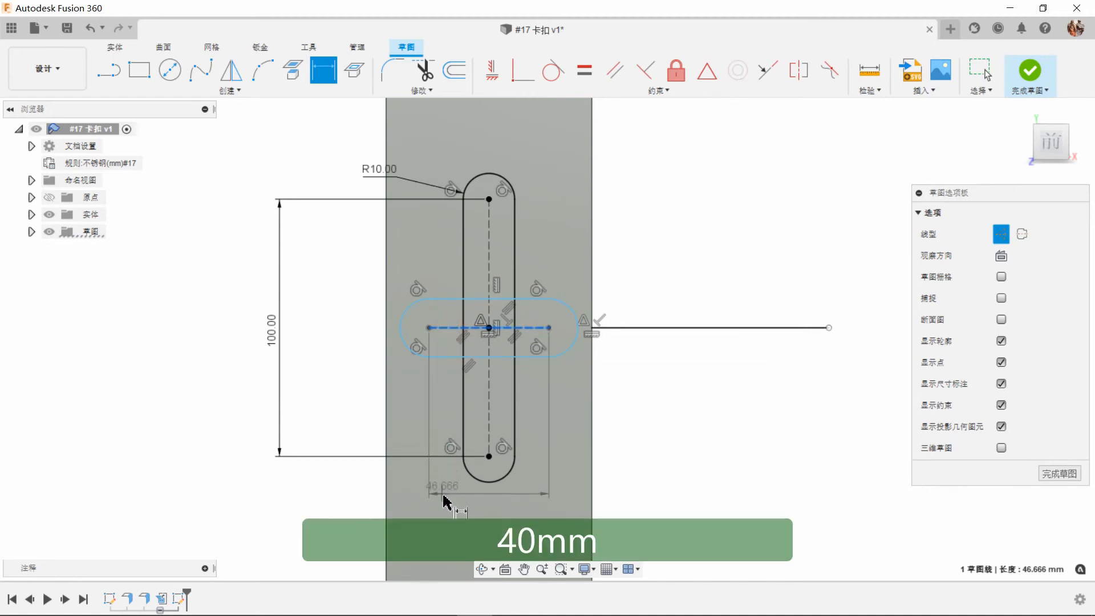
pyautogui.click(445, 503)
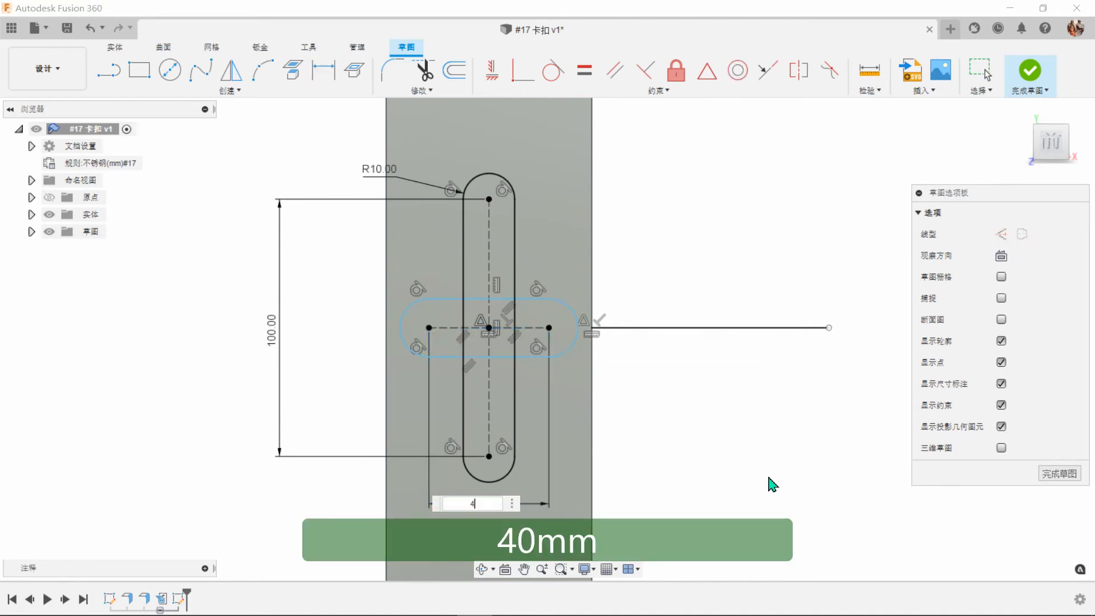
pyautogui.press('Return')
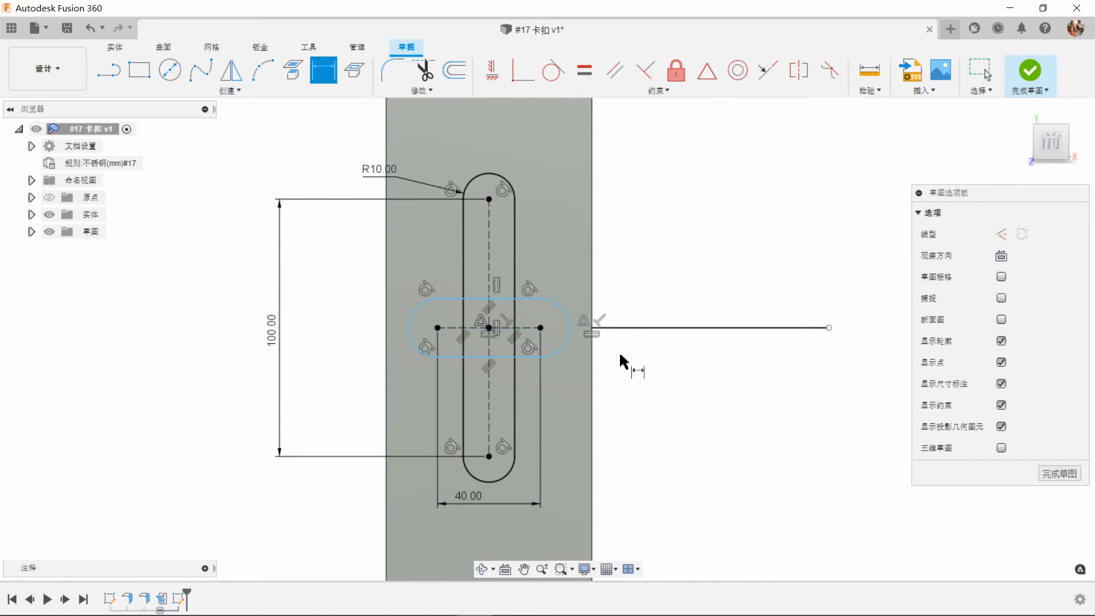
pyautogui.click(568, 317)
pyautogui.click(632, 256)
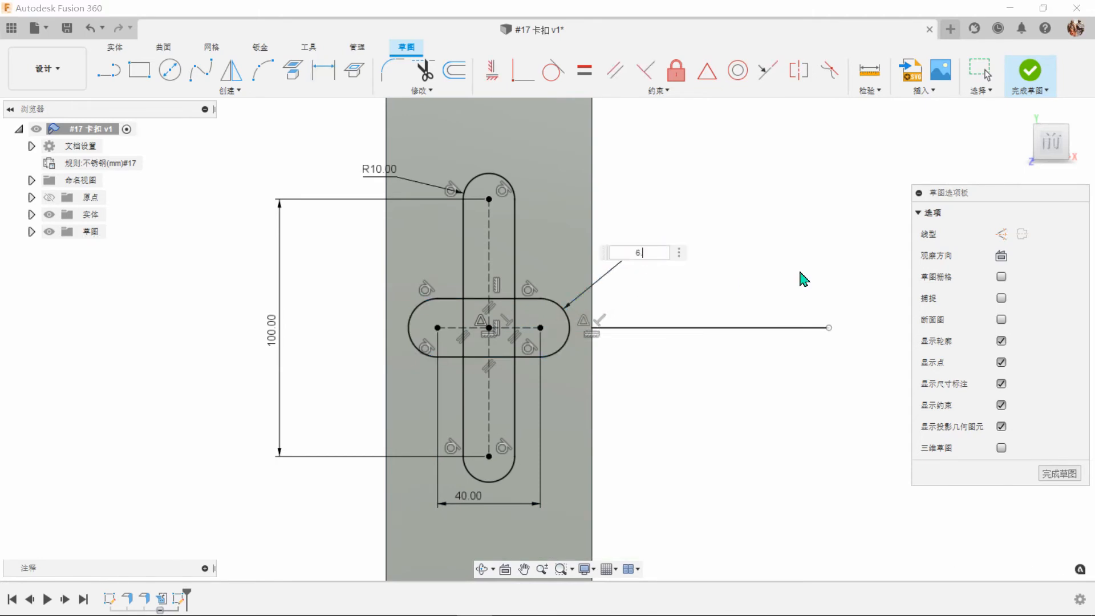
pyautogui.write('6.25')
pyautogui.press('Return')
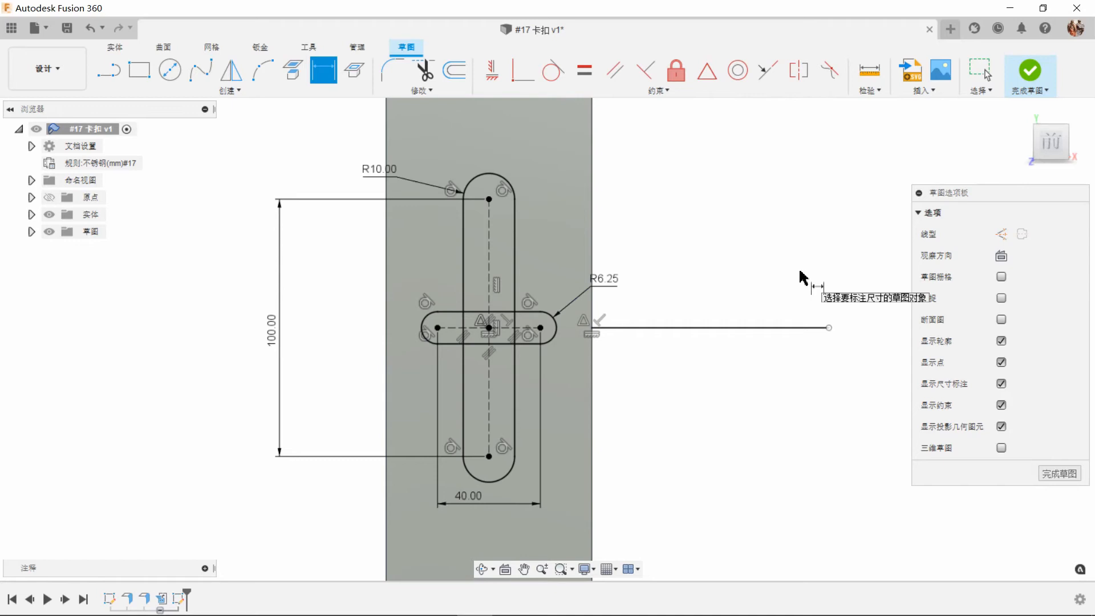
# Trim the overlapping inner segments of the crossed vertical and horizontal slots so they form one cross-shaped outline.
pyautogui.click(435, 79)
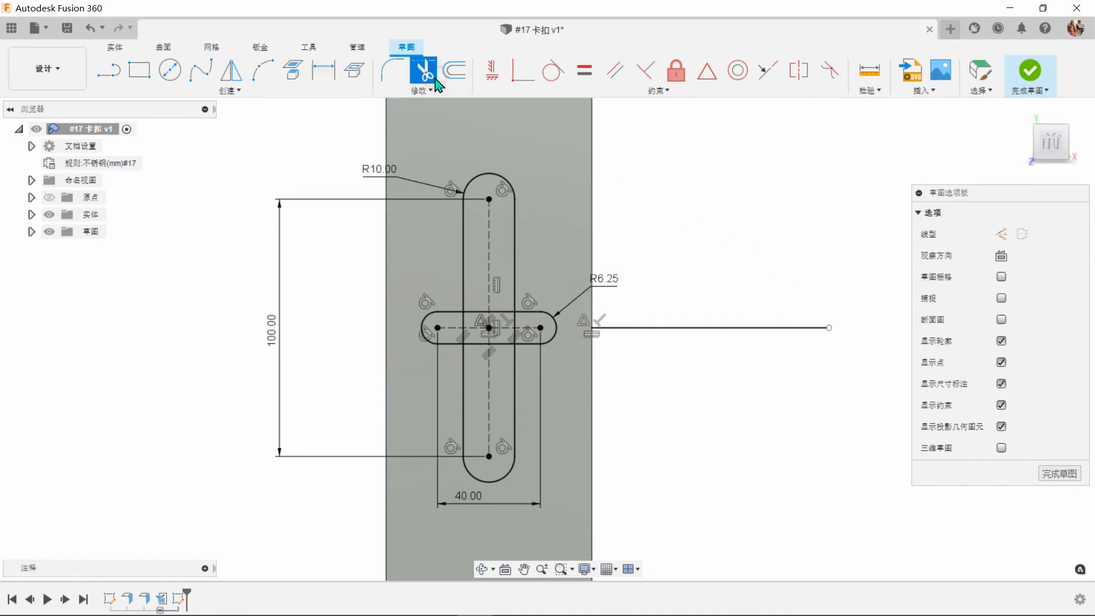
pyautogui.scroll(5, 463, 359)
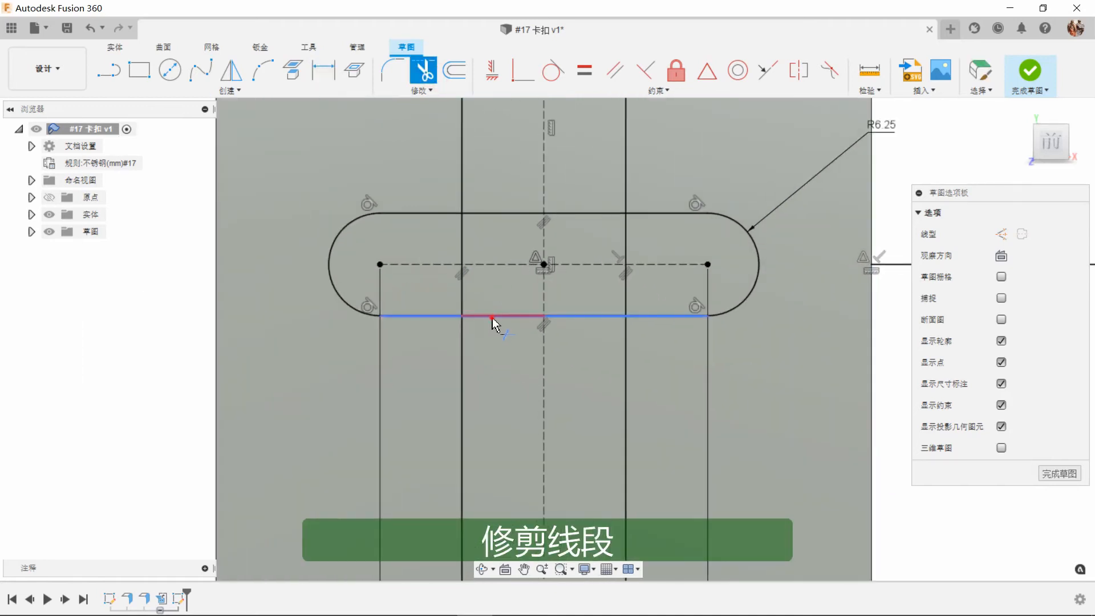
pyautogui.click(492, 316)
pyautogui.click(463, 285)
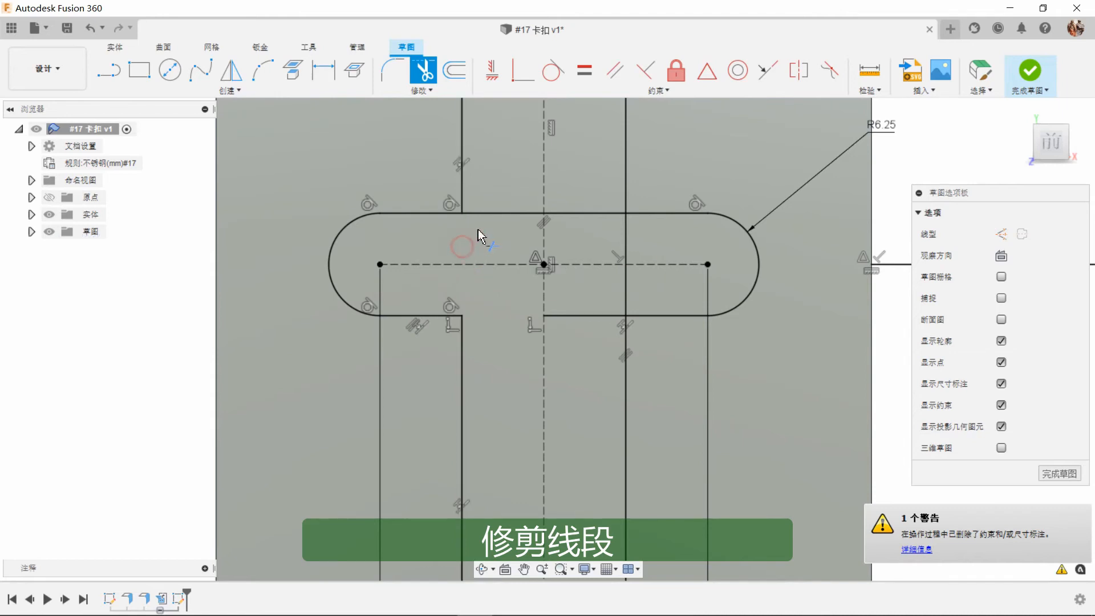
pyautogui.click(504, 210)
pyautogui.click(579, 210)
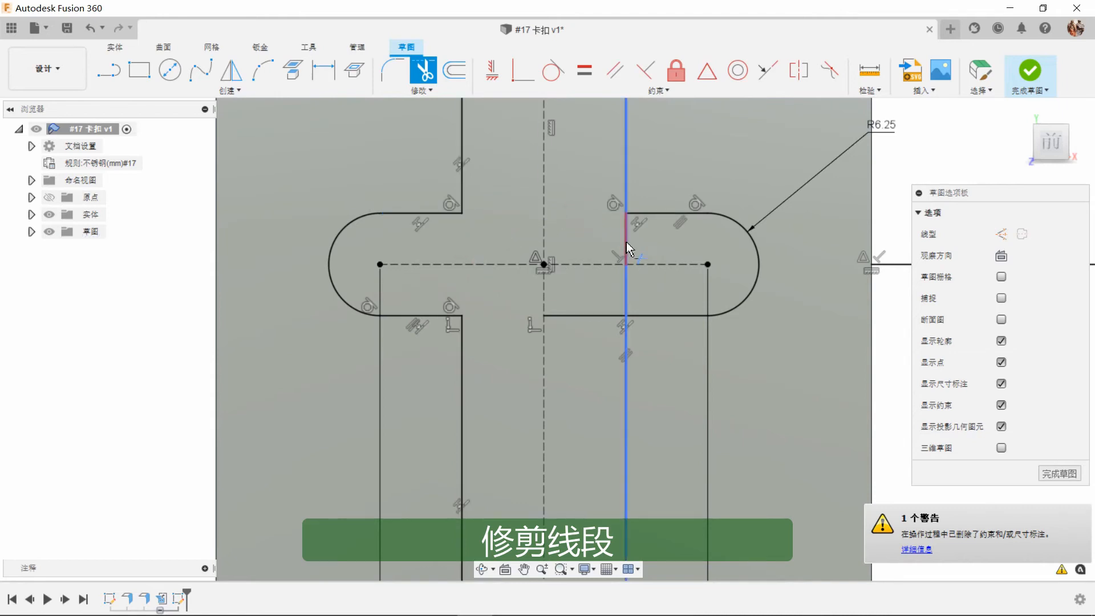
pyautogui.click(626, 239)
pyautogui.click(627, 295)
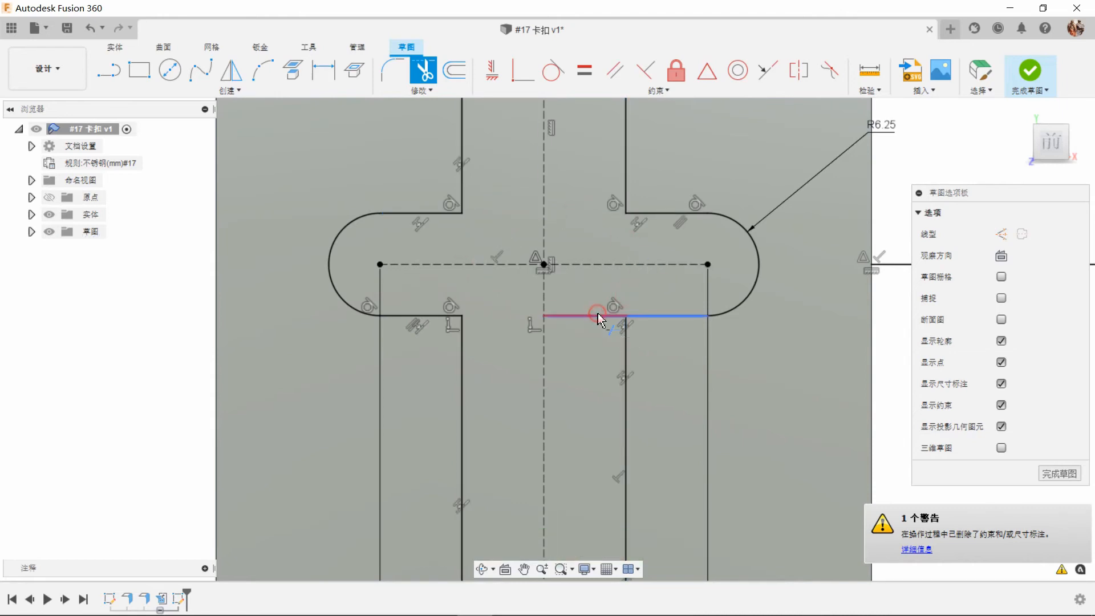
pyautogui.click(598, 315)
pyautogui.scroll(-3, 455, 320)
pyautogui.scroll(-3, 458, 301)
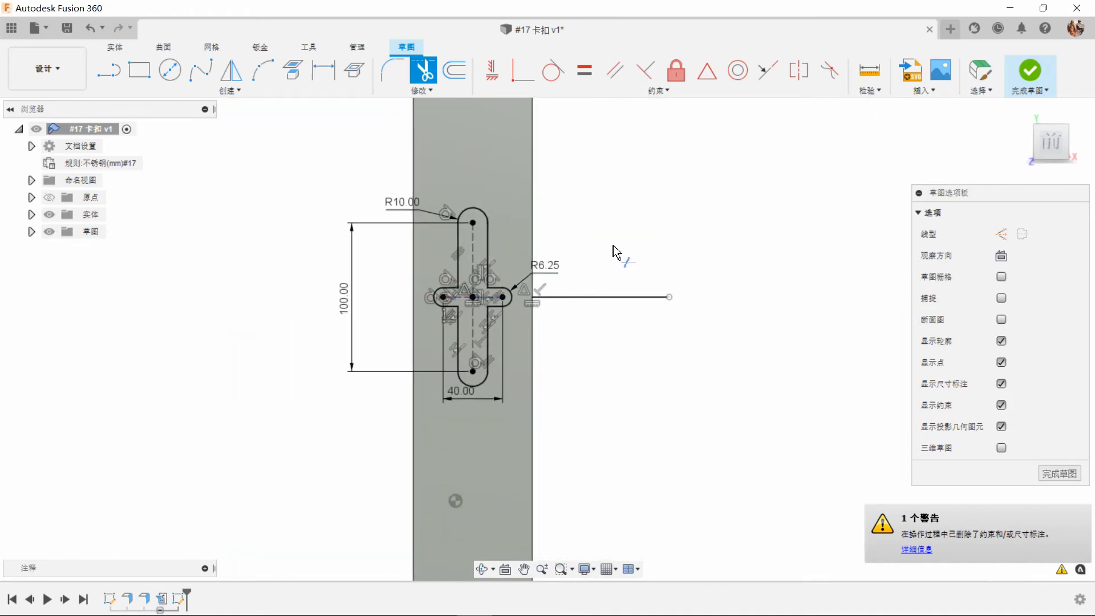
pyautogui.rightClick(691, 228)
pyautogui.click(689, 229)
# Mirror the two holes and the slot of the lower end across the horizontal line at the cross-shaped outline, and finish the sketch.
pyautogui.scroll(-3, 590, 231)
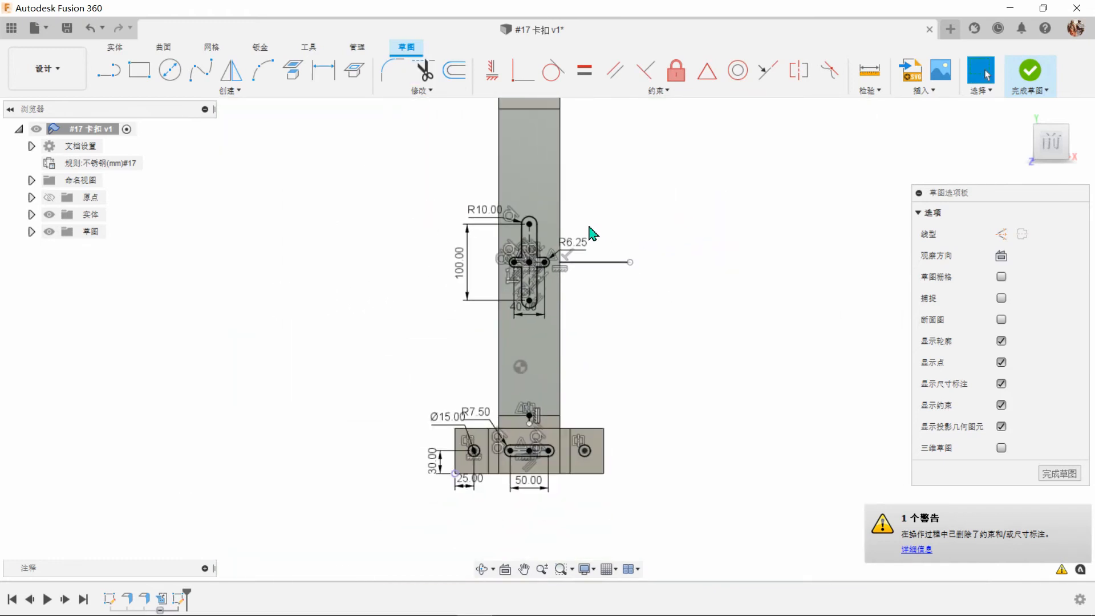
pyautogui.scroll(1, 589, 403)
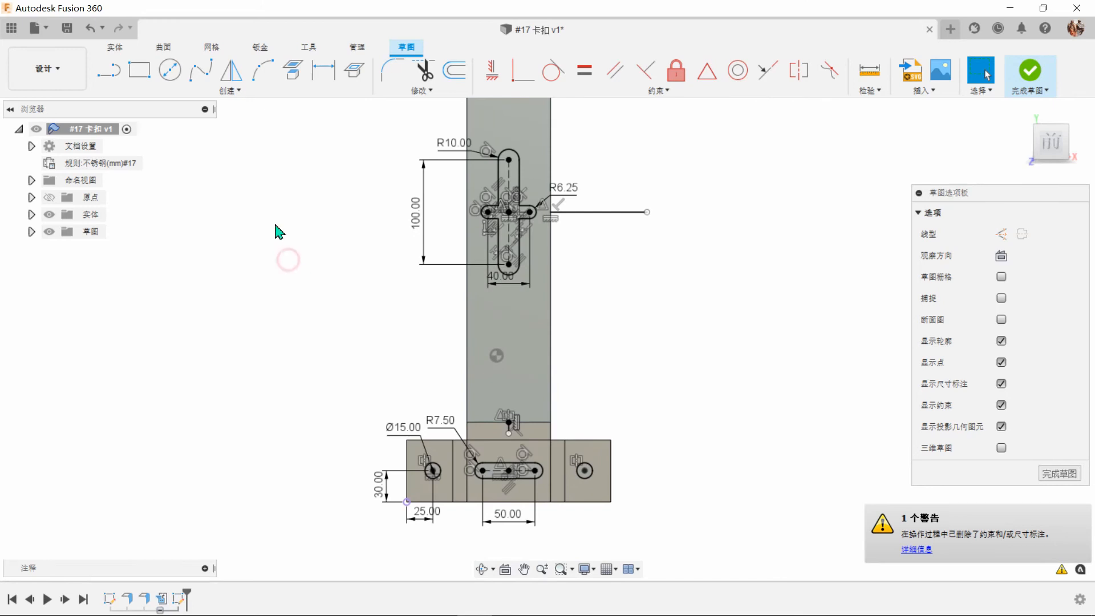
pyautogui.click(238, 83)
pyautogui.scroll(3, 458, 492)
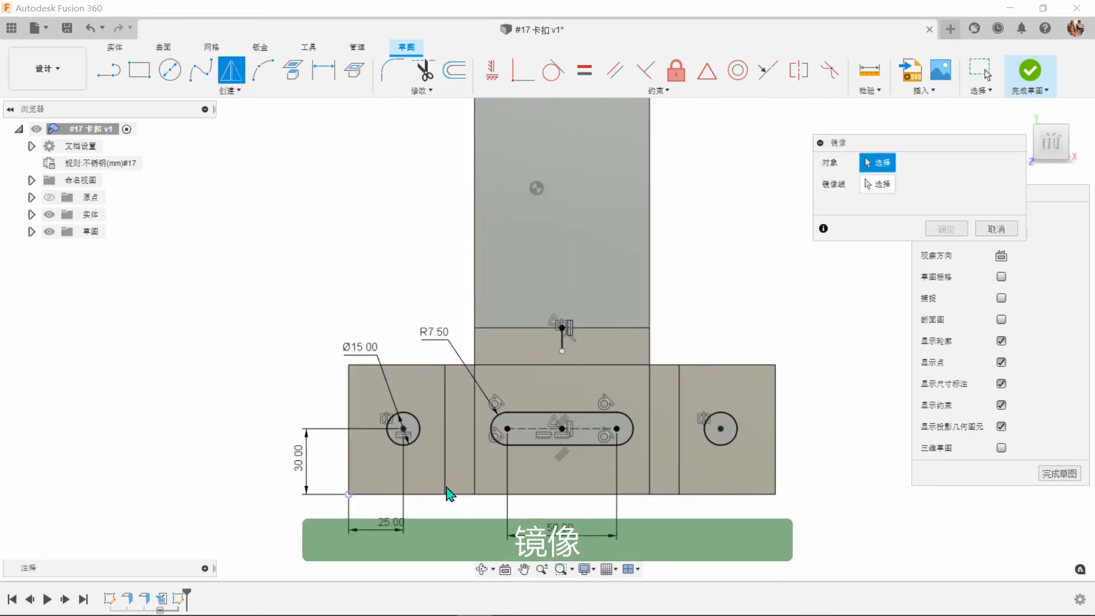
pyautogui.click(410, 443)
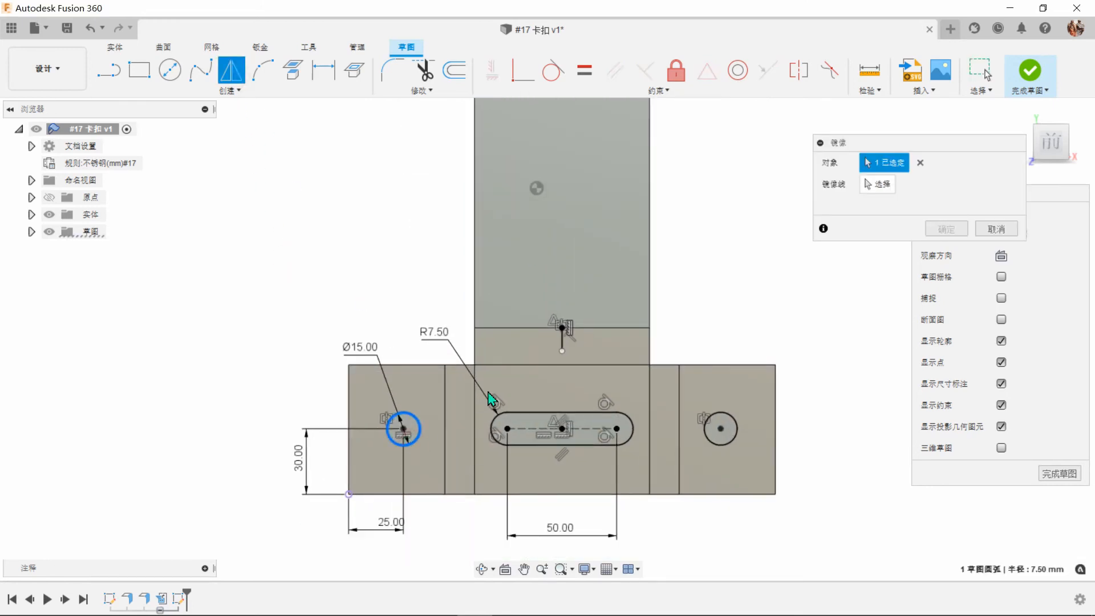
pyautogui.moveTo(493, 424); pyautogui.dragTo(642, 460)
pyautogui.click(714, 449)
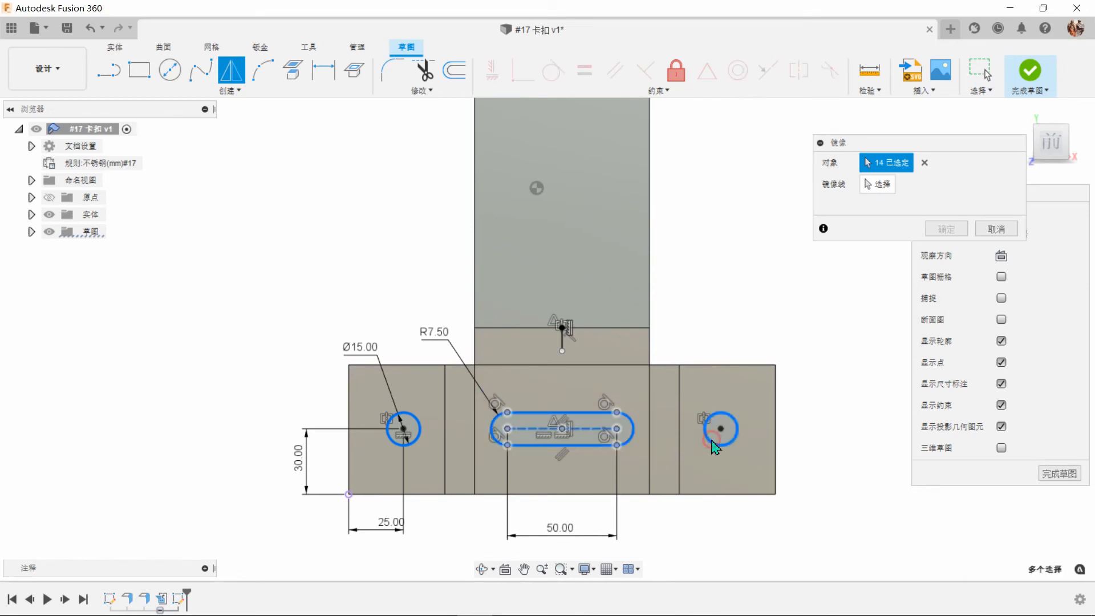
pyautogui.click(878, 184)
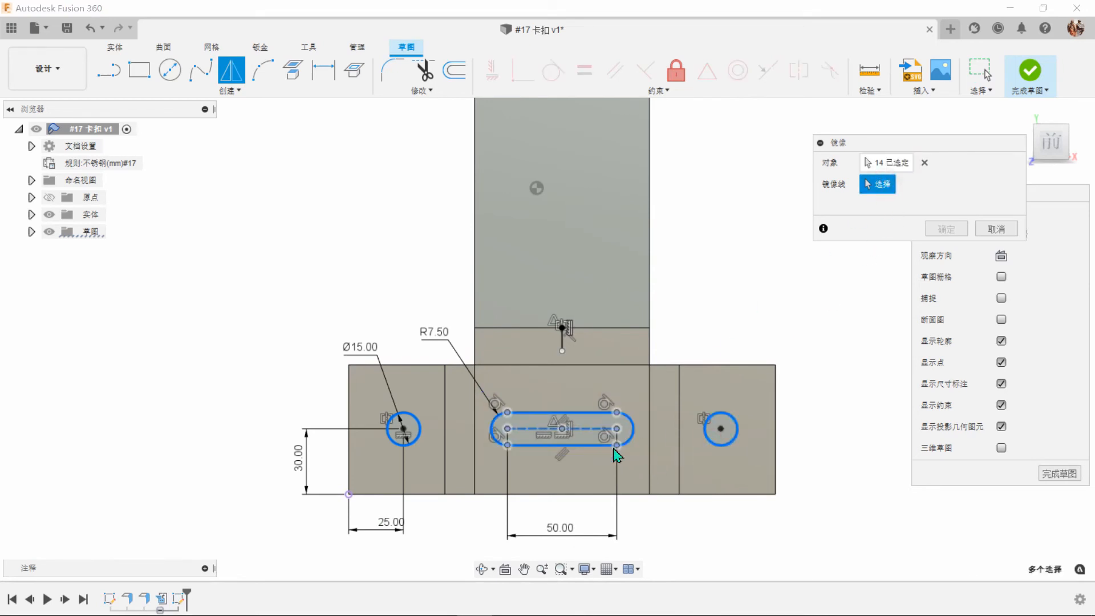
pyautogui.scroll(-3, 613, 453)
pyautogui.scroll(-2, 603, 461)
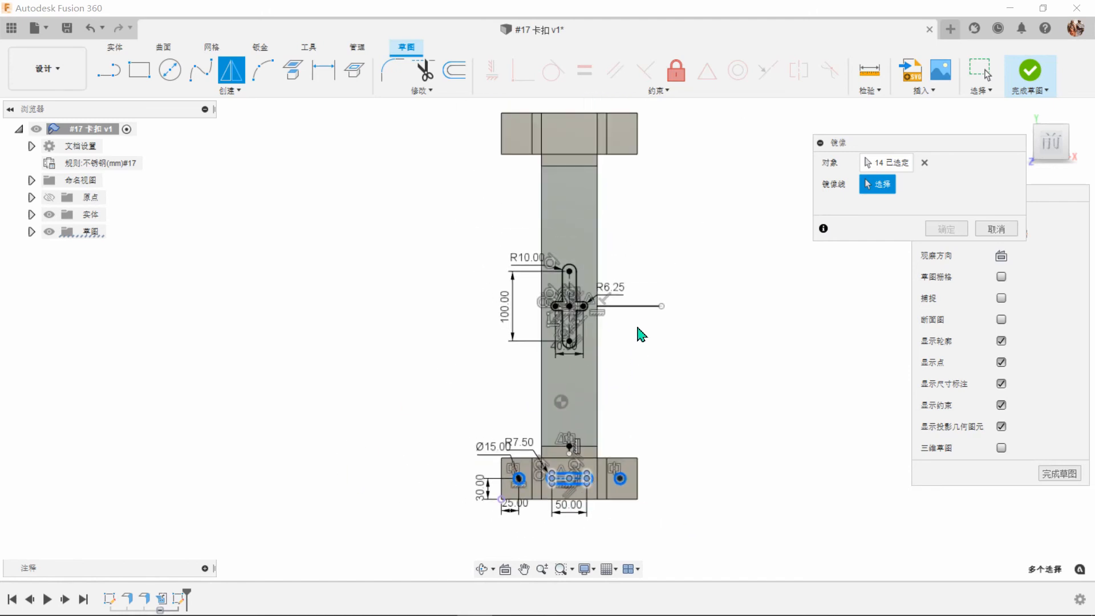
pyautogui.click(638, 306)
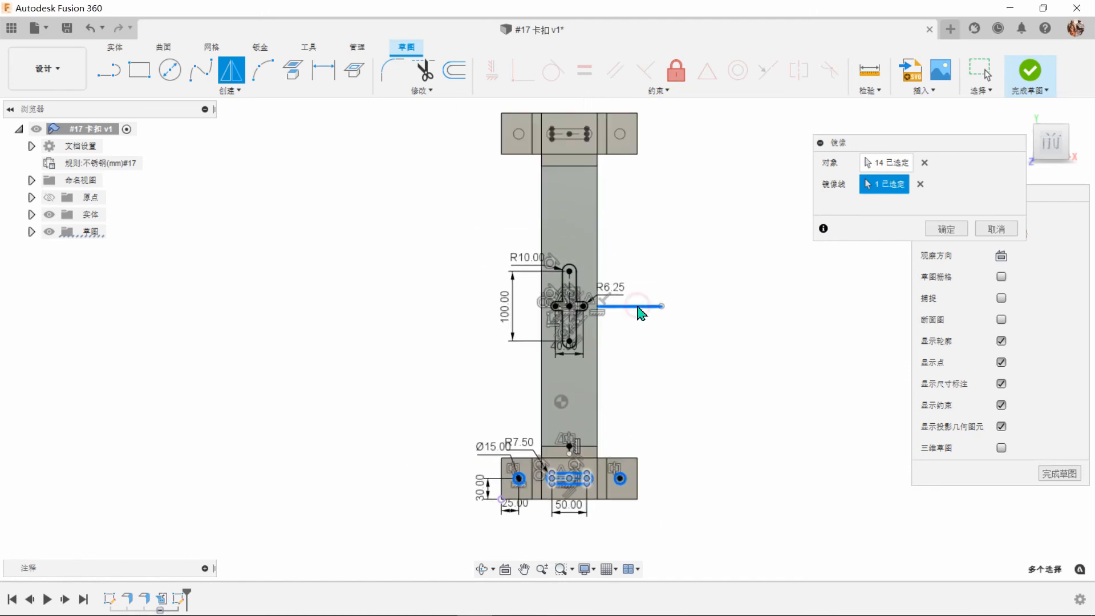
pyautogui.click(946, 230)
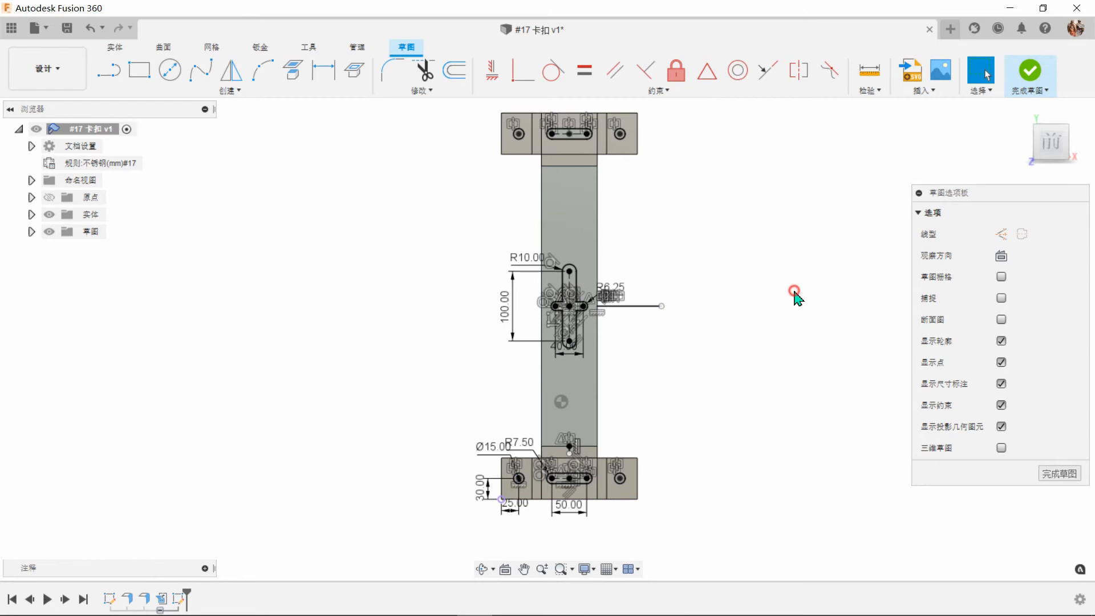
pyautogui.click(1029, 70)
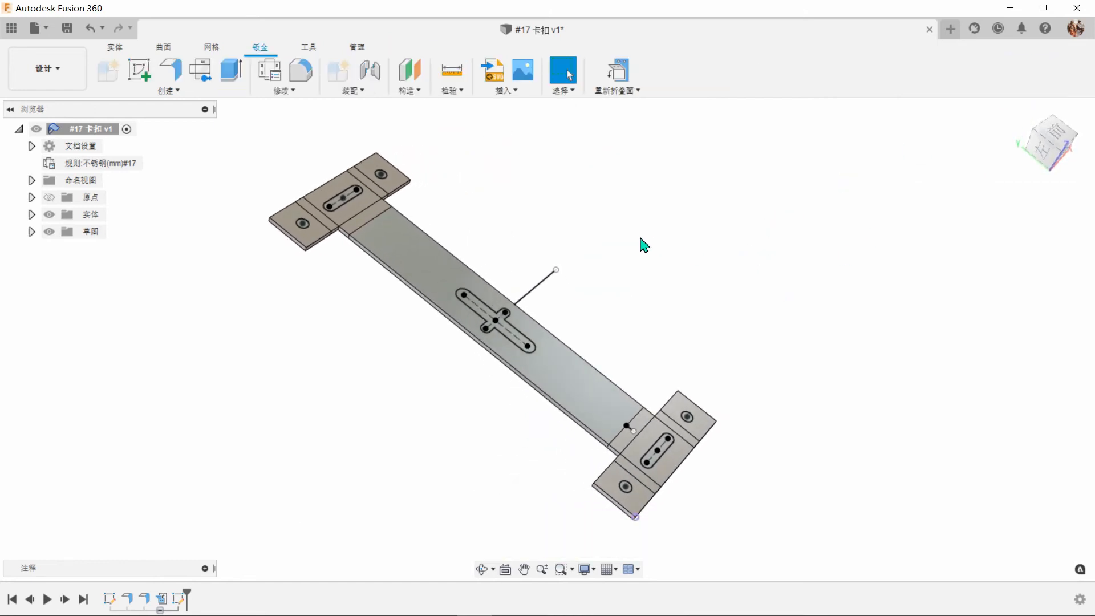
# Extrude the four holes, both end slots and the central cross profile as a cut with extent All (全部) into the flat part.
pyautogui.click(232, 70)
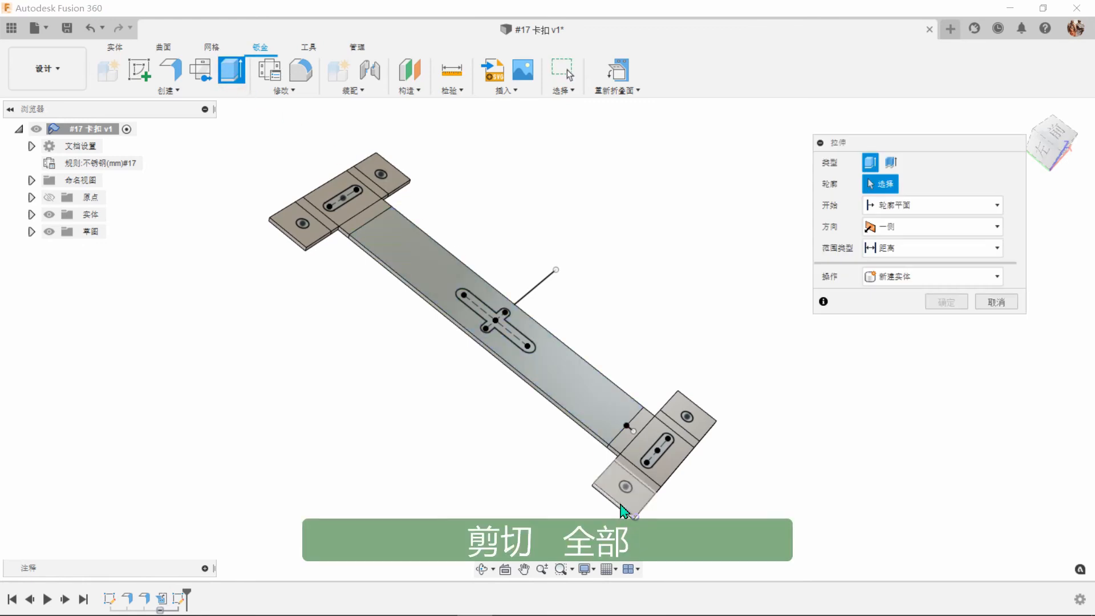
pyautogui.scroll(2, 627, 488)
pyautogui.click(627, 481)
pyautogui.click(670, 432)
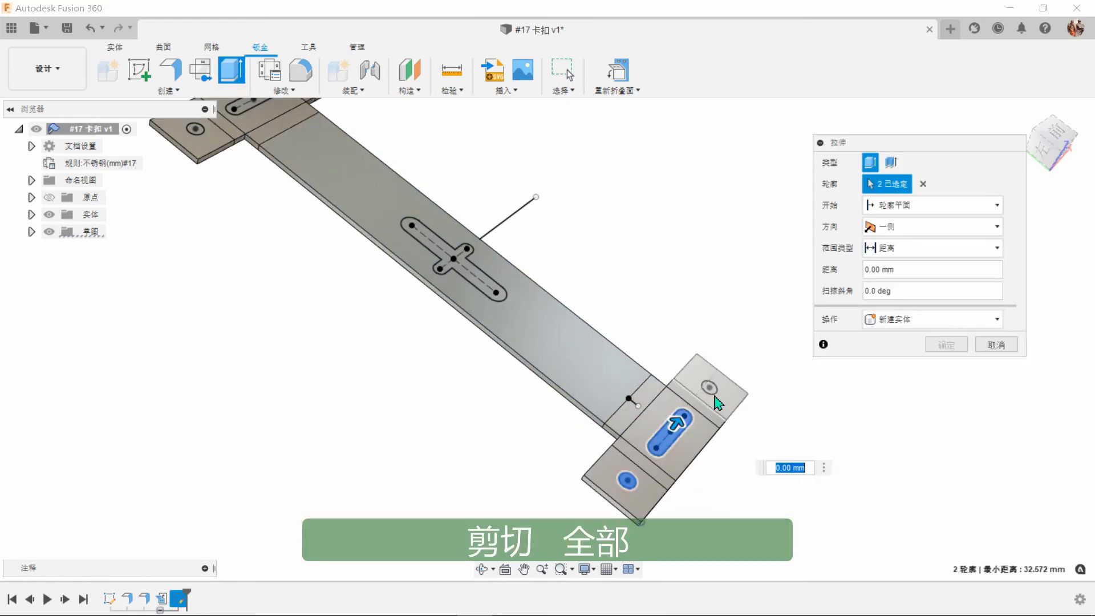
pyautogui.click(709, 387)
pyautogui.click(498, 292)
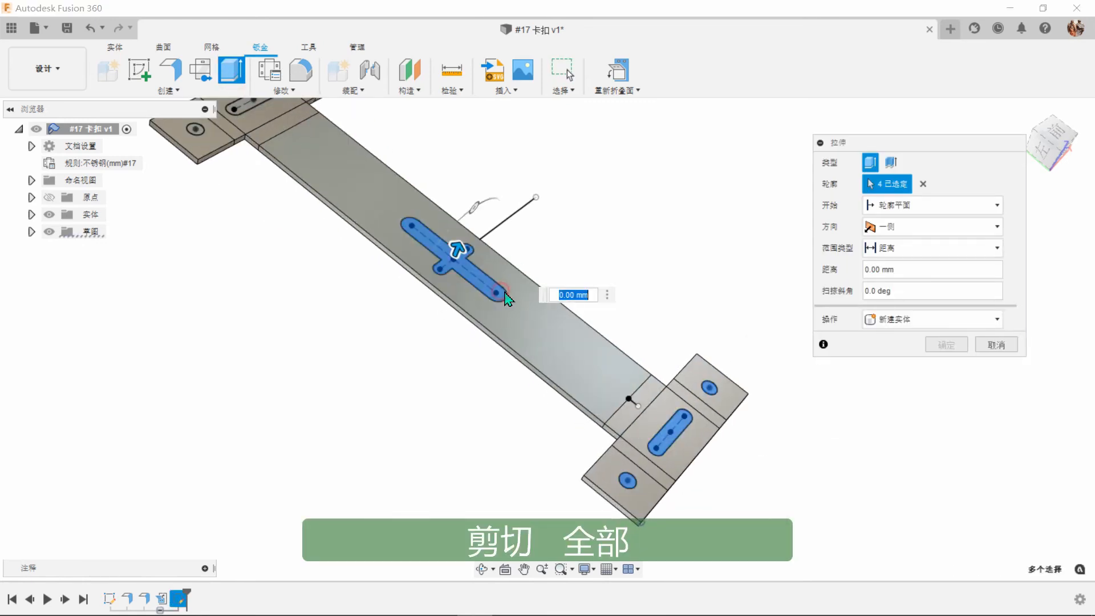
pyautogui.scroll(-1, 396, 225)
pyautogui.moveTo(396, 225); pyautogui.dragTo(463, 267, button='middle')
pyautogui.click(280, 202)
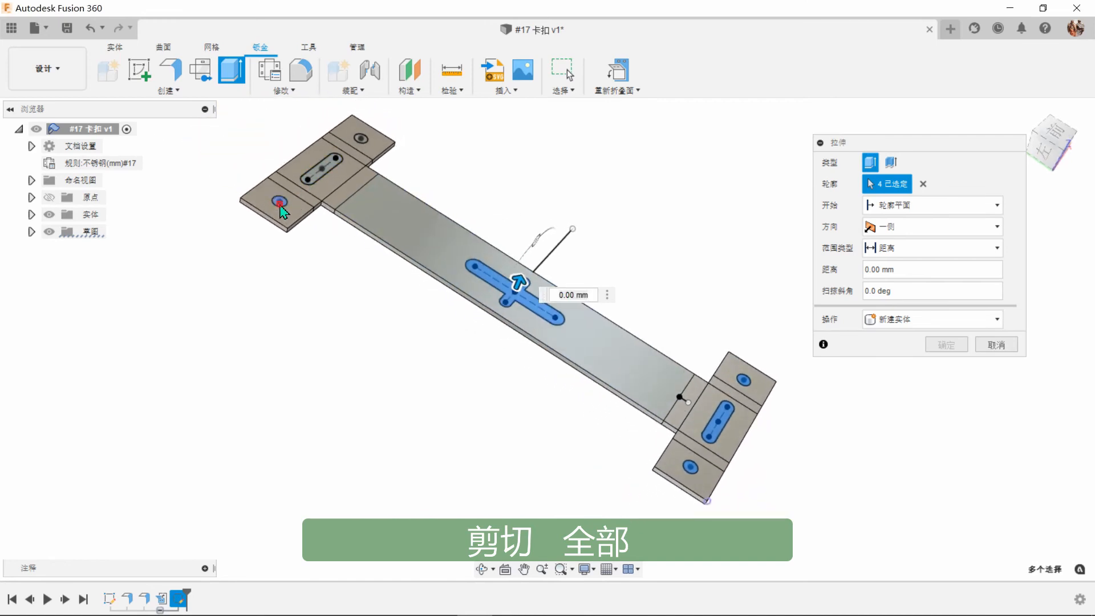
pyautogui.click(316, 178)
pyautogui.click(362, 137)
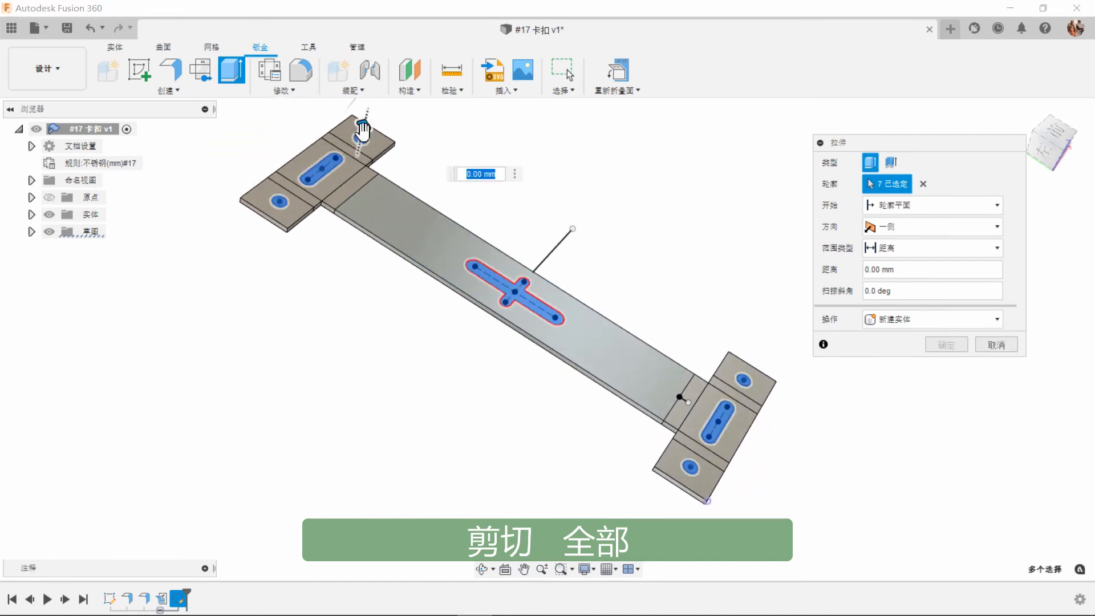
pyautogui.moveTo(363, 131); pyautogui.dragTo(357, 153)
pyautogui.click(891, 248)
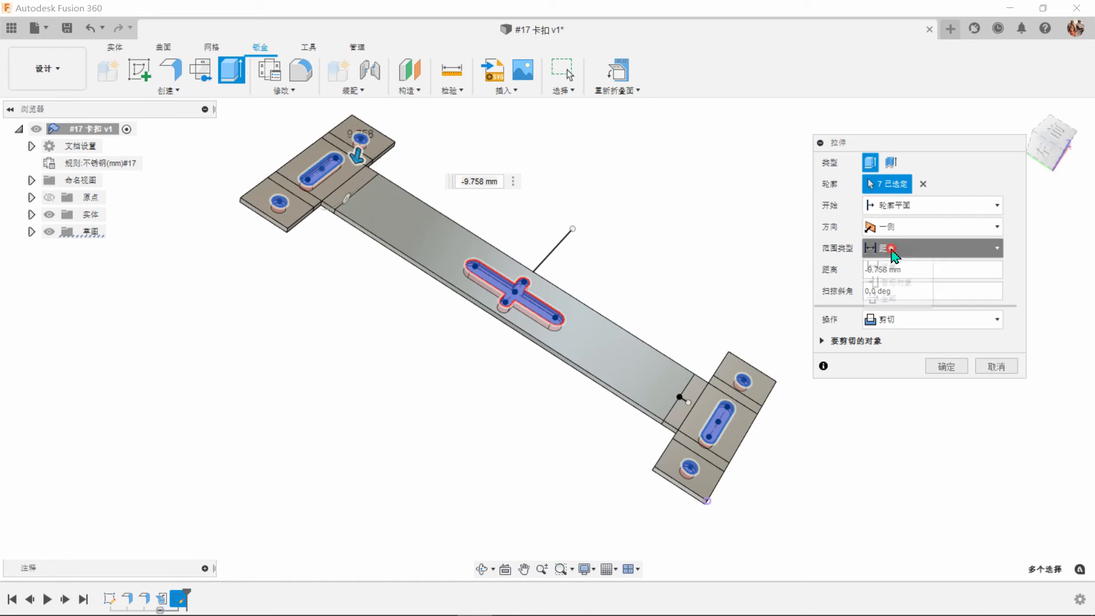
pyautogui.click(901, 298)
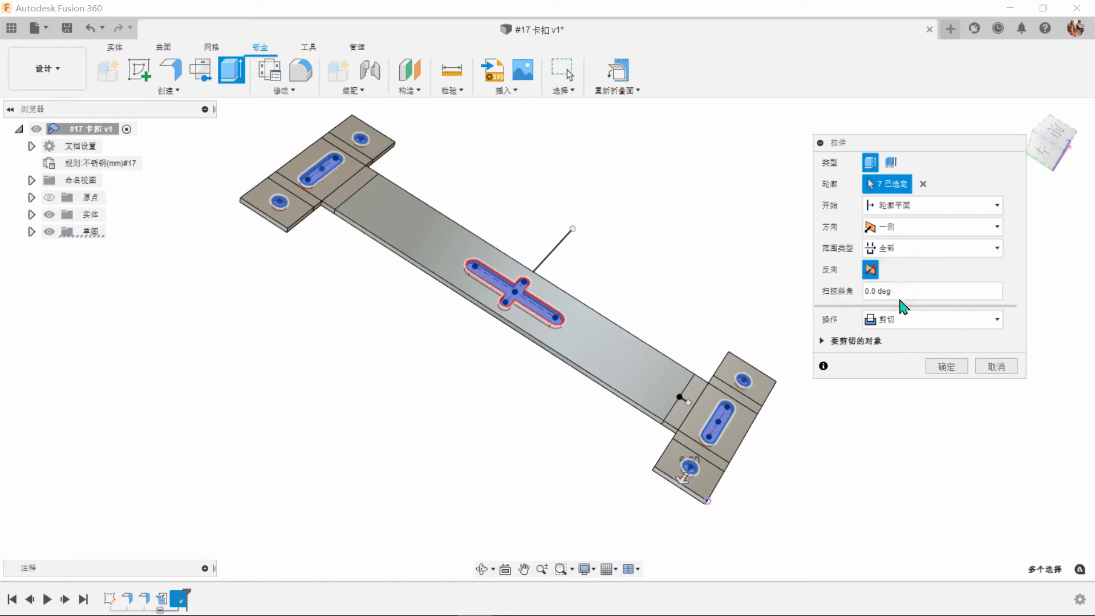
pyautogui.click(946, 367)
# Refold the unfolded sheet metal part into its bent clamp shape.
pyautogui.keyDown('shift'); pyautogui.moveTo(824, 292); pyautogui.dragTo(787, 258, button='middle'); pyautogui.keyUp('shift')
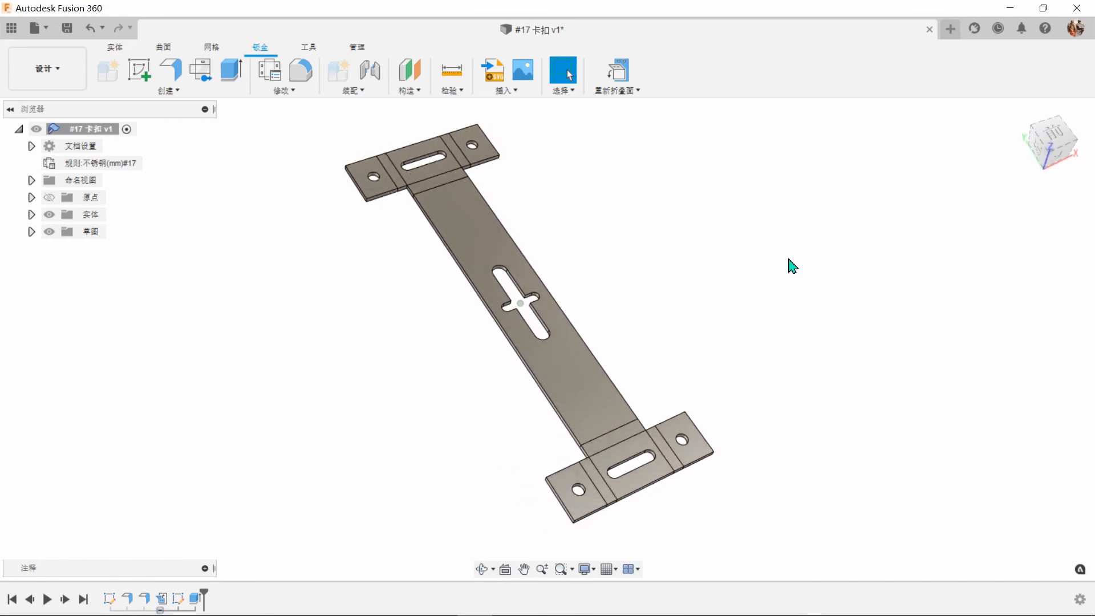
pyautogui.click(618, 72)
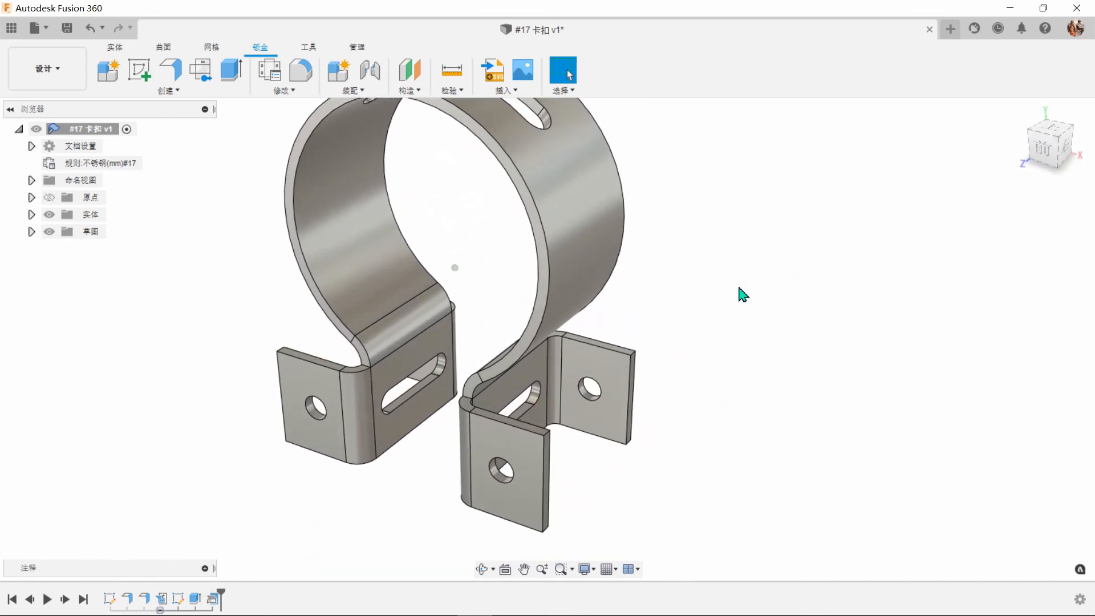
# Fillet the eight outer corner edges of the four side flanges with a 15 mm radius.
pyautogui.click(312, 75)
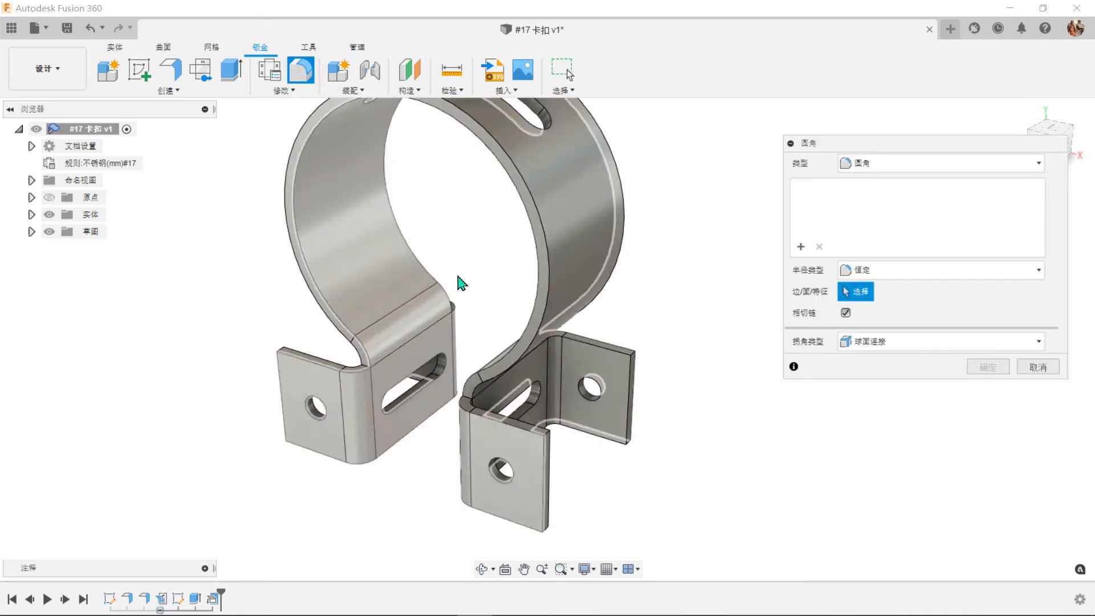
pyautogui.keyDown('shift'); pyautogui.moveTo(574, 464); pyautogui.dragTo(514, 456, button='middle'); pyautogui.keyUp('shift')
pyautogui.scroll(3, 553, 462)
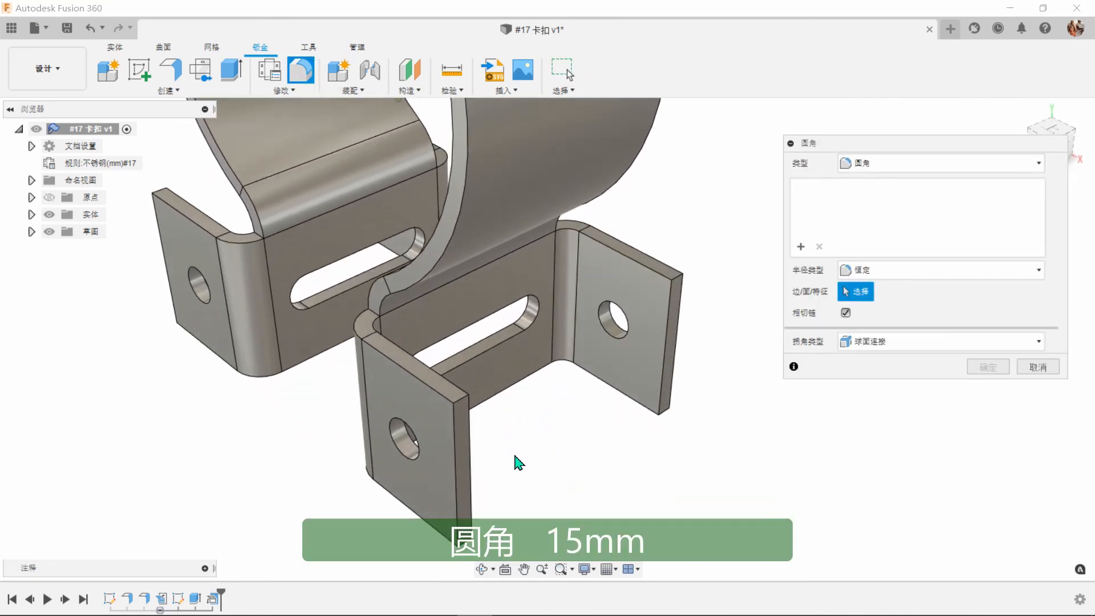
pyautogui.click(460, 400)
pyautogui.click(681, 275)
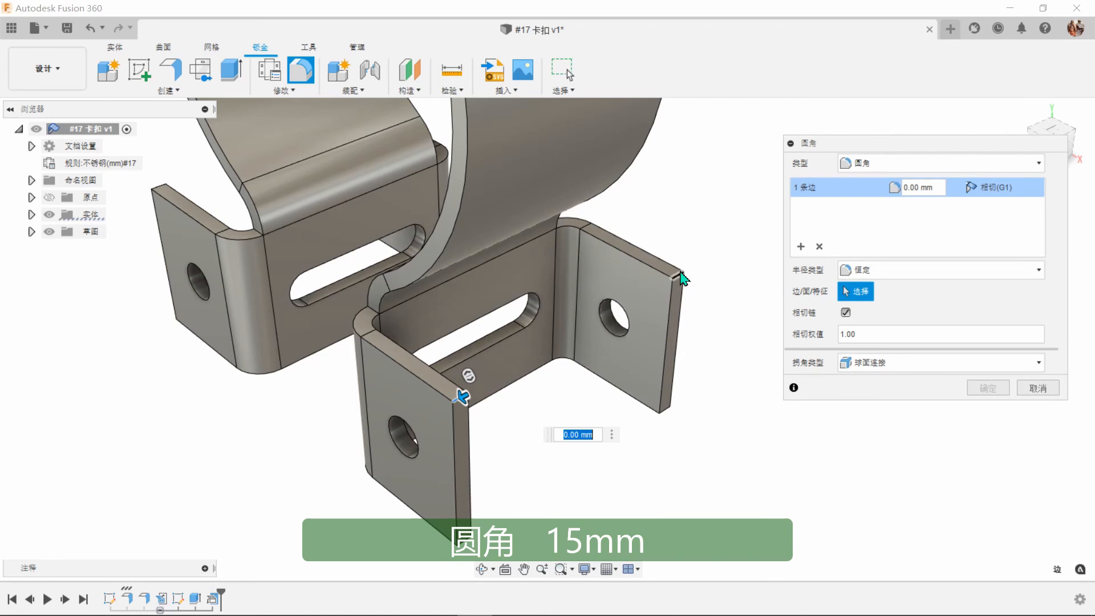
pyautogui.click(664, 408)
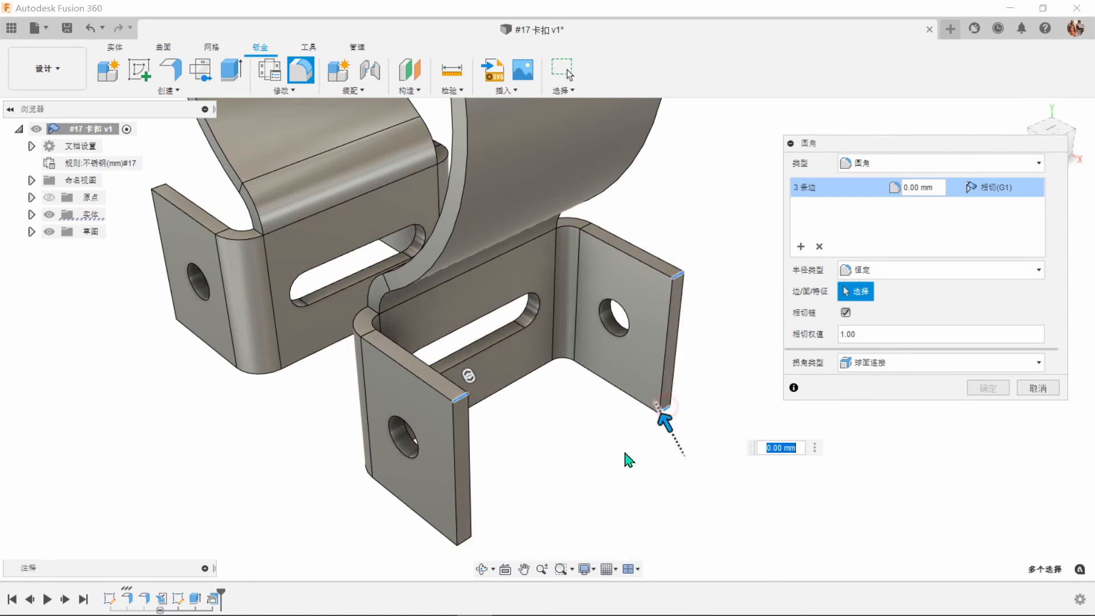
pyautogui.click(465, 542)
pyautogui.keyDown('shift'); pyautogui.moveTo(469, 546); pyautogui.dragTo(673, 257, button='middle'); pyautogui.keyUp('shift')
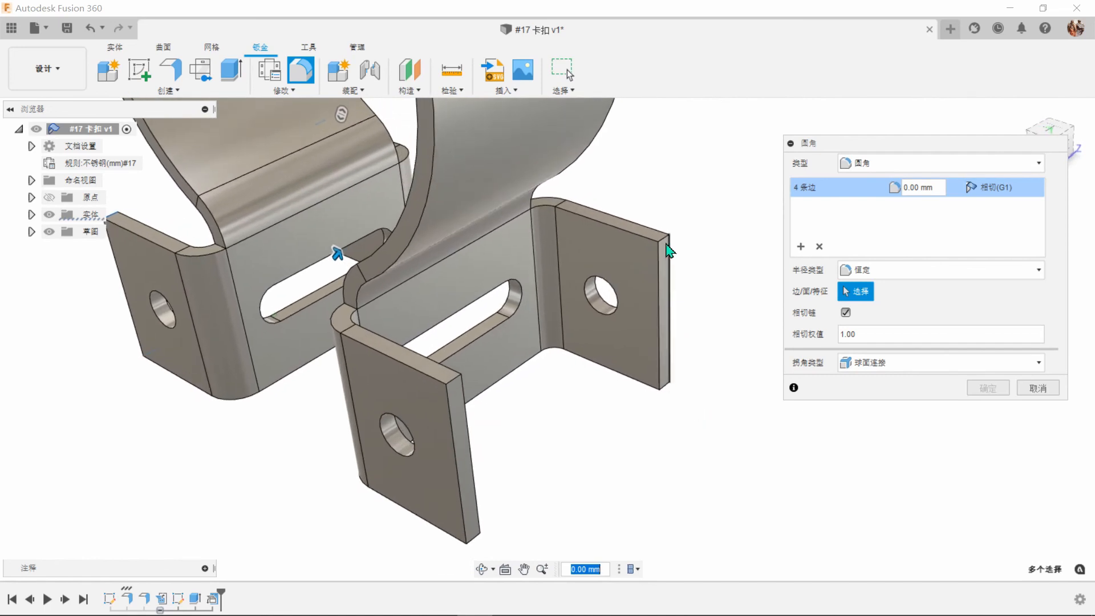
pyautogui.click(668, 247)
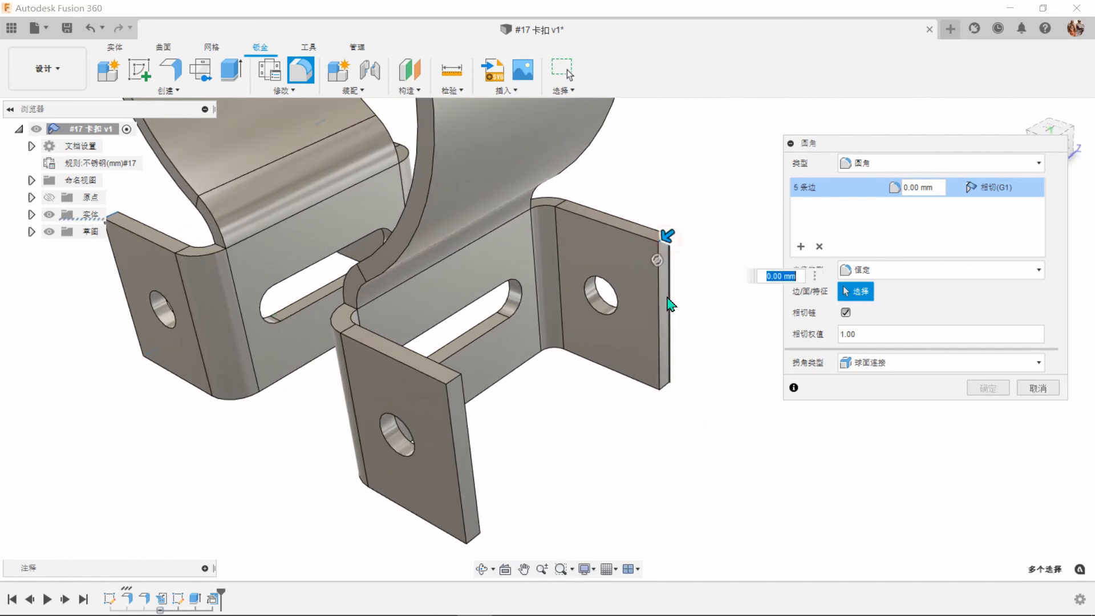
pyautogui.click(669, 388)
pyautogui.click(477, 533)
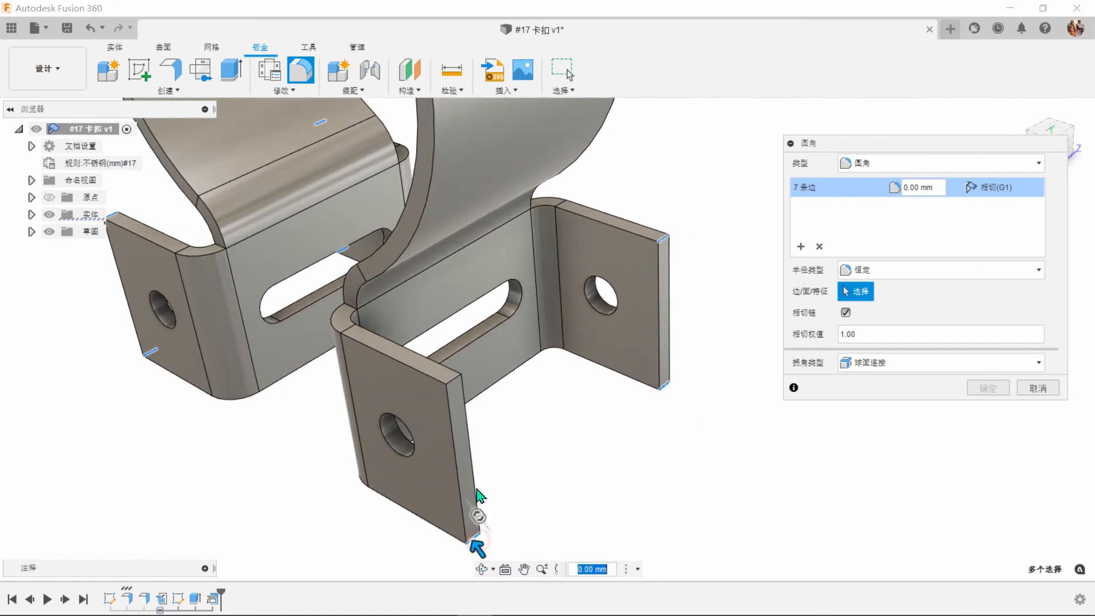
pyautogui.click(456, 383)
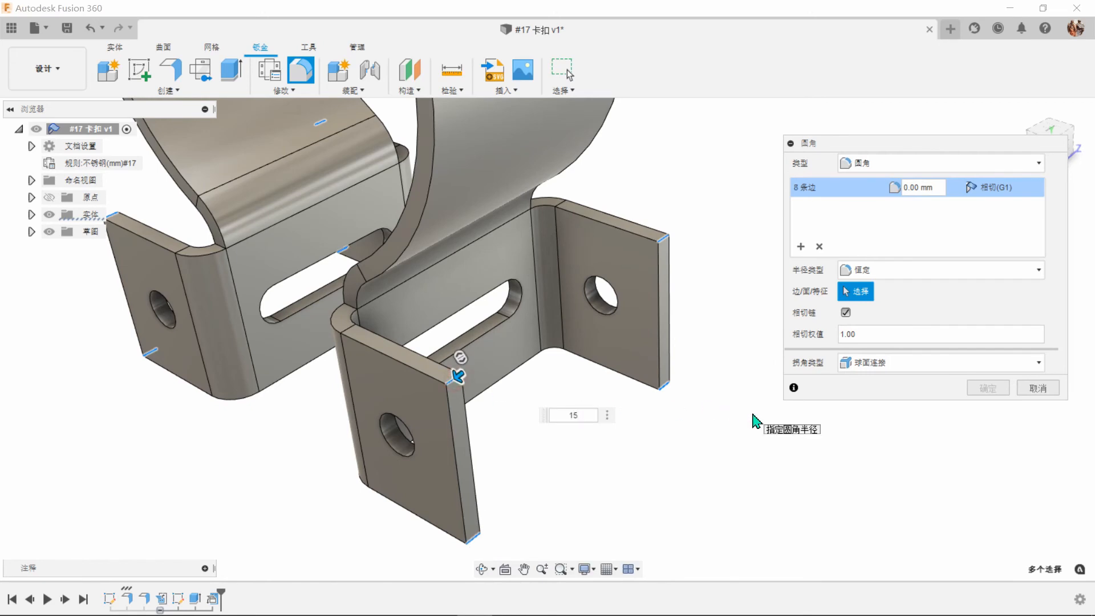
pyautogui.write('15')
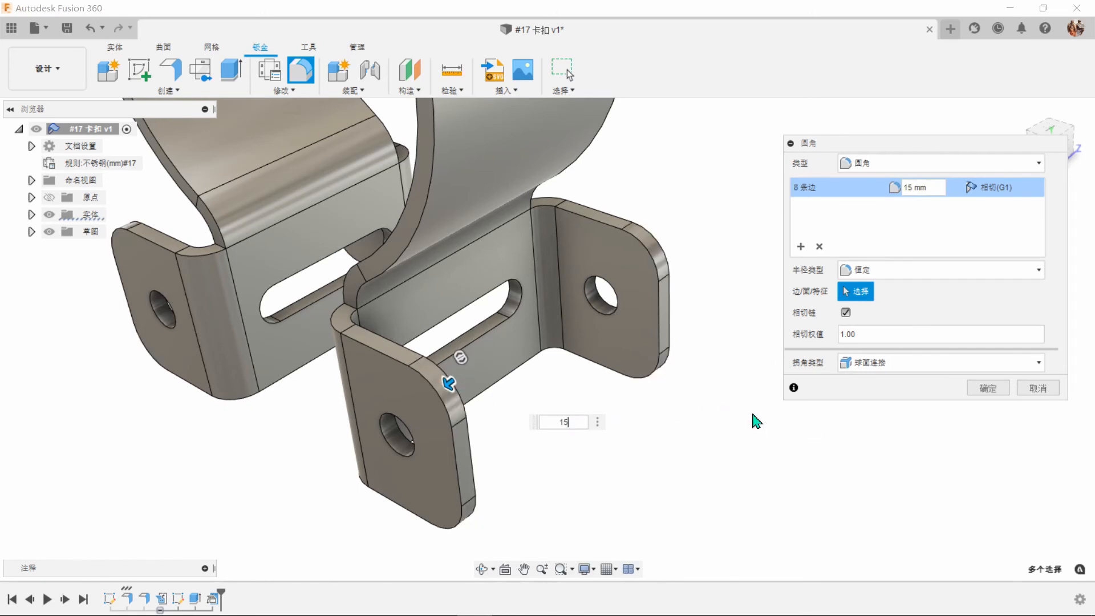
pyautogui.click(988, 388)
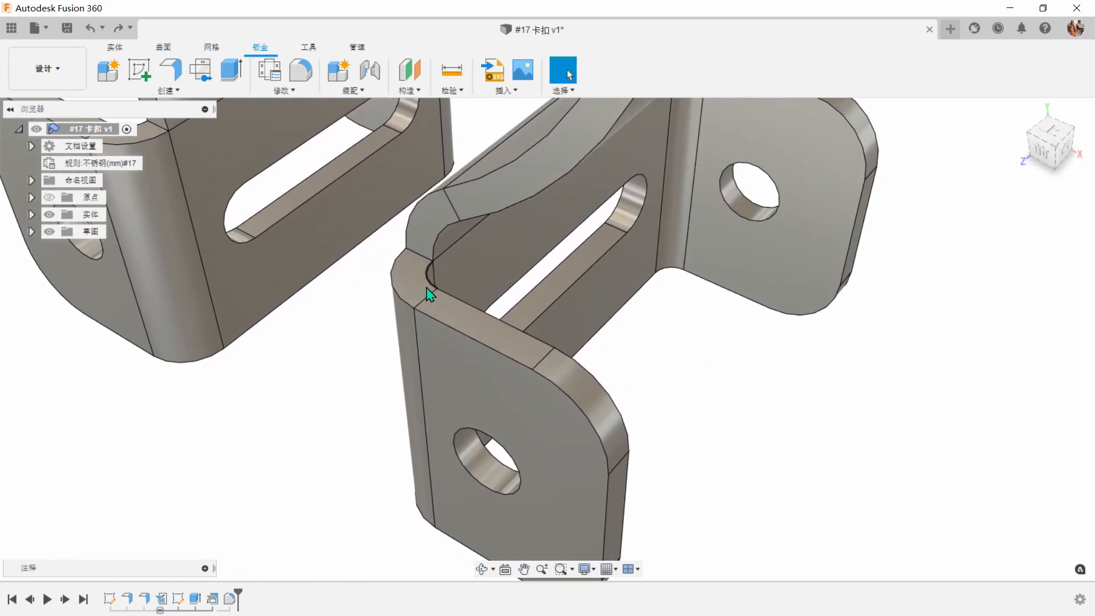
# Edit the design's sheet metal rule 不锈钢(mm)#17, setting the bend radius (折弯半径) to 0.01 mm, and save it.
pyautogui.click(418, 285)
pyautogui.click(692, 328)
pyautogui.keyDown('shift'); pyautogui.moveTo(687, 319); pyautogui.dragTo(668, 304, button='middle'); pyautogui.keyUp('shift')
pyautogui.click(269, 69)
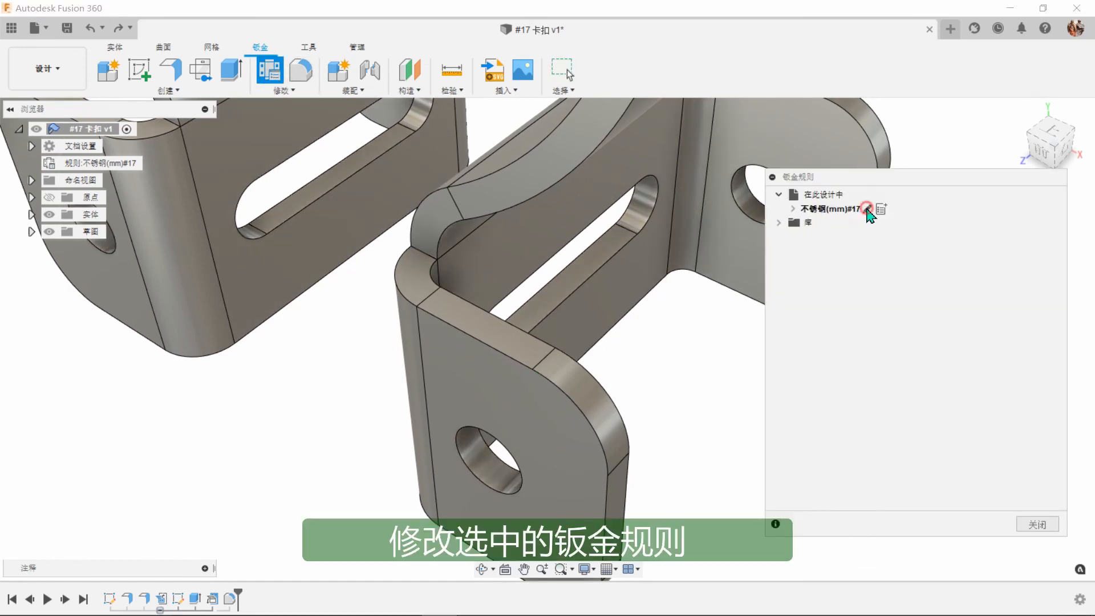
pyautogui.click(867, 210)
pyautogui.moveTo(634, 182); pyautogui.dragTo(941, 261)
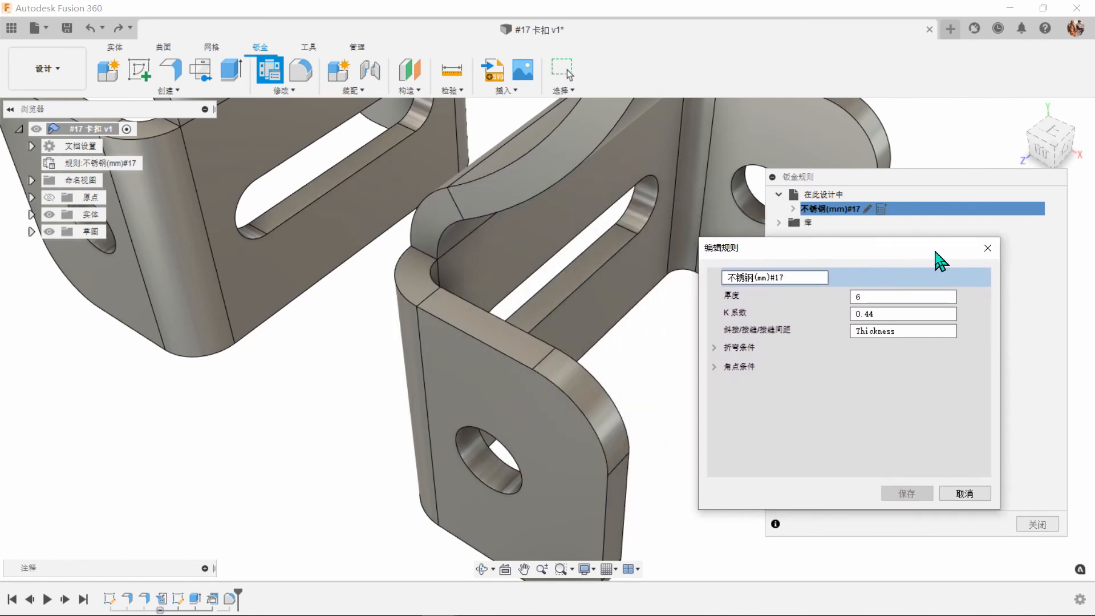
pyautogui.click(714, 348)
pyautogui.doubleClick(874, 366)
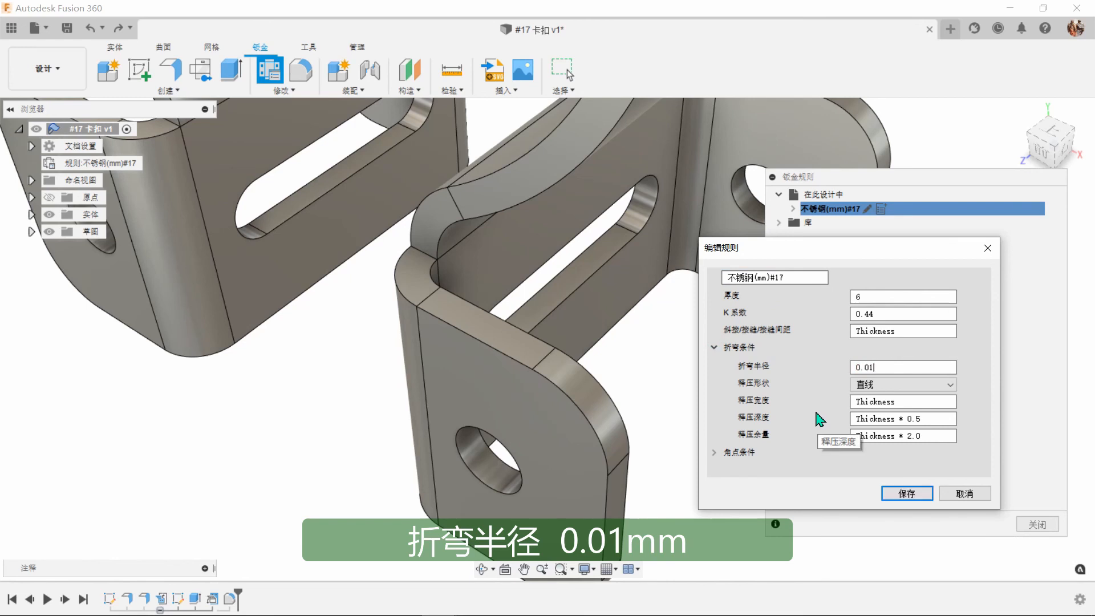
pyautogui.click(926, 492)
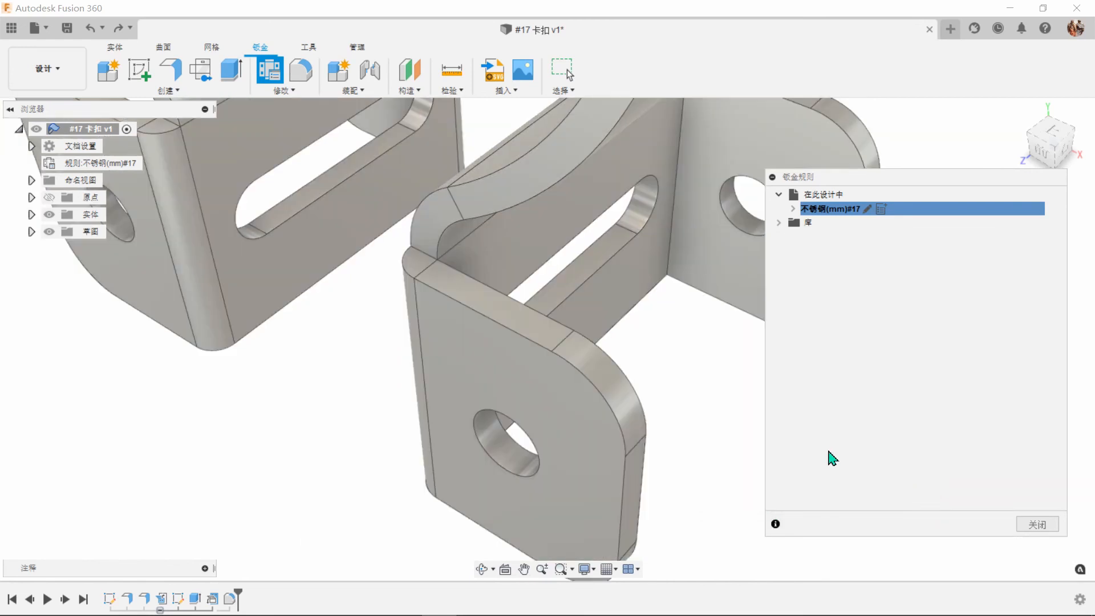
# Set the bend radius (折弯半径) in the bend conditions of rule 不锈钢(mm)#17 to 5 mm and save the rule.
pyautogui.scroll(6, 726, 407)
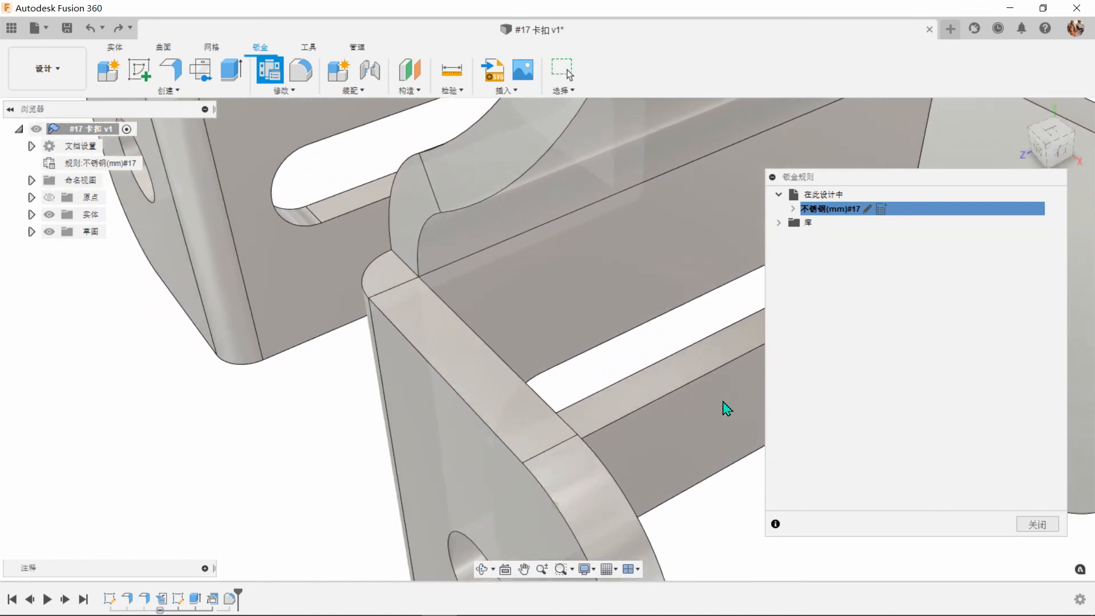
pyautogui.keyDown('shift'); pyautogui.moveTo(302, 304); pyautogui.dragTo(692, 383, button='middle'); pyautogui.keyUp('shift')
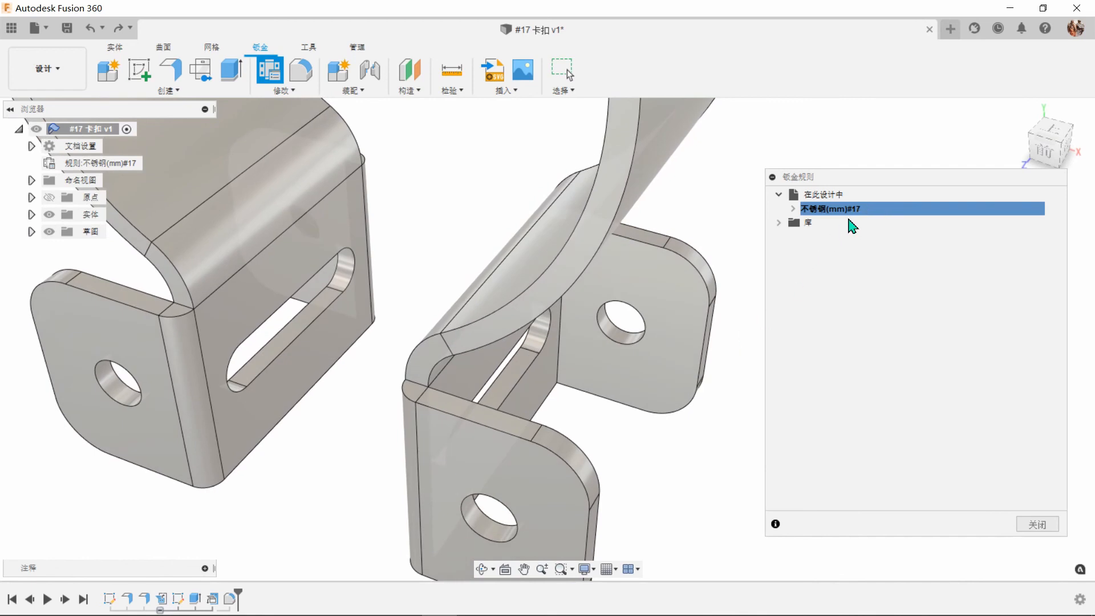
pyautogui.click(869, 209)
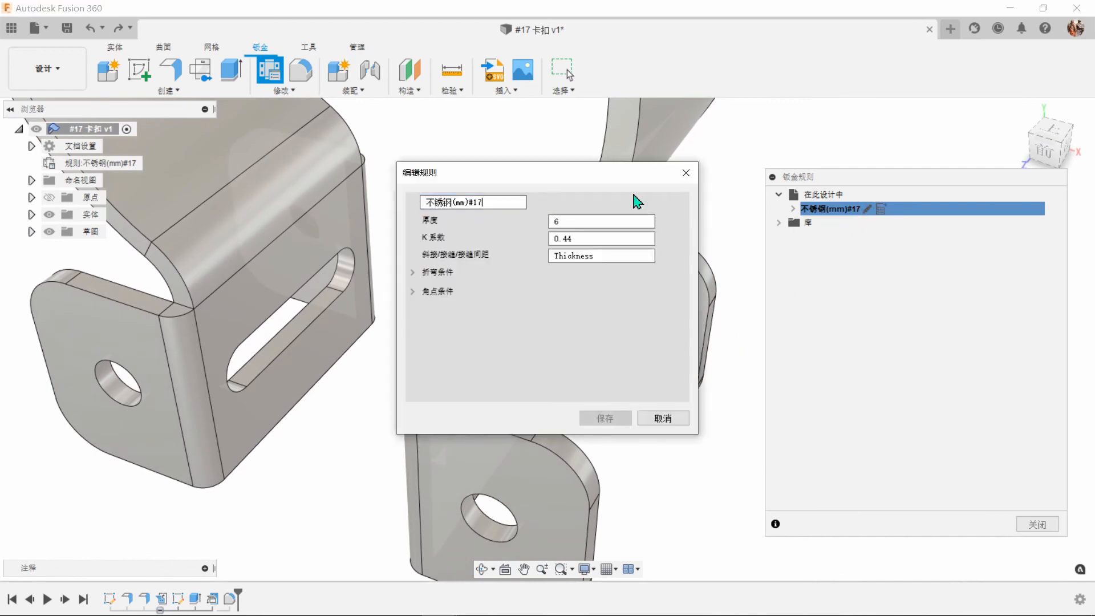
pyautogui.moveTo(615, 181); pyautogui.dragTo(936, 251)
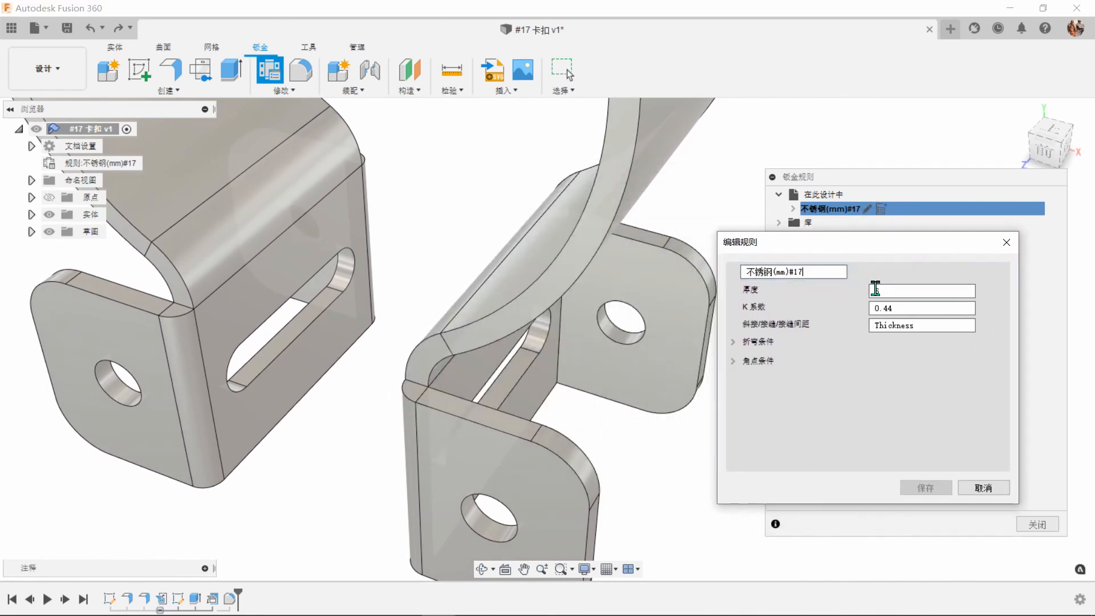
pyautogui.click(733, 341)
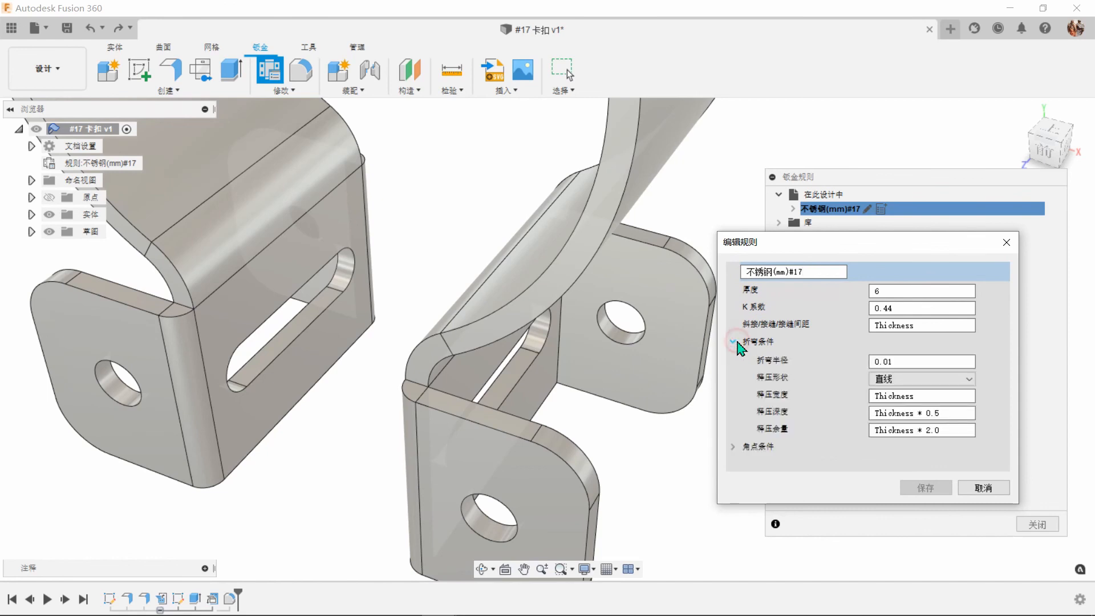
pyautogui.click(903, 363)
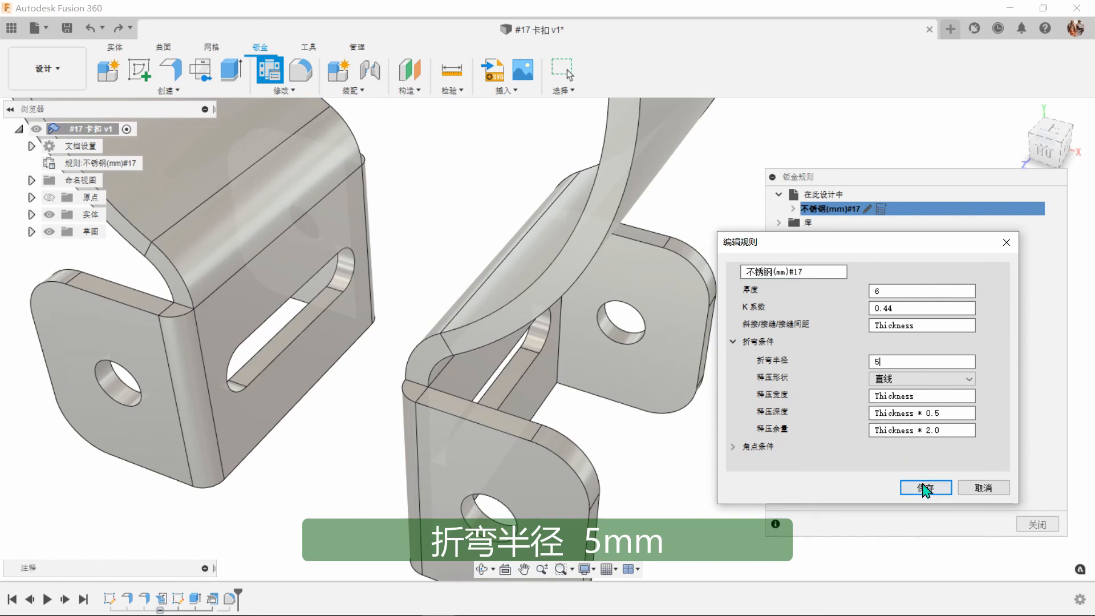
pyautogui.click(925, 488)
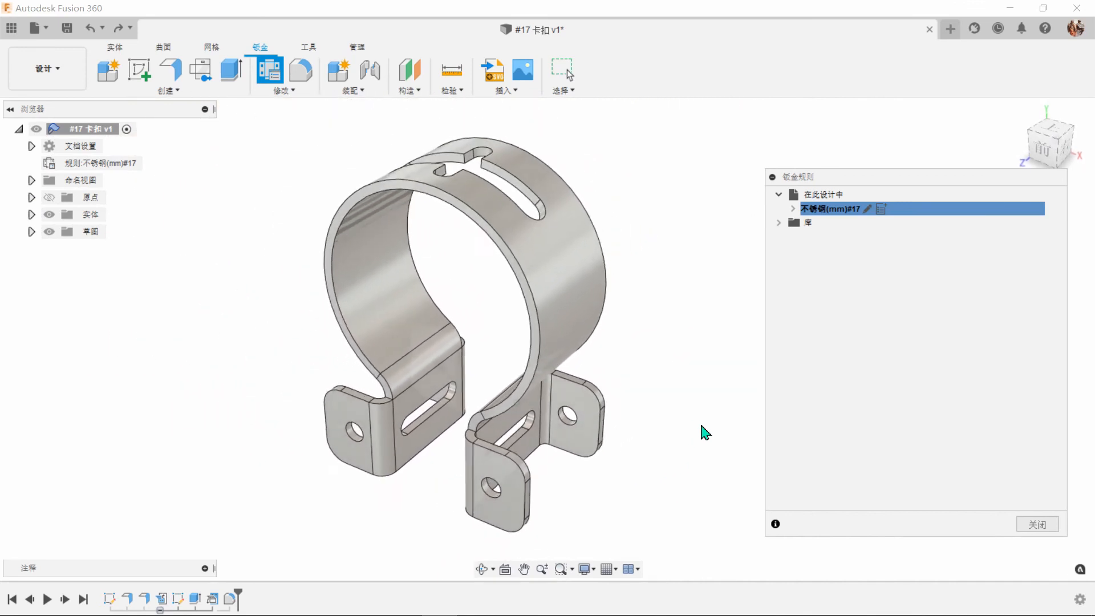
# Set the thickness (厚度) of rule 不锈钢(mm)#17 to 5 mm, save it and close the sheet metal rules.
pyautogui.click(867, 209)
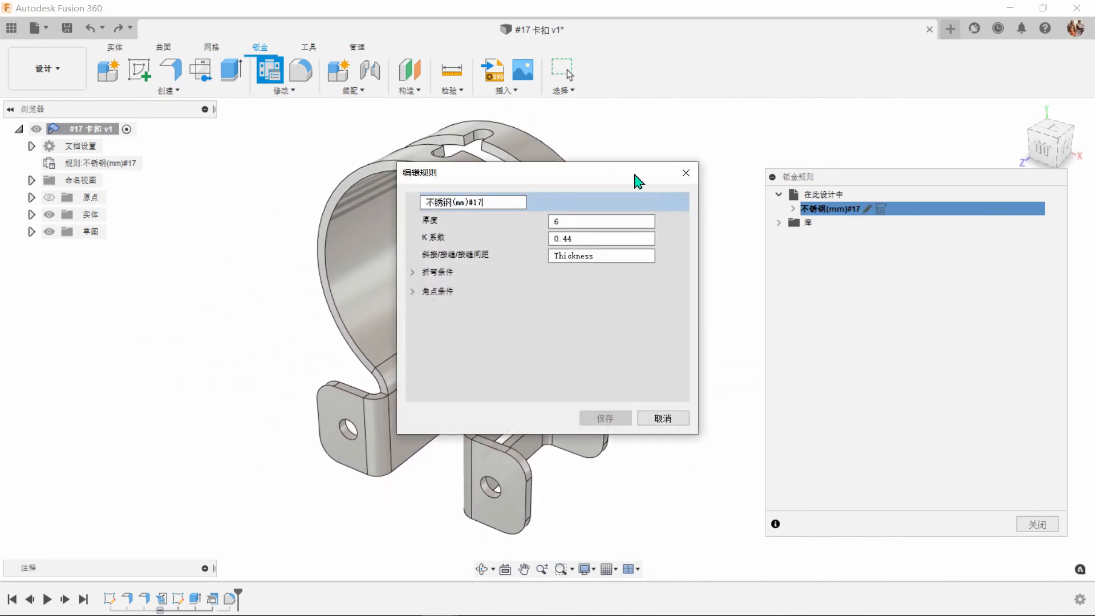
pyautogui.moveTo(638, 180)
pyautogui.mouseDown()
pyautogui.moveTo(900, 278)
pyautogui.moveTo(942, 263)
pyautogui.mouseUp()
pyautogui.doubleClick(860, 300)
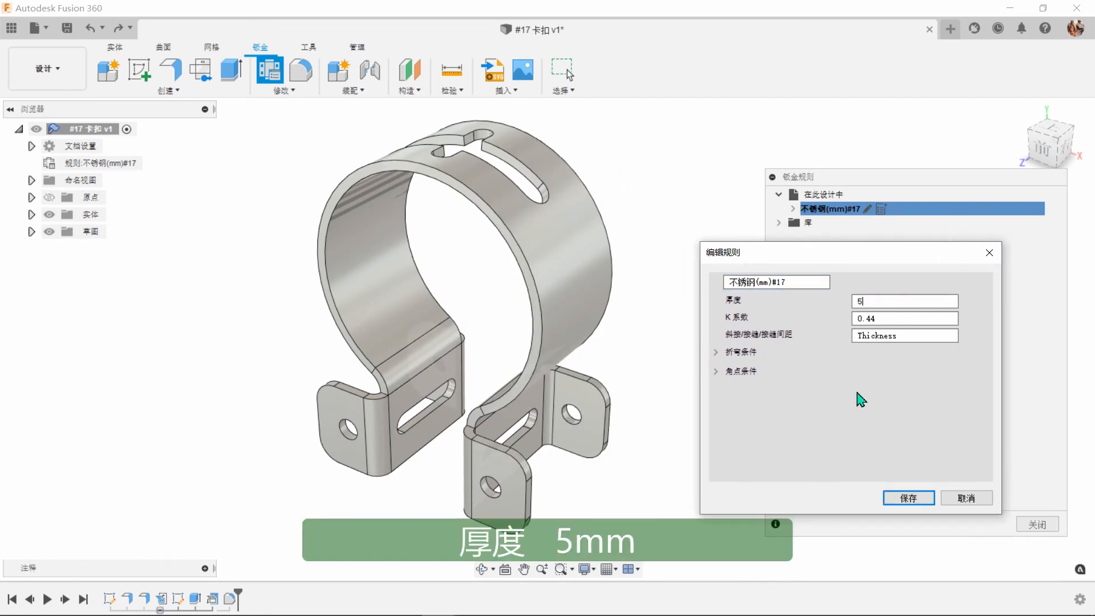
pyautogui.click(919, 500)
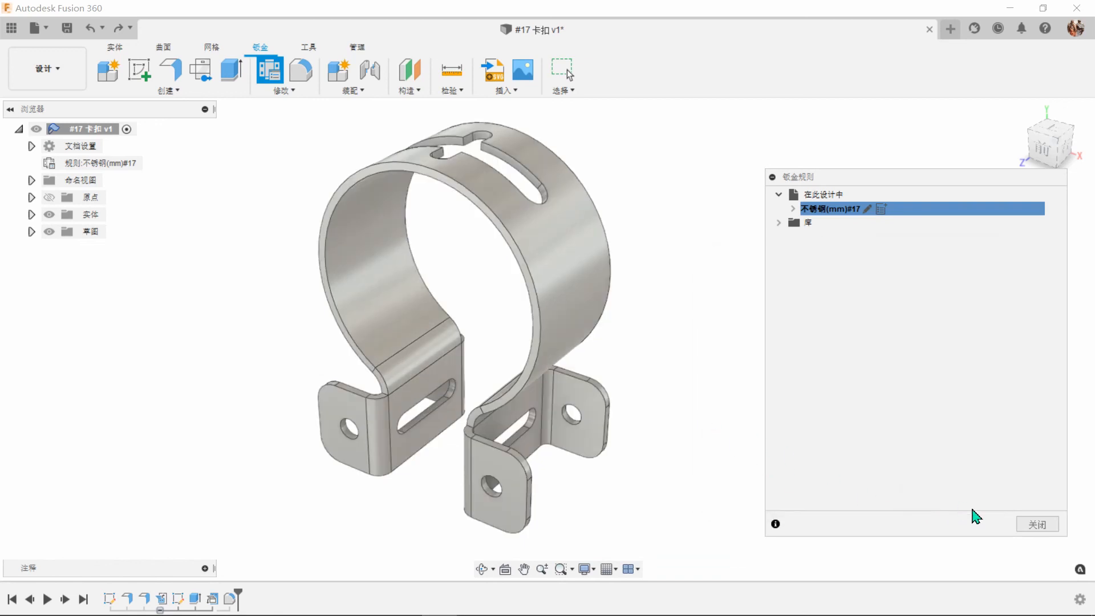
pyautogui.click(1036, 524)
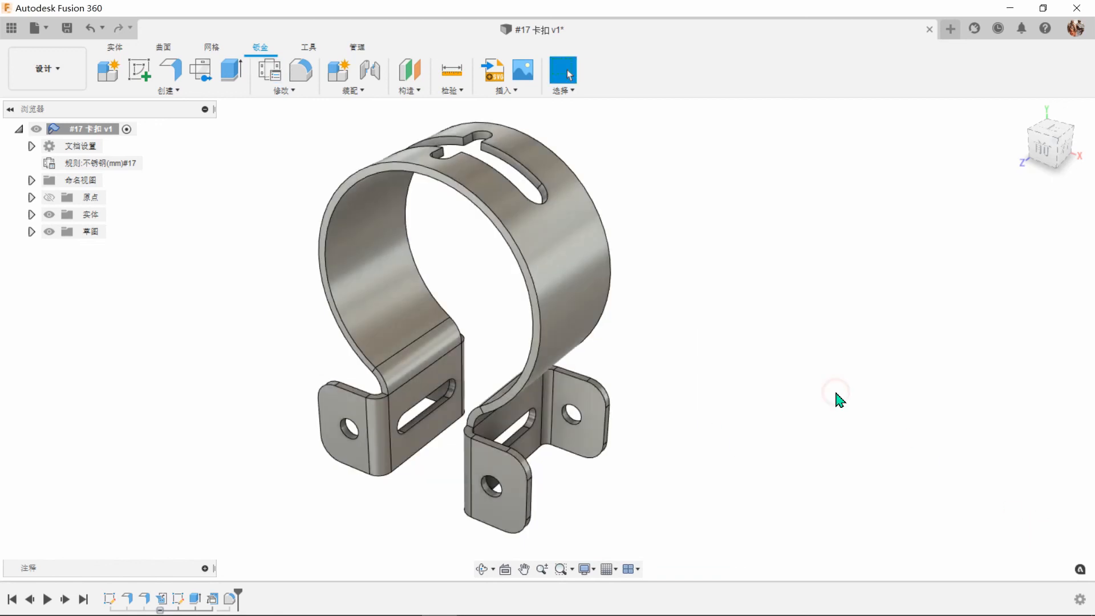